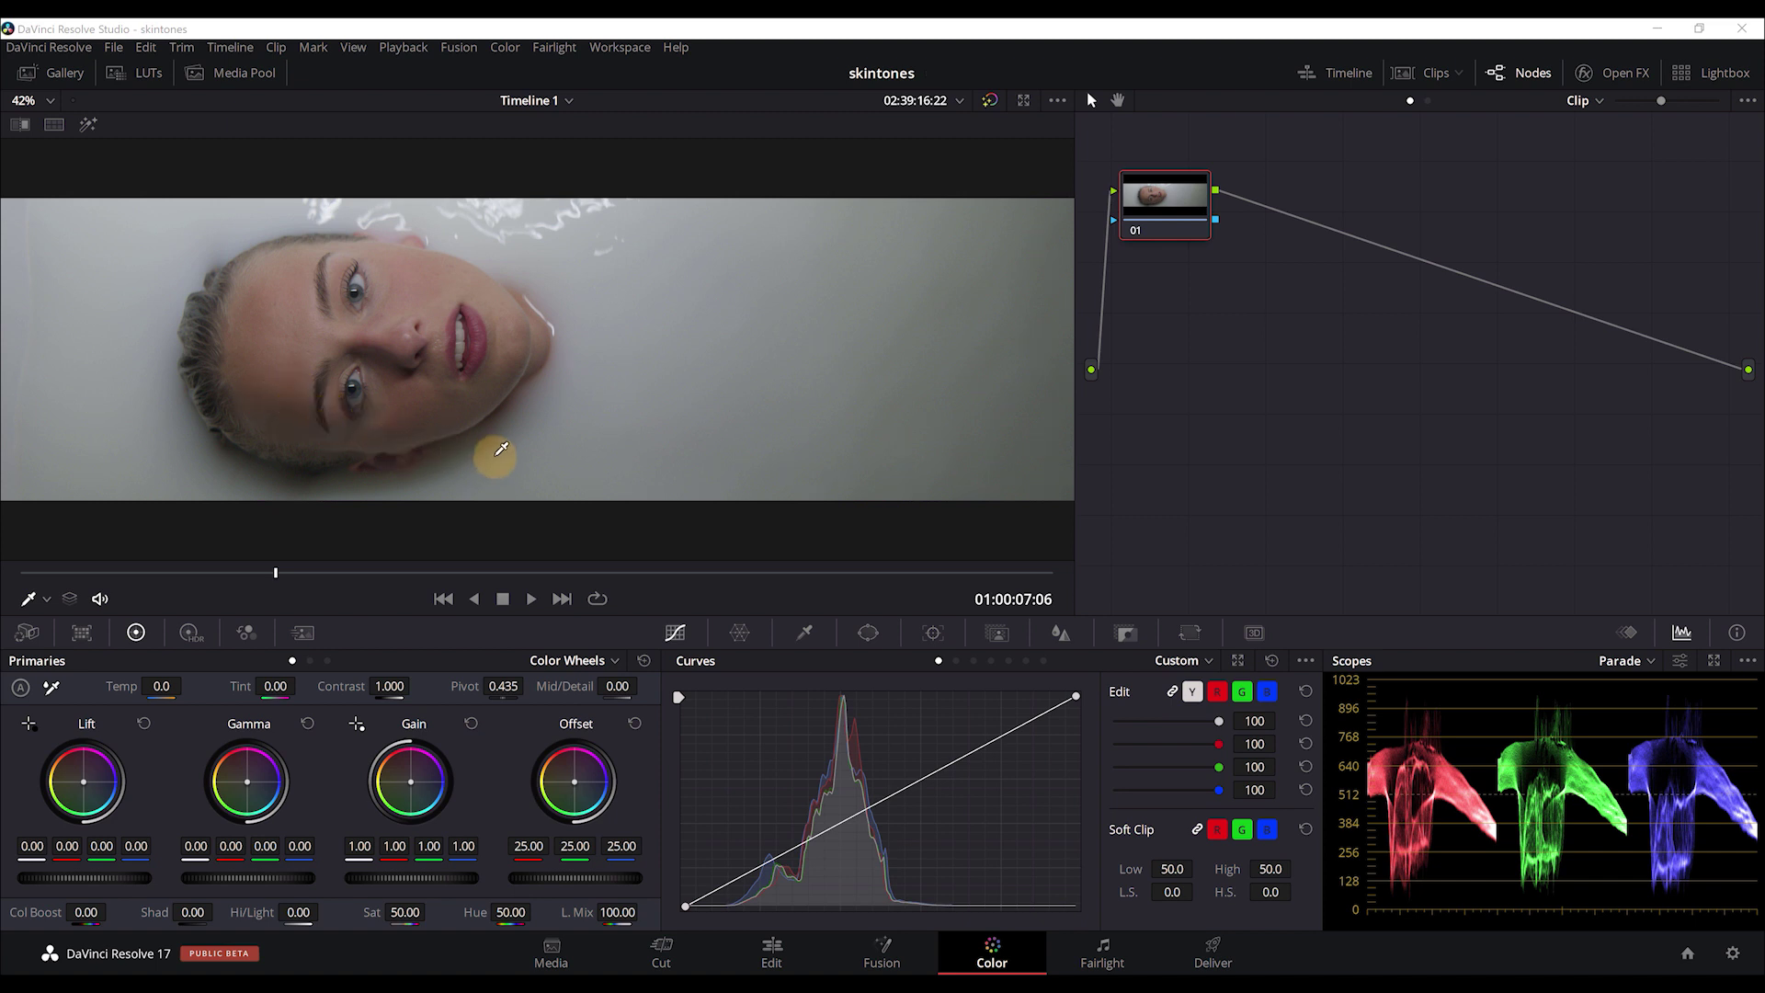
- Browse the Panasonic and Sony LUTs in the LUT library, then close it
click(147, 75)
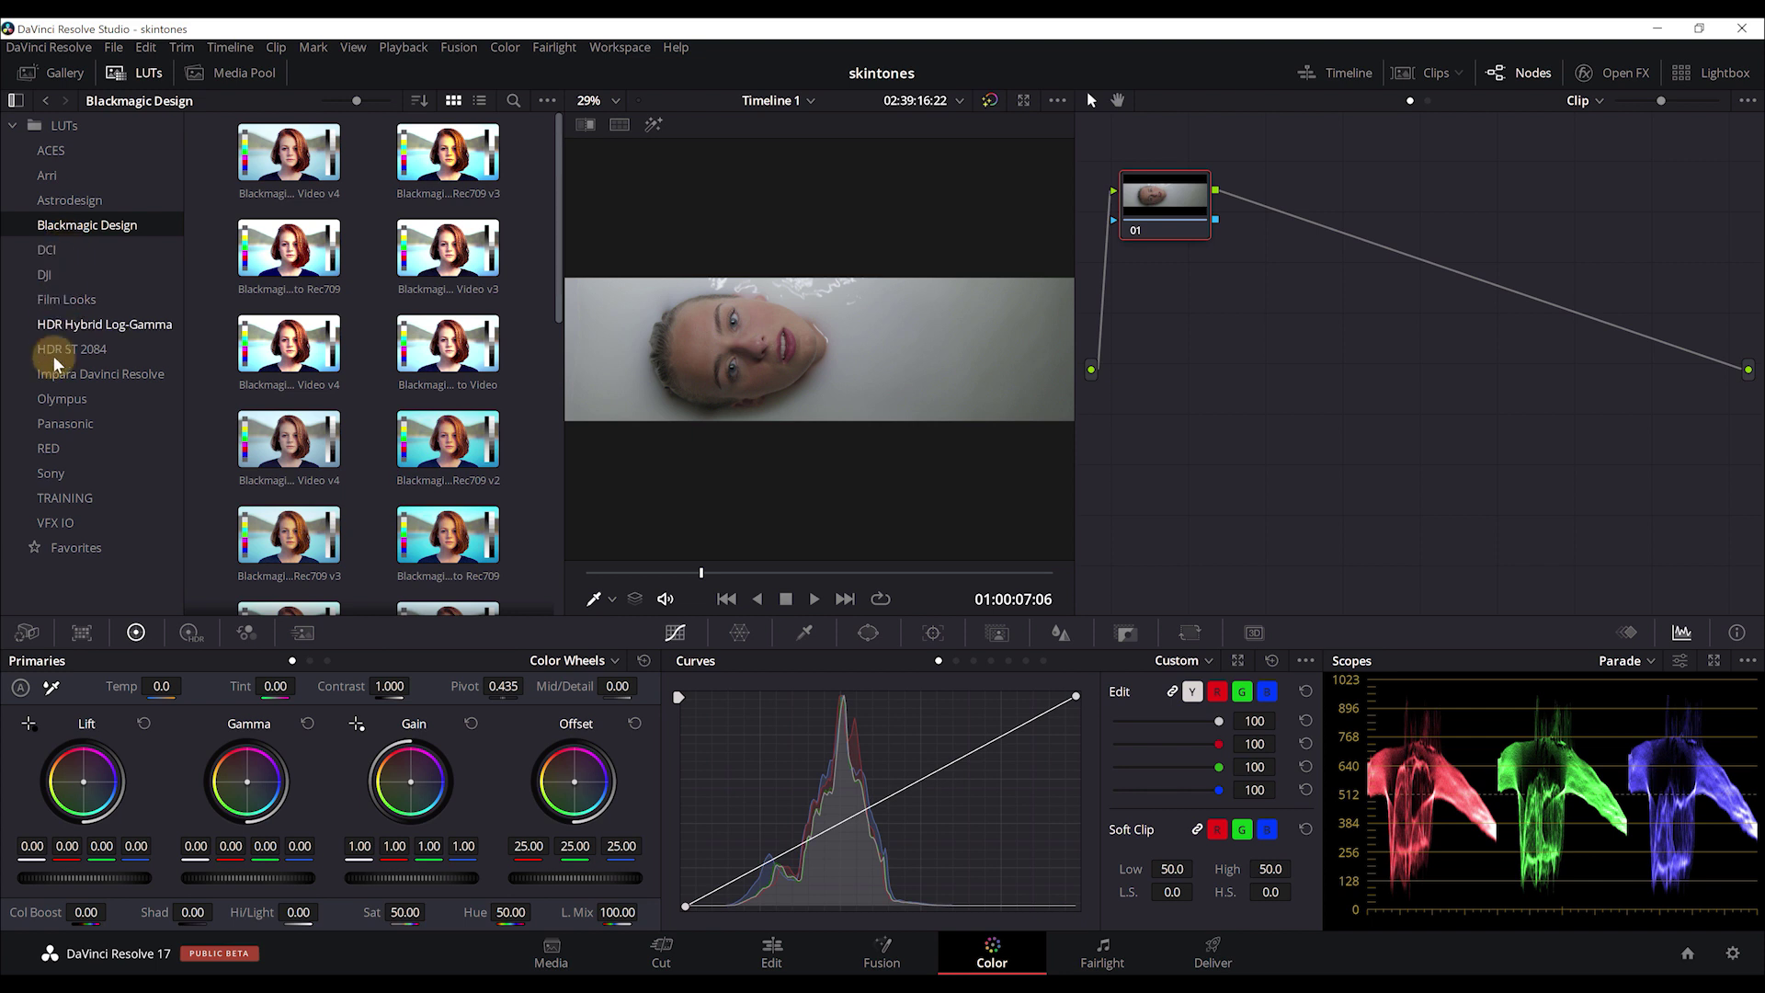
click(57, 425)
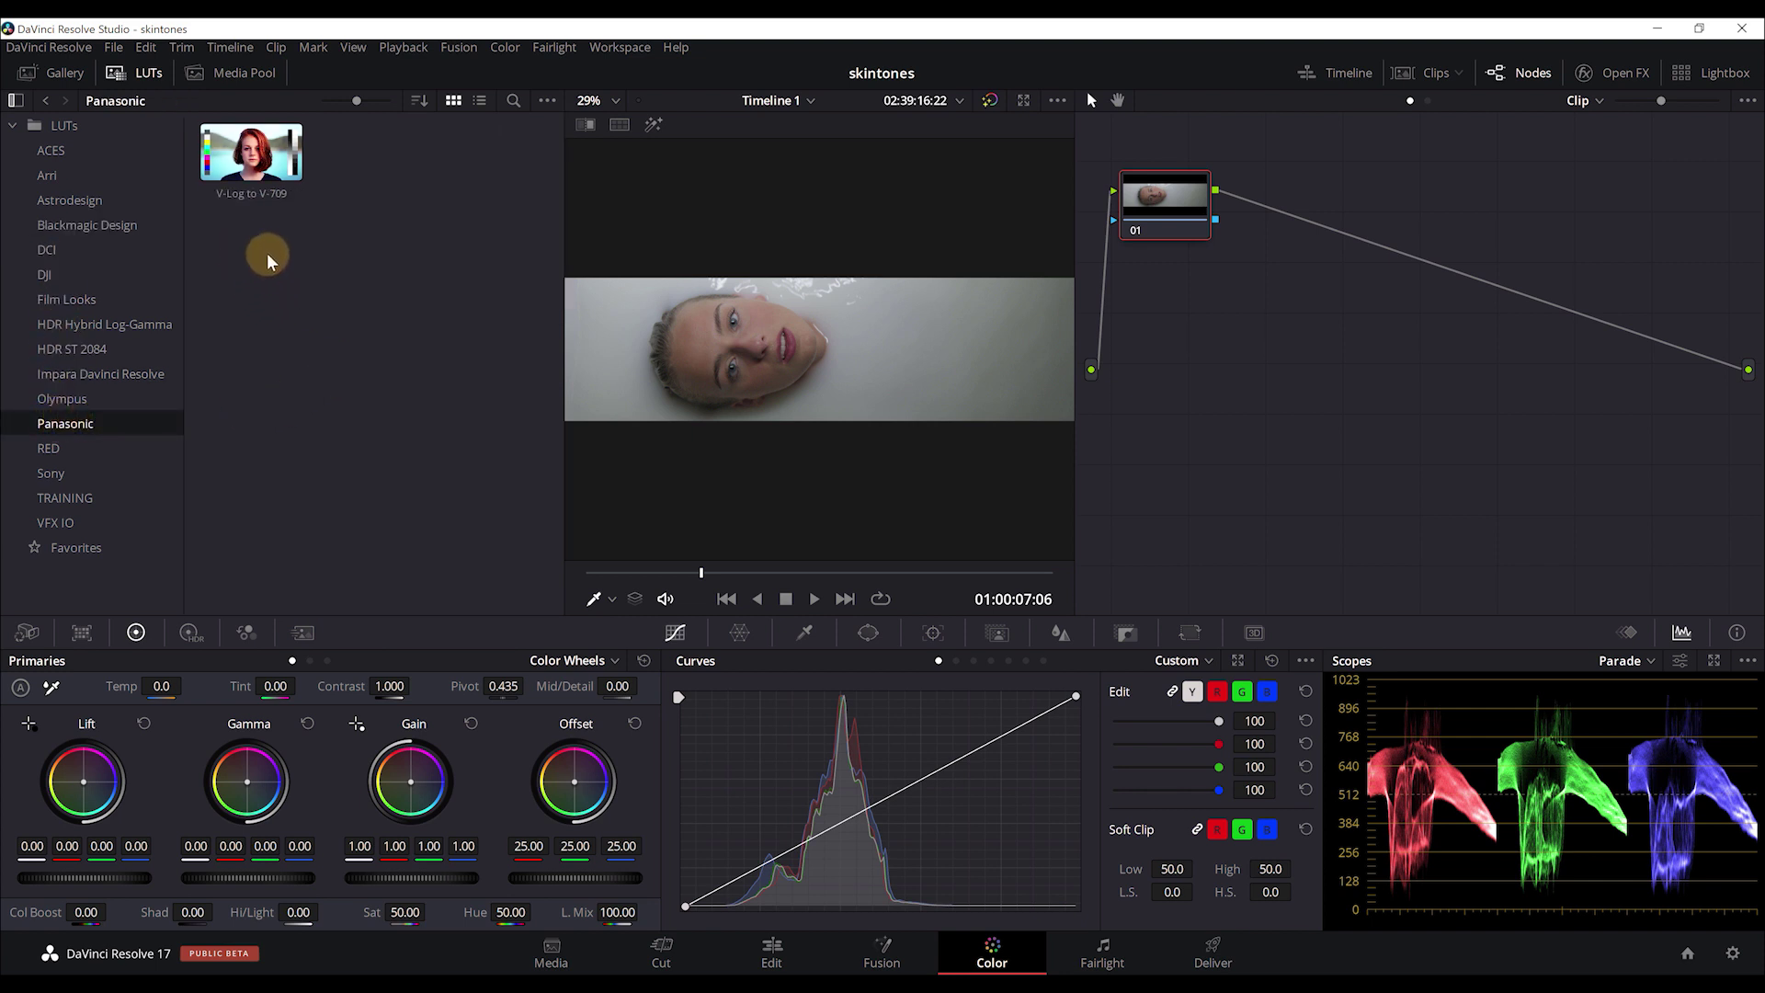
click(74, 473)
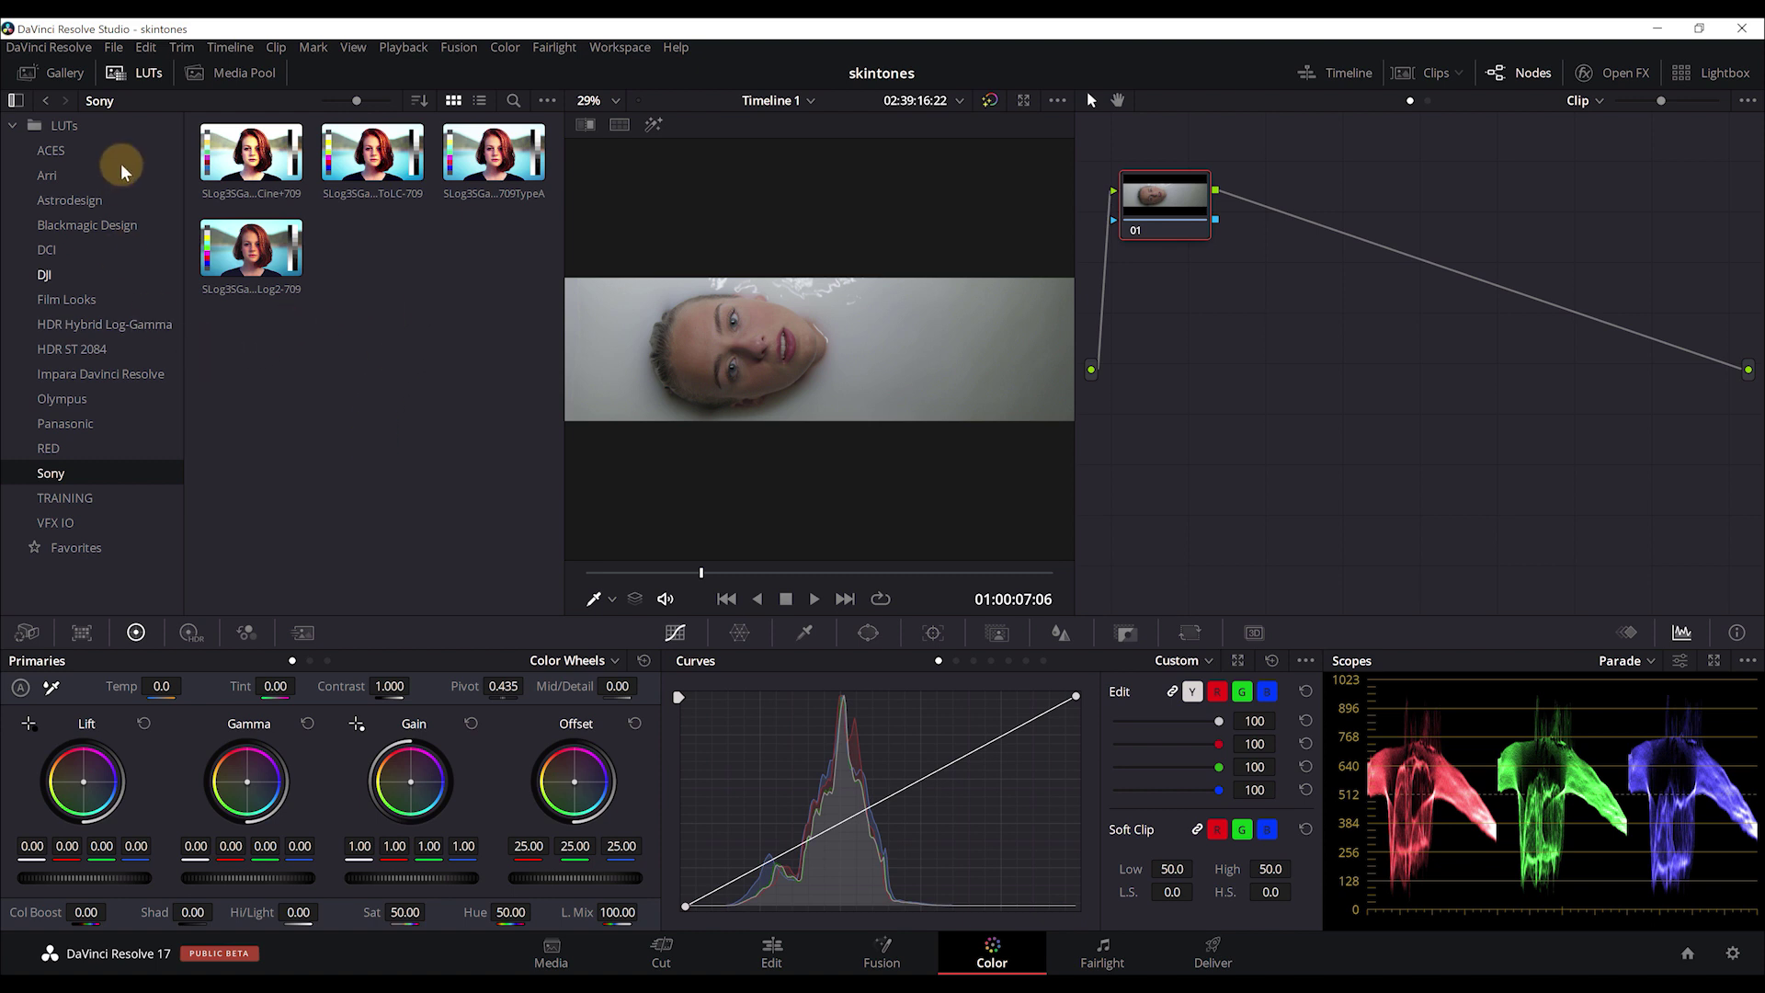
click(136, 73)
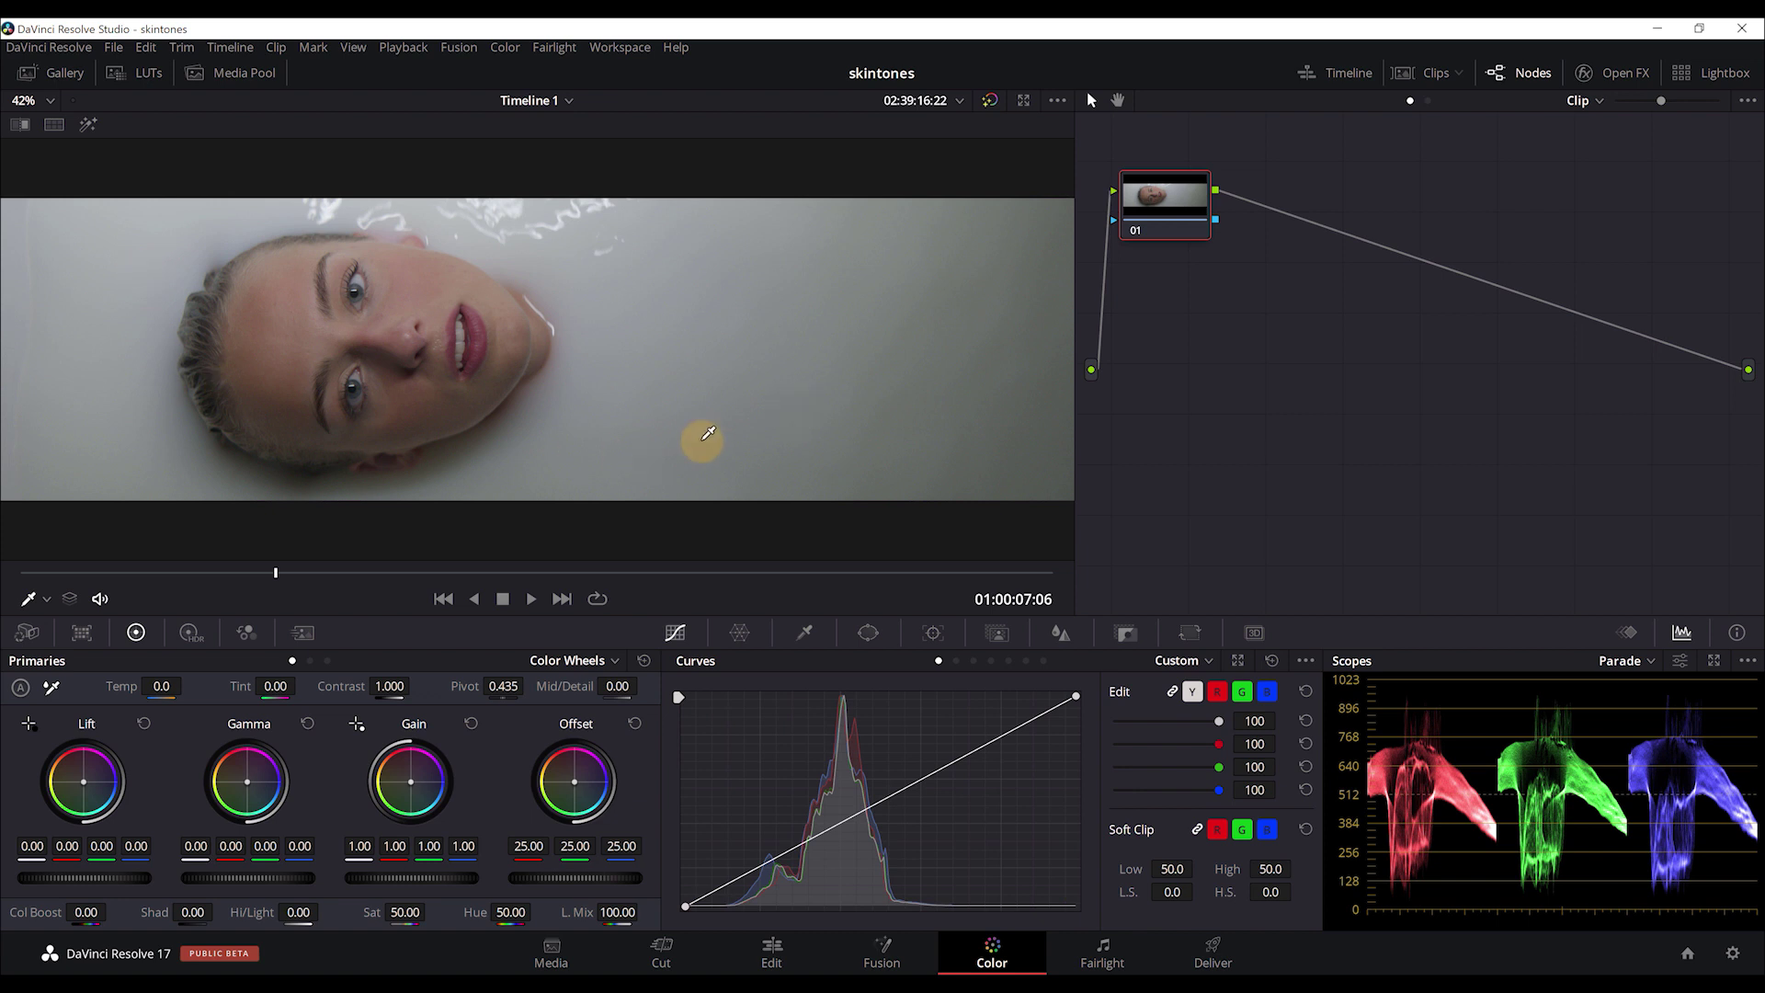
- Label node 01 'Primaria'
right_click(1171, 207)
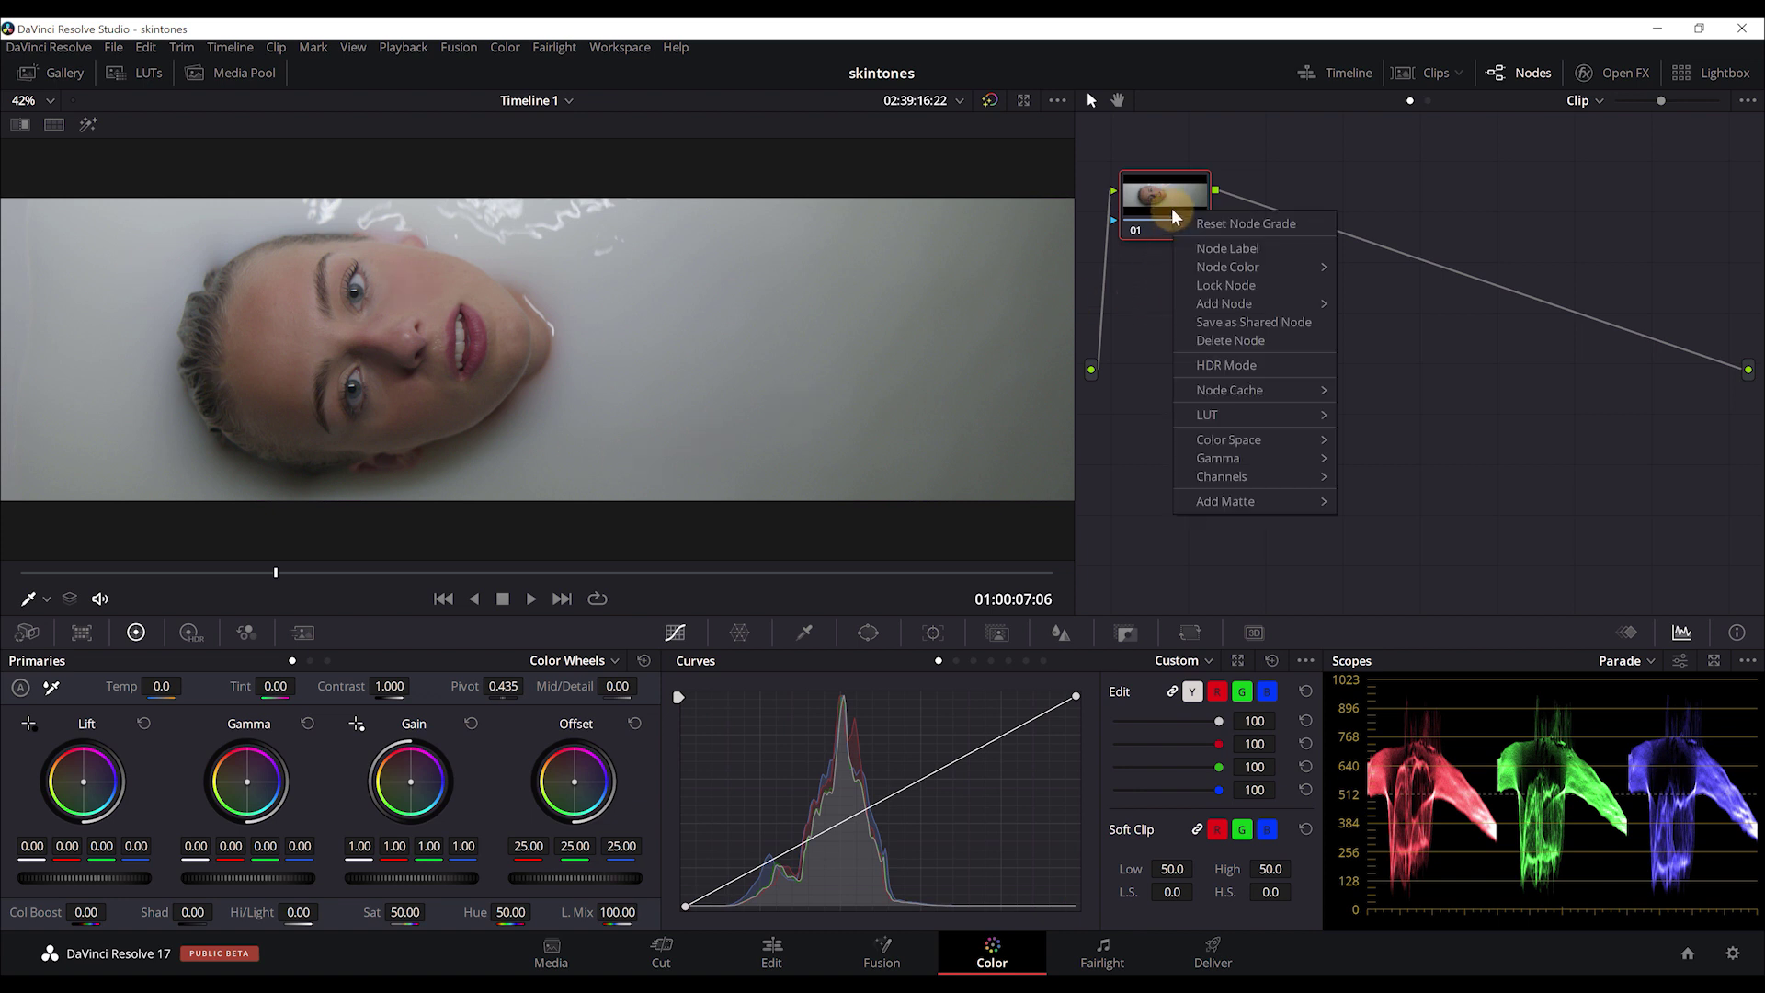
click(1217, 251)
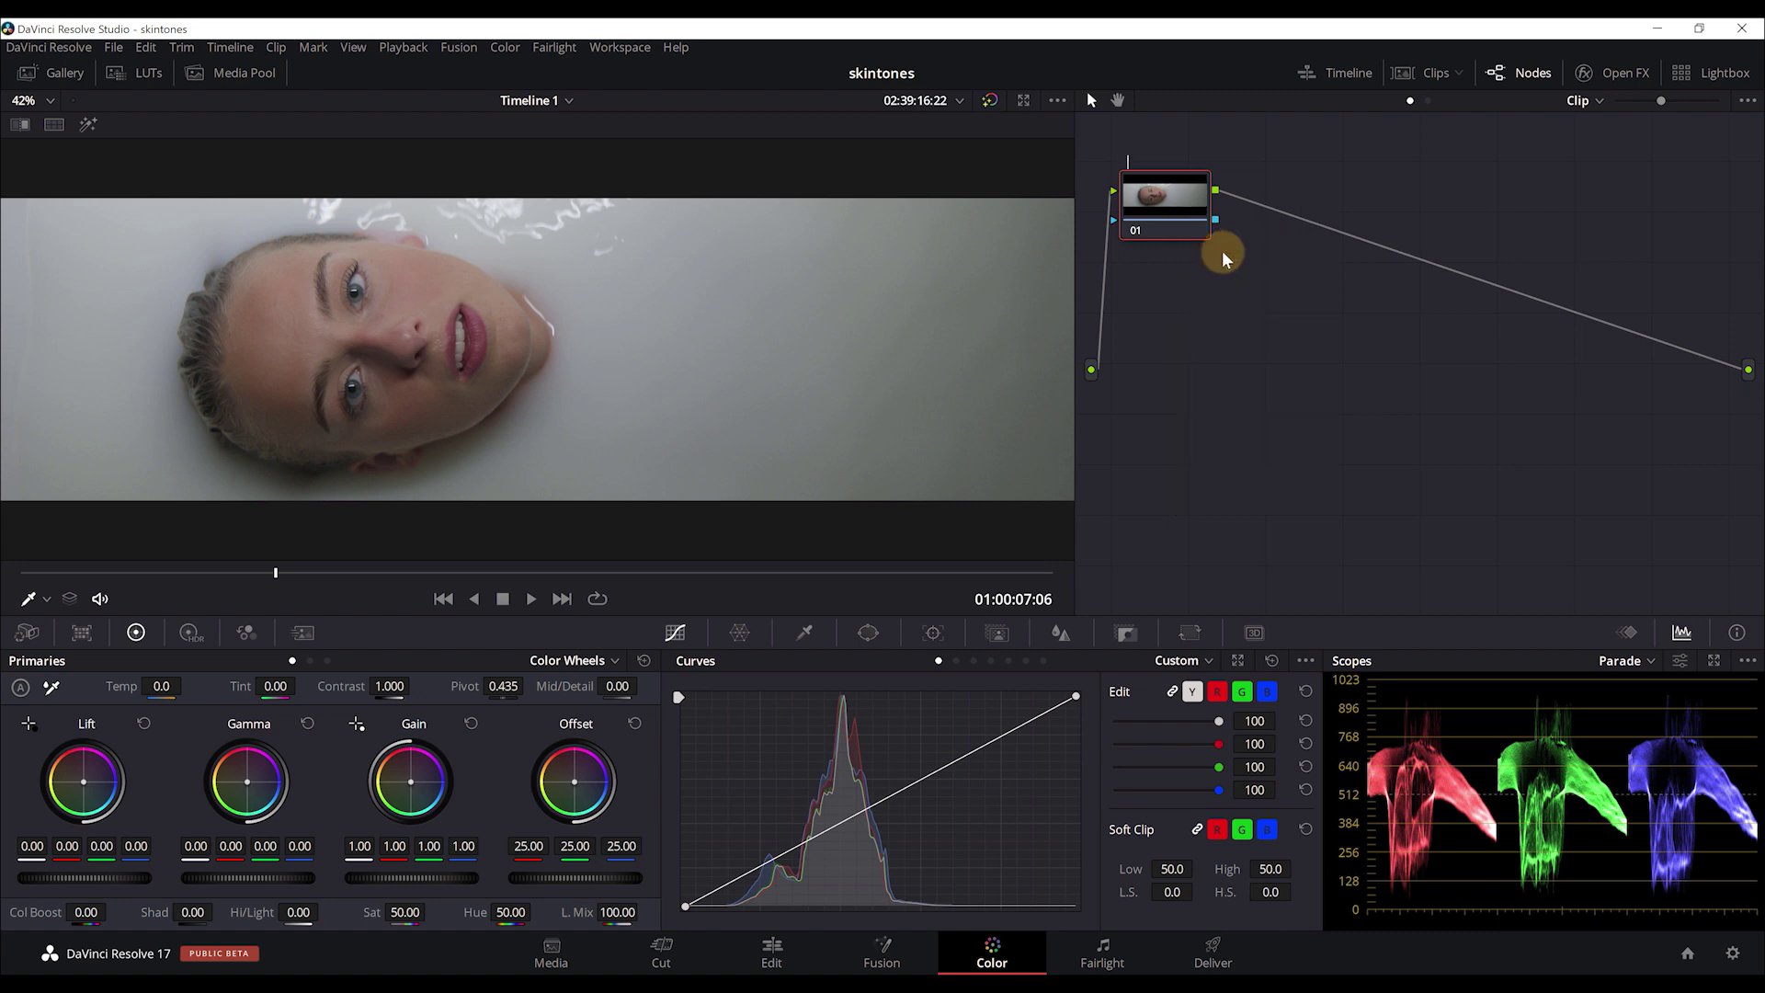
text(Primaria)
key(Return)
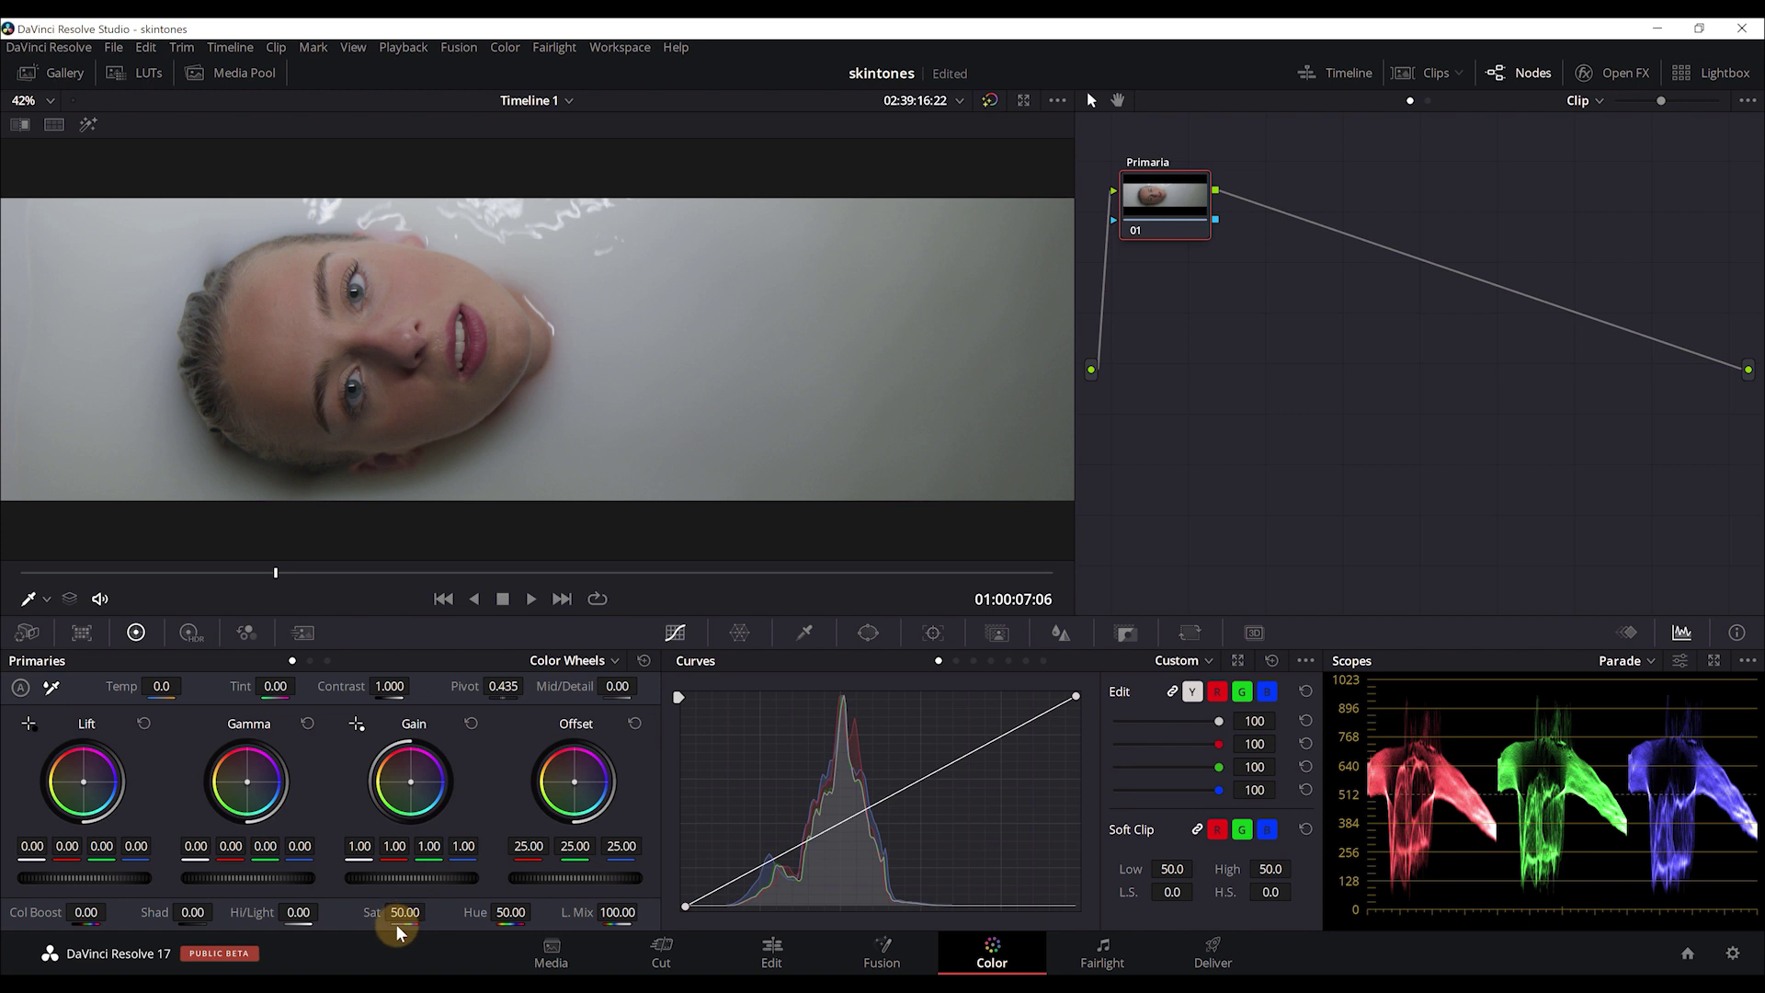
- With saturation at 0, build a gentle two-point S-curve, then restore saturation to 50
drag(404, 912, 36, 863)
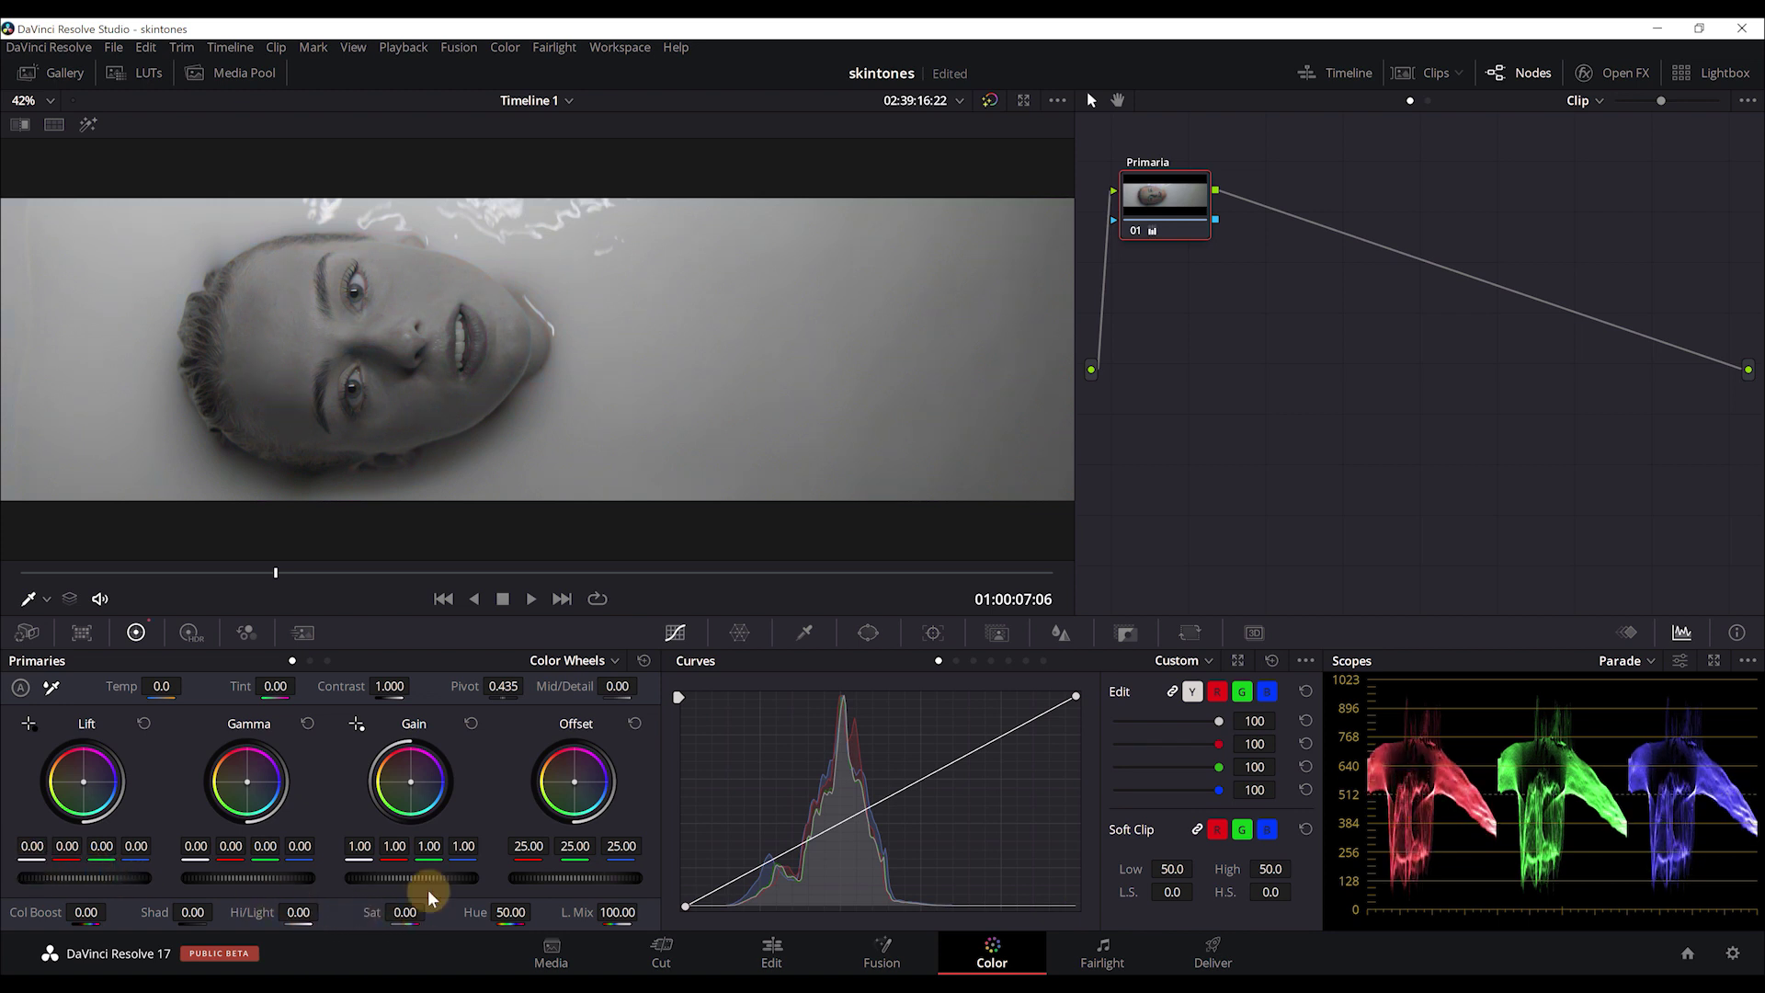
click(794, 841)
drag(796, 842, 808, 851)
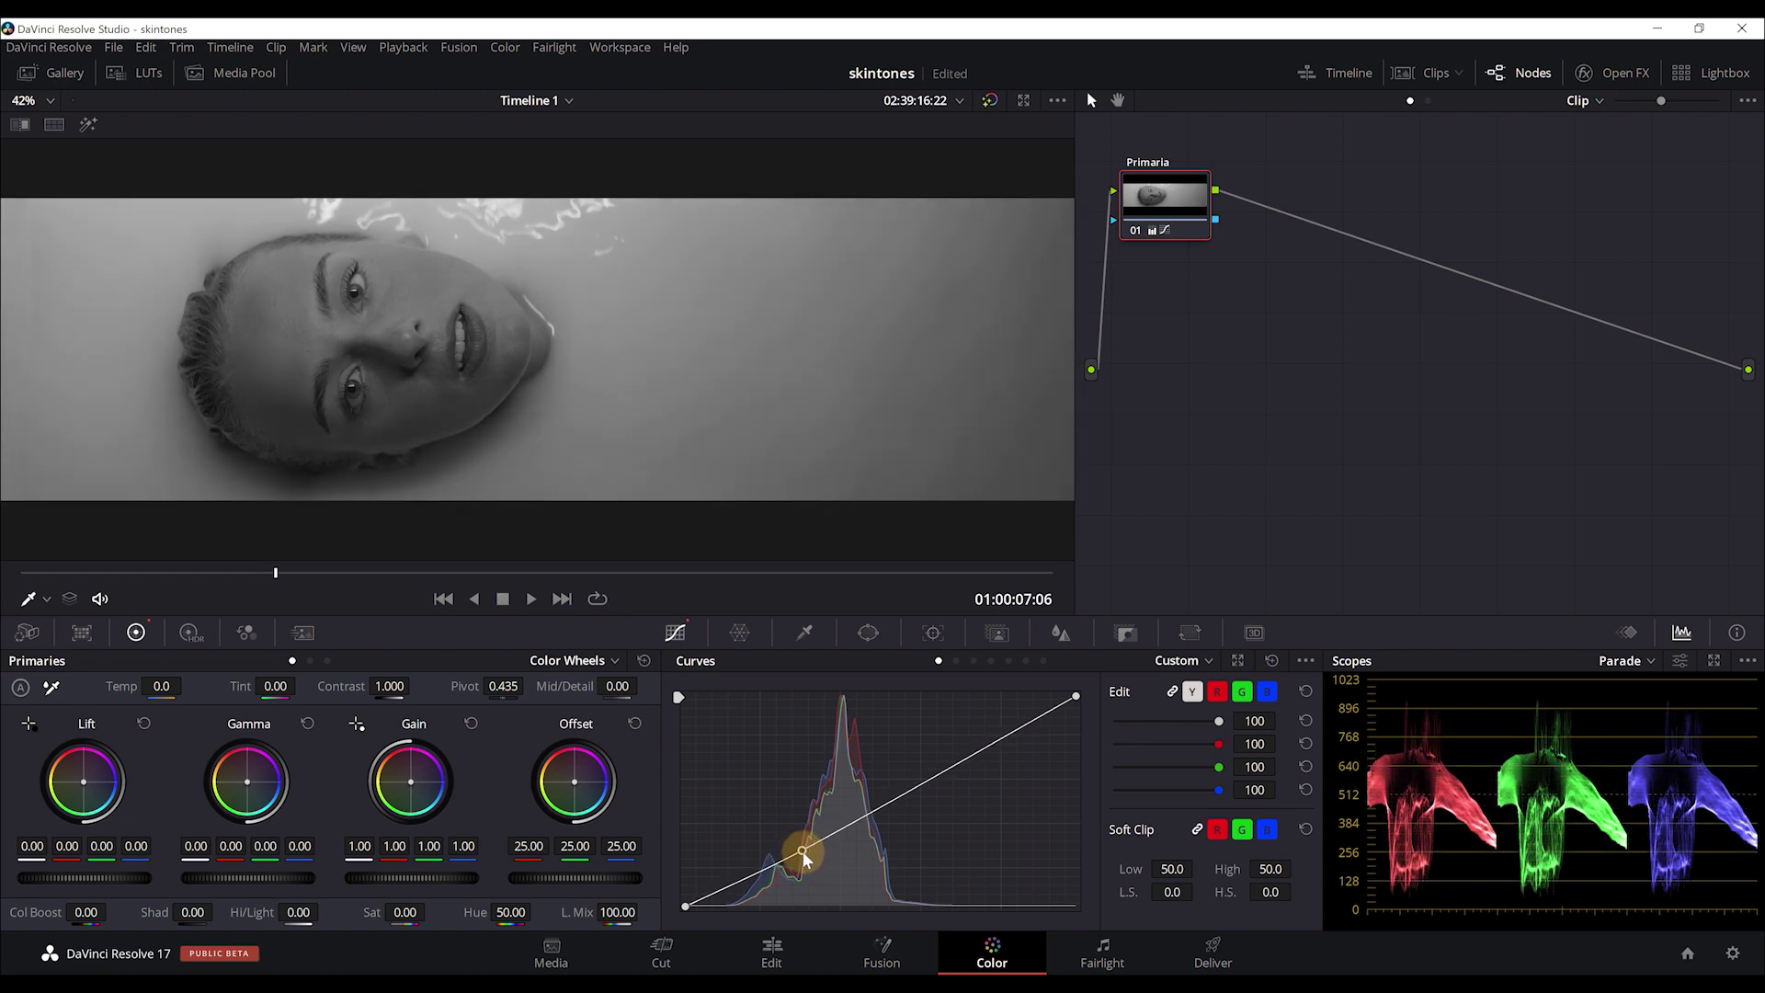
drag(951, 770, 947, 763)
click(406, 913)
text(50)
key(Return)
- Switch the scope to Vectorscope and nudge the Offset wheel slightly
click(1646, 662)
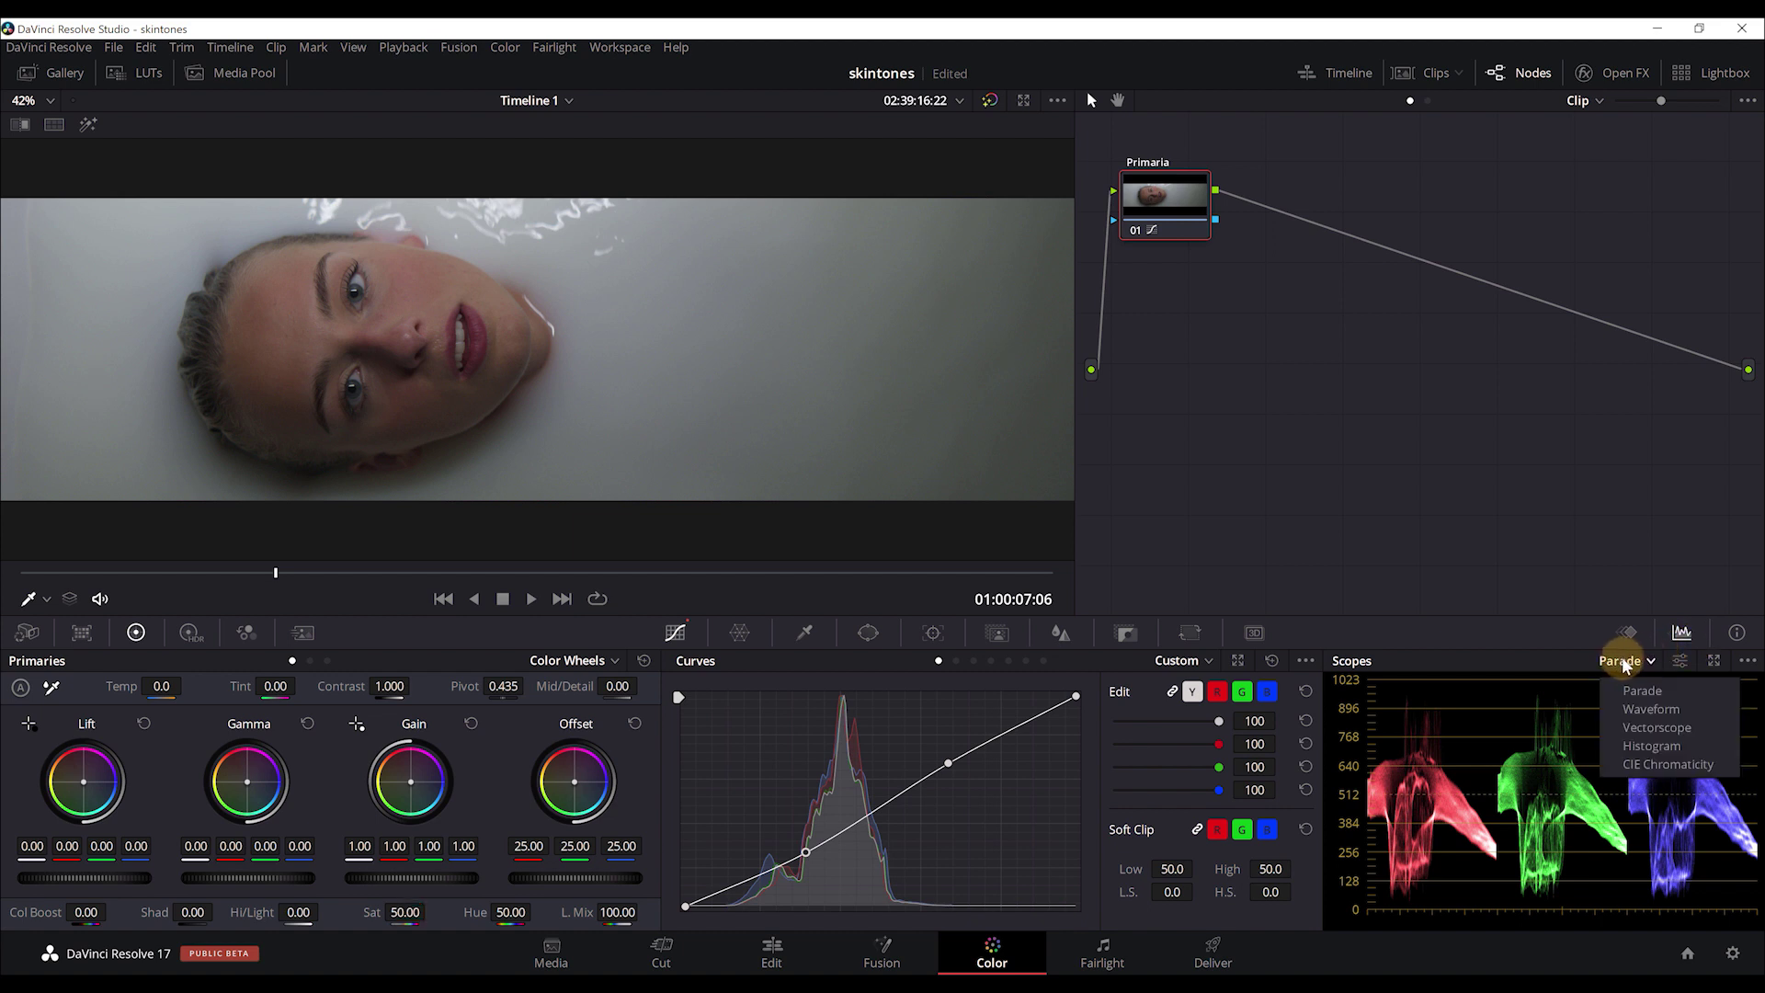
click(1645, 728)
drag(573, 791, 574, 789)
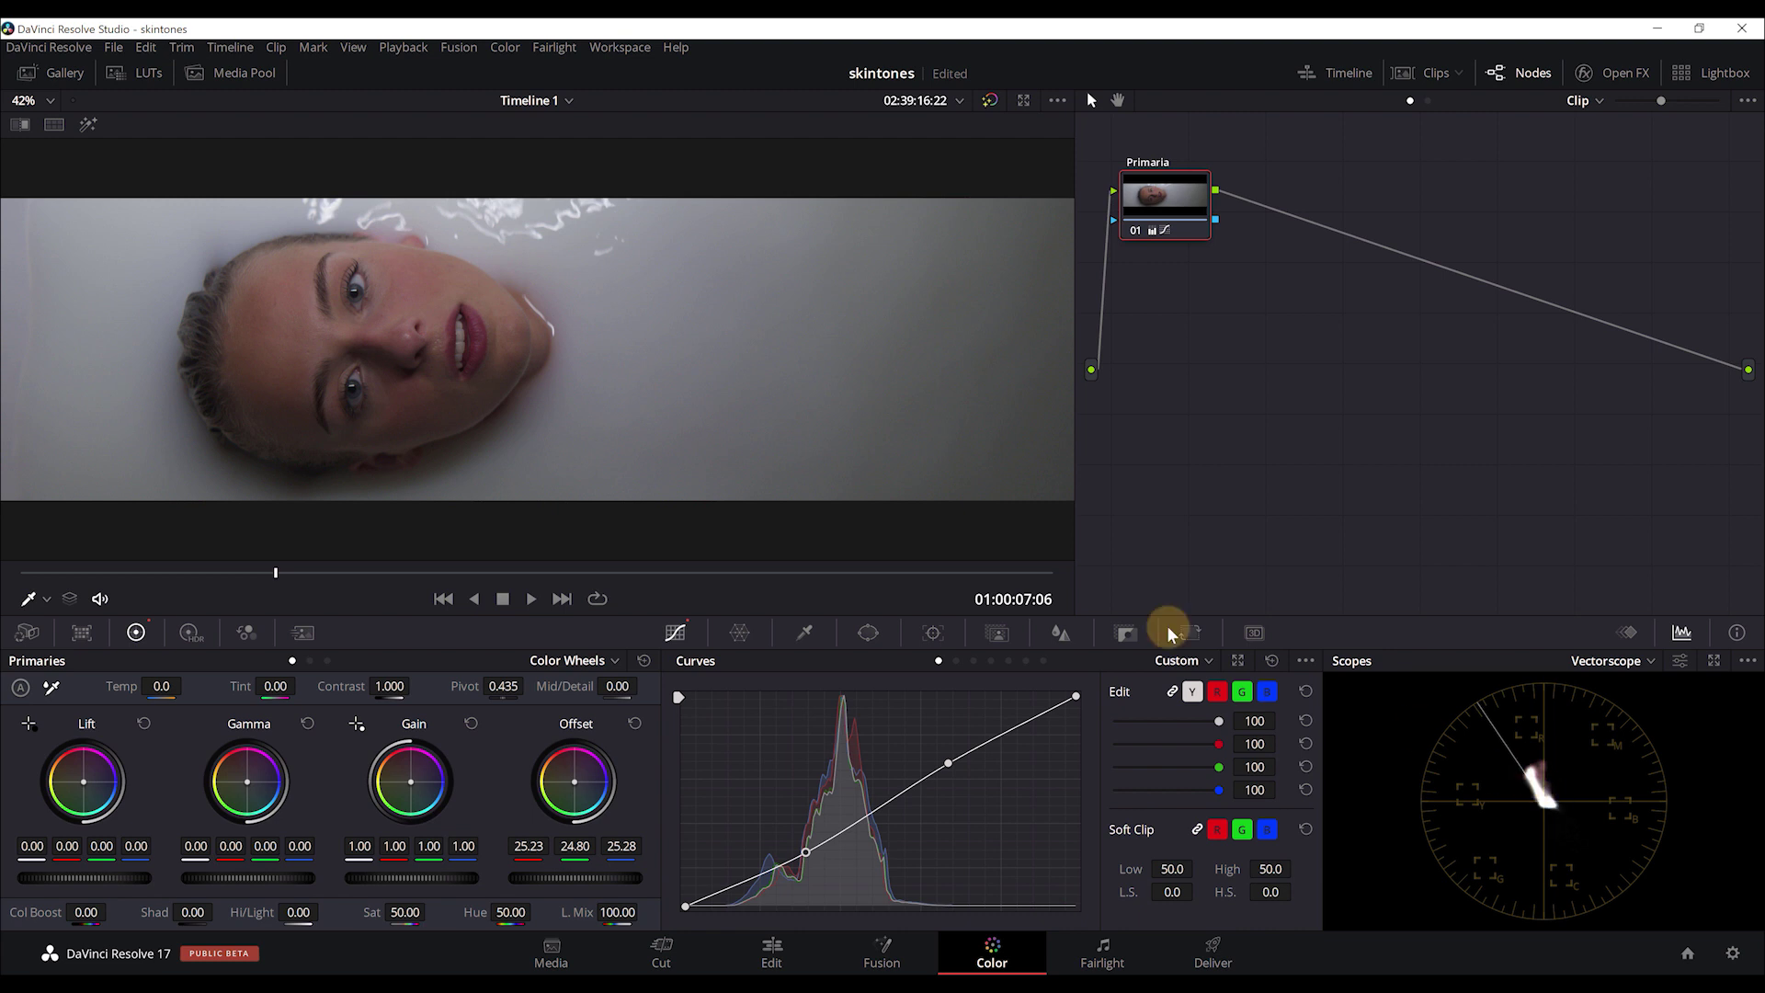
- Set saturation to 38.80, compare Primaria on and off, and raise Mid/Detail to 21.50
drag(405, 912, 348, 914)
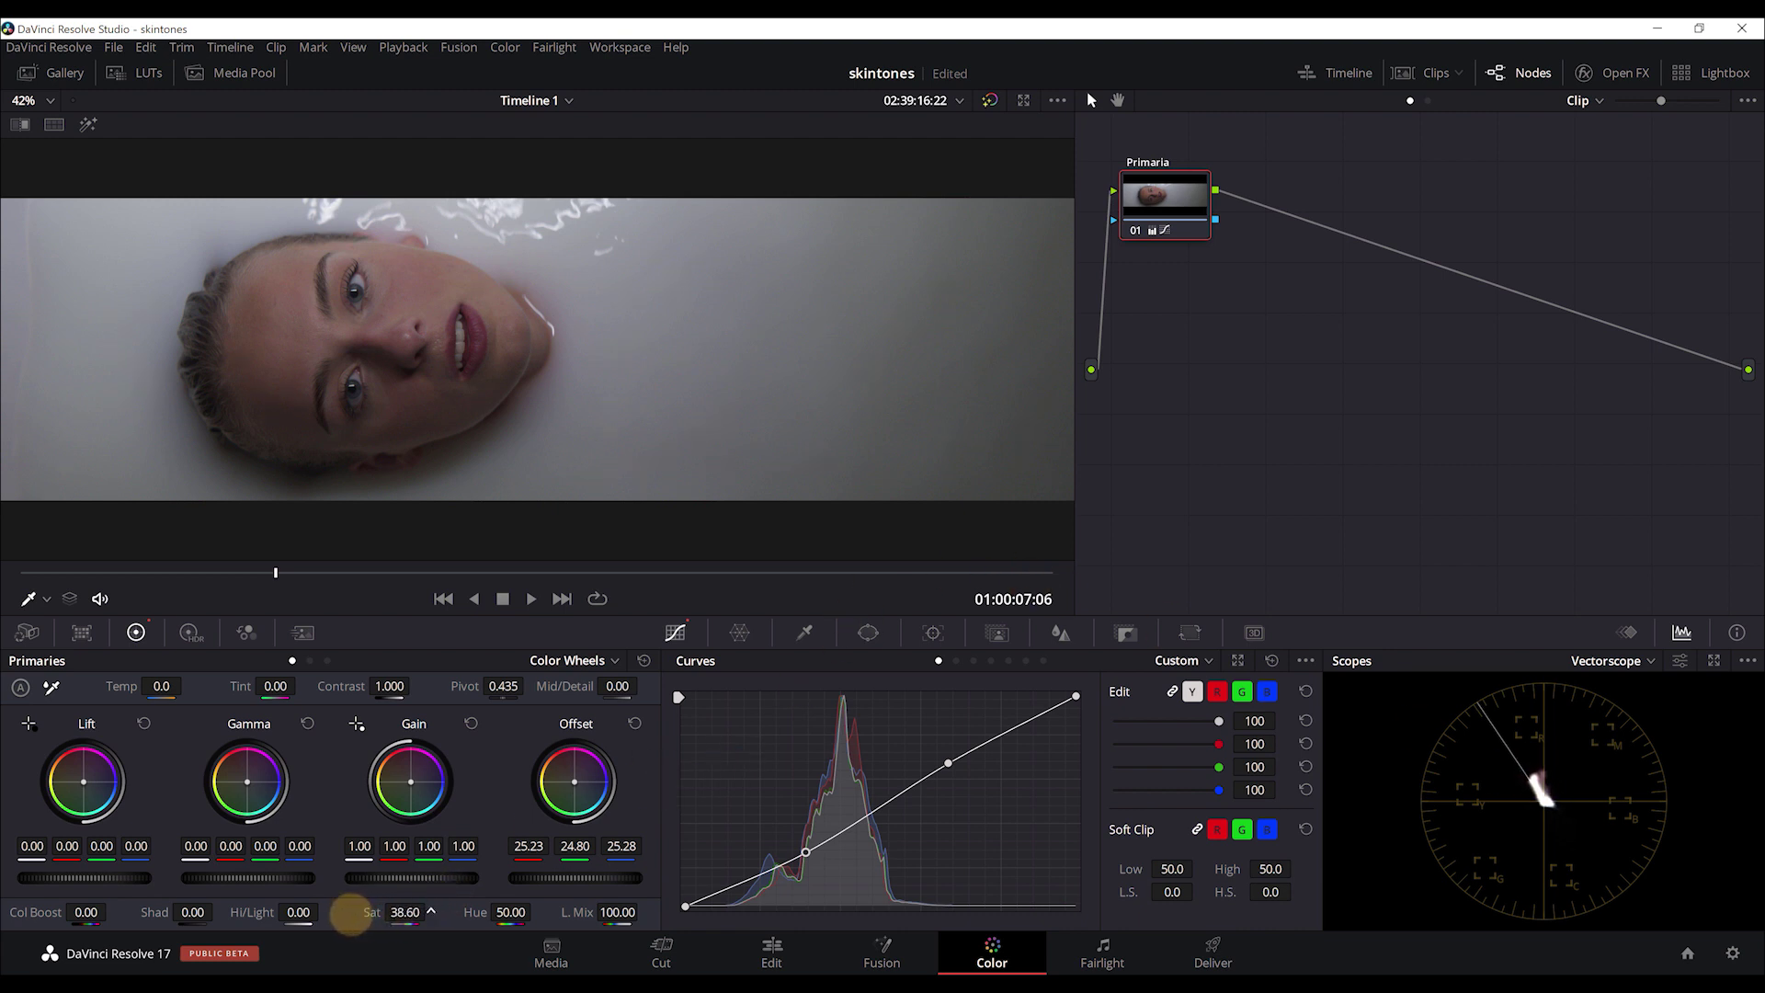
drag(348, 914, 422, 902)
click(1133, 233)
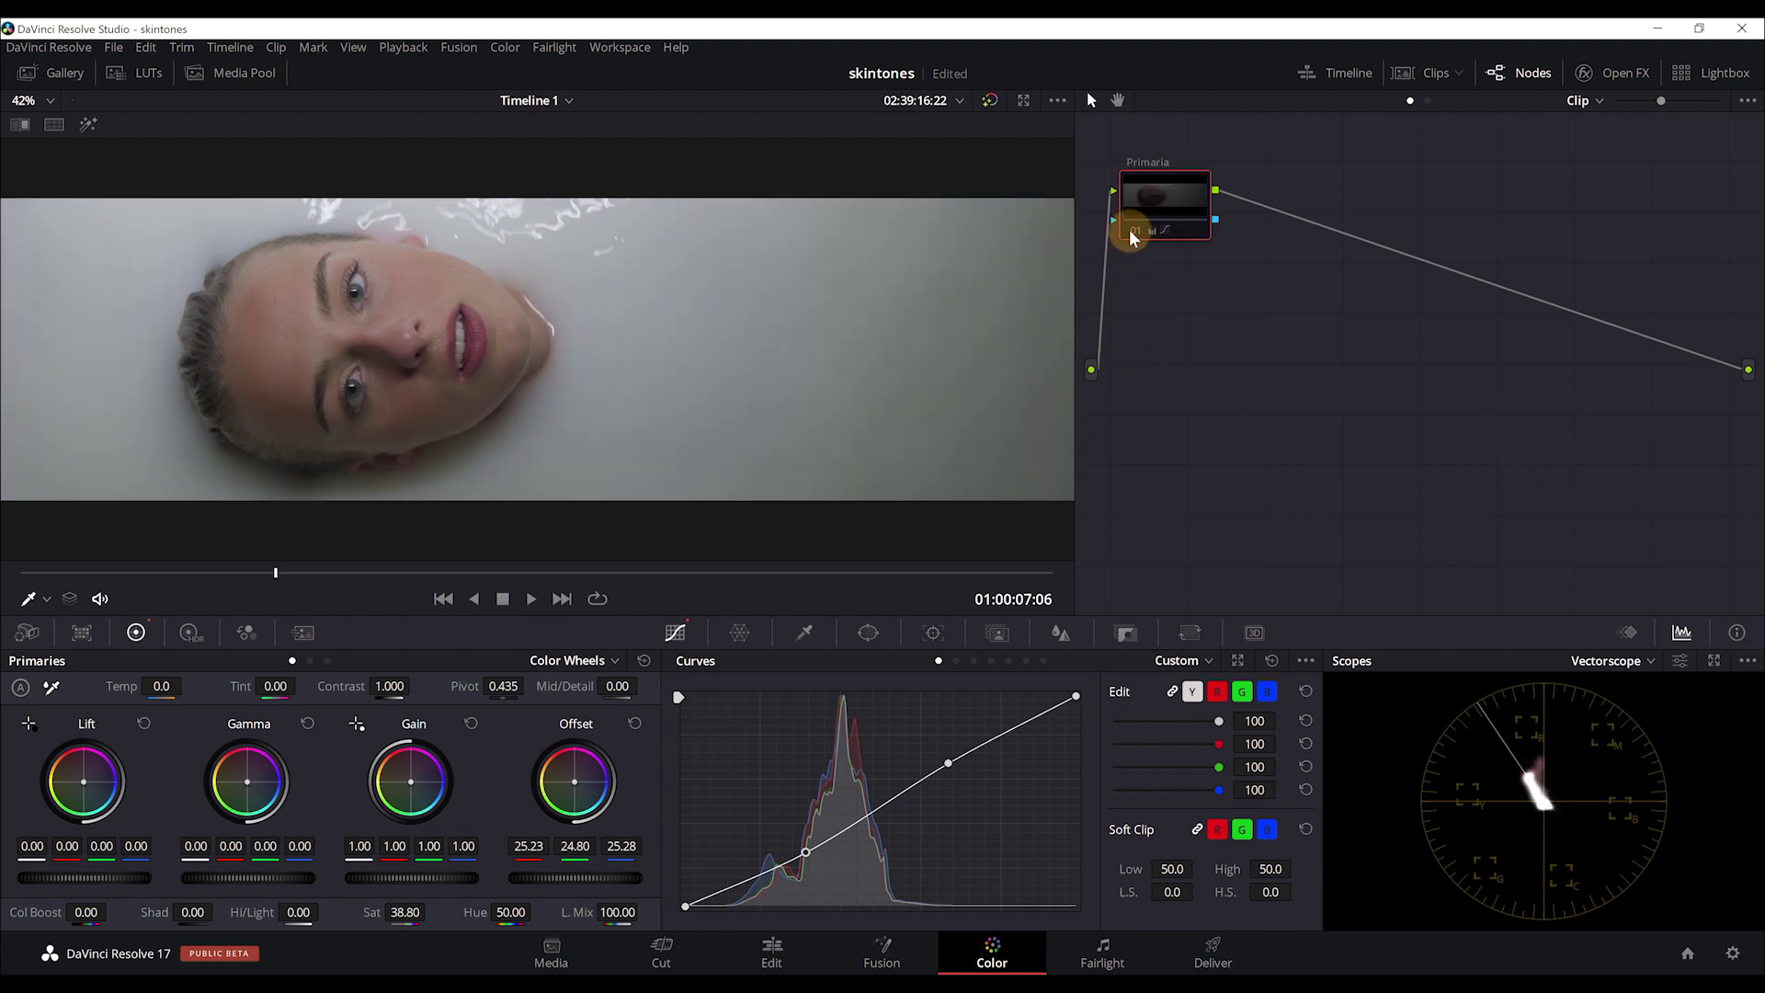
click(1133, 233)
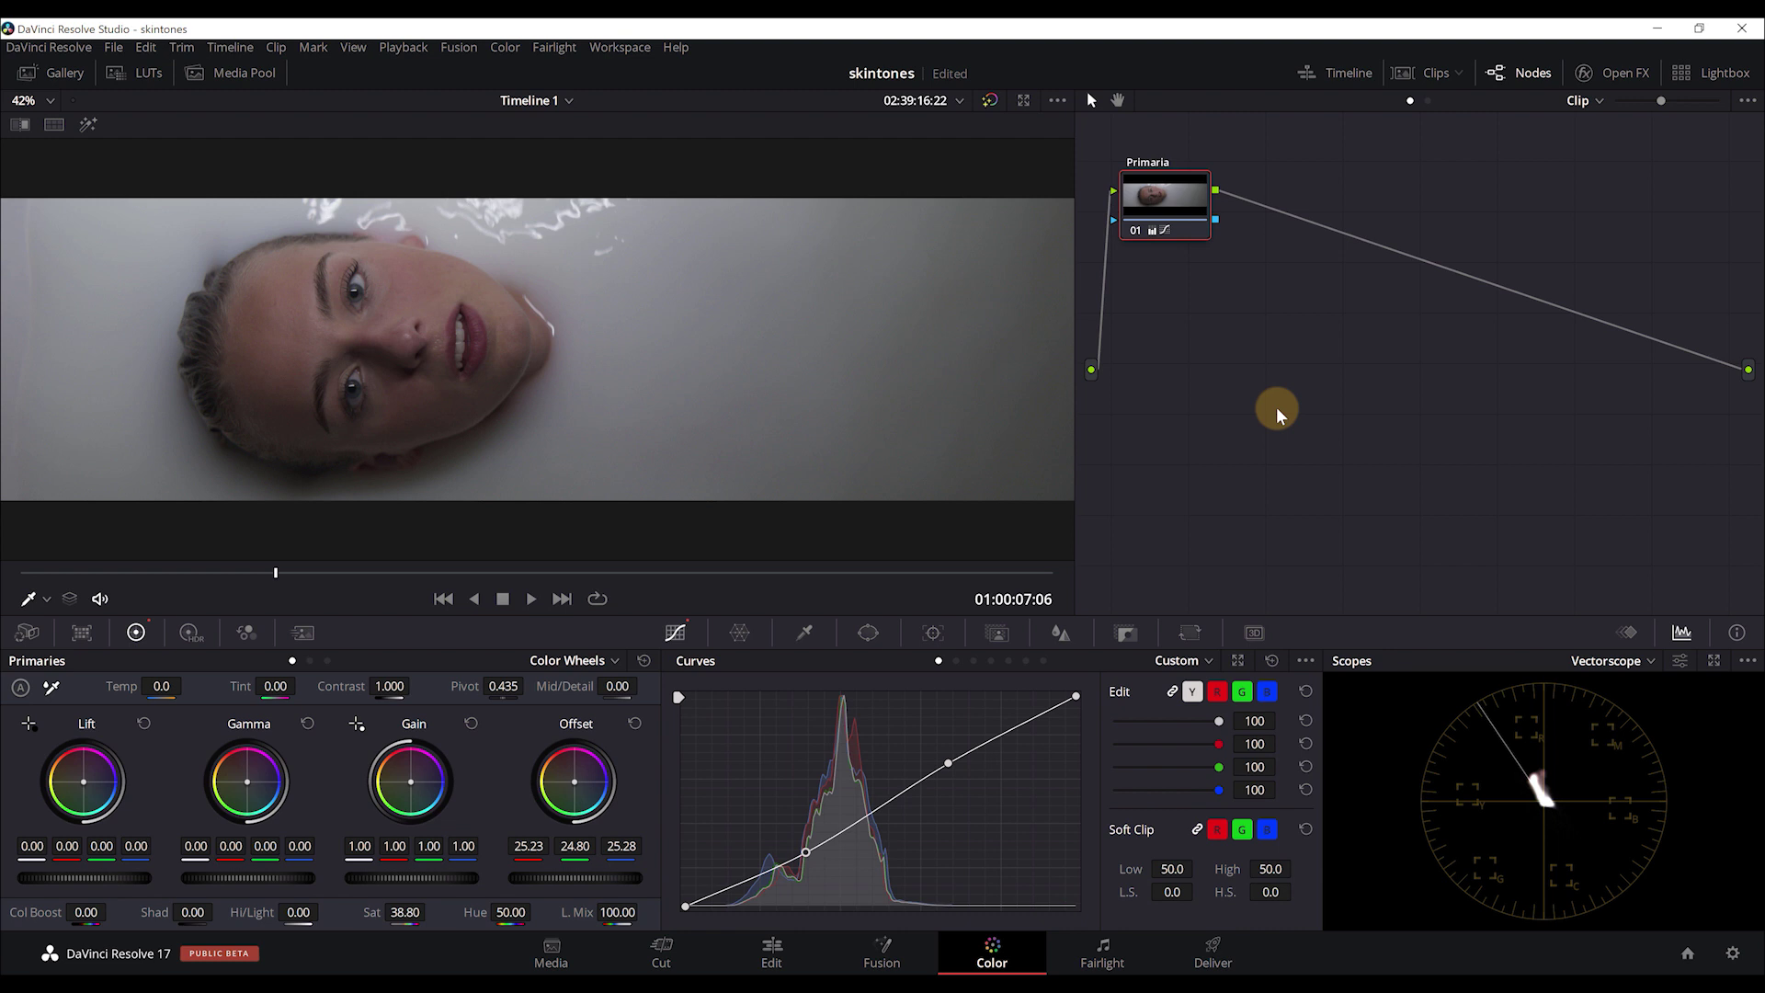
drag(610, 688, 668, 687)
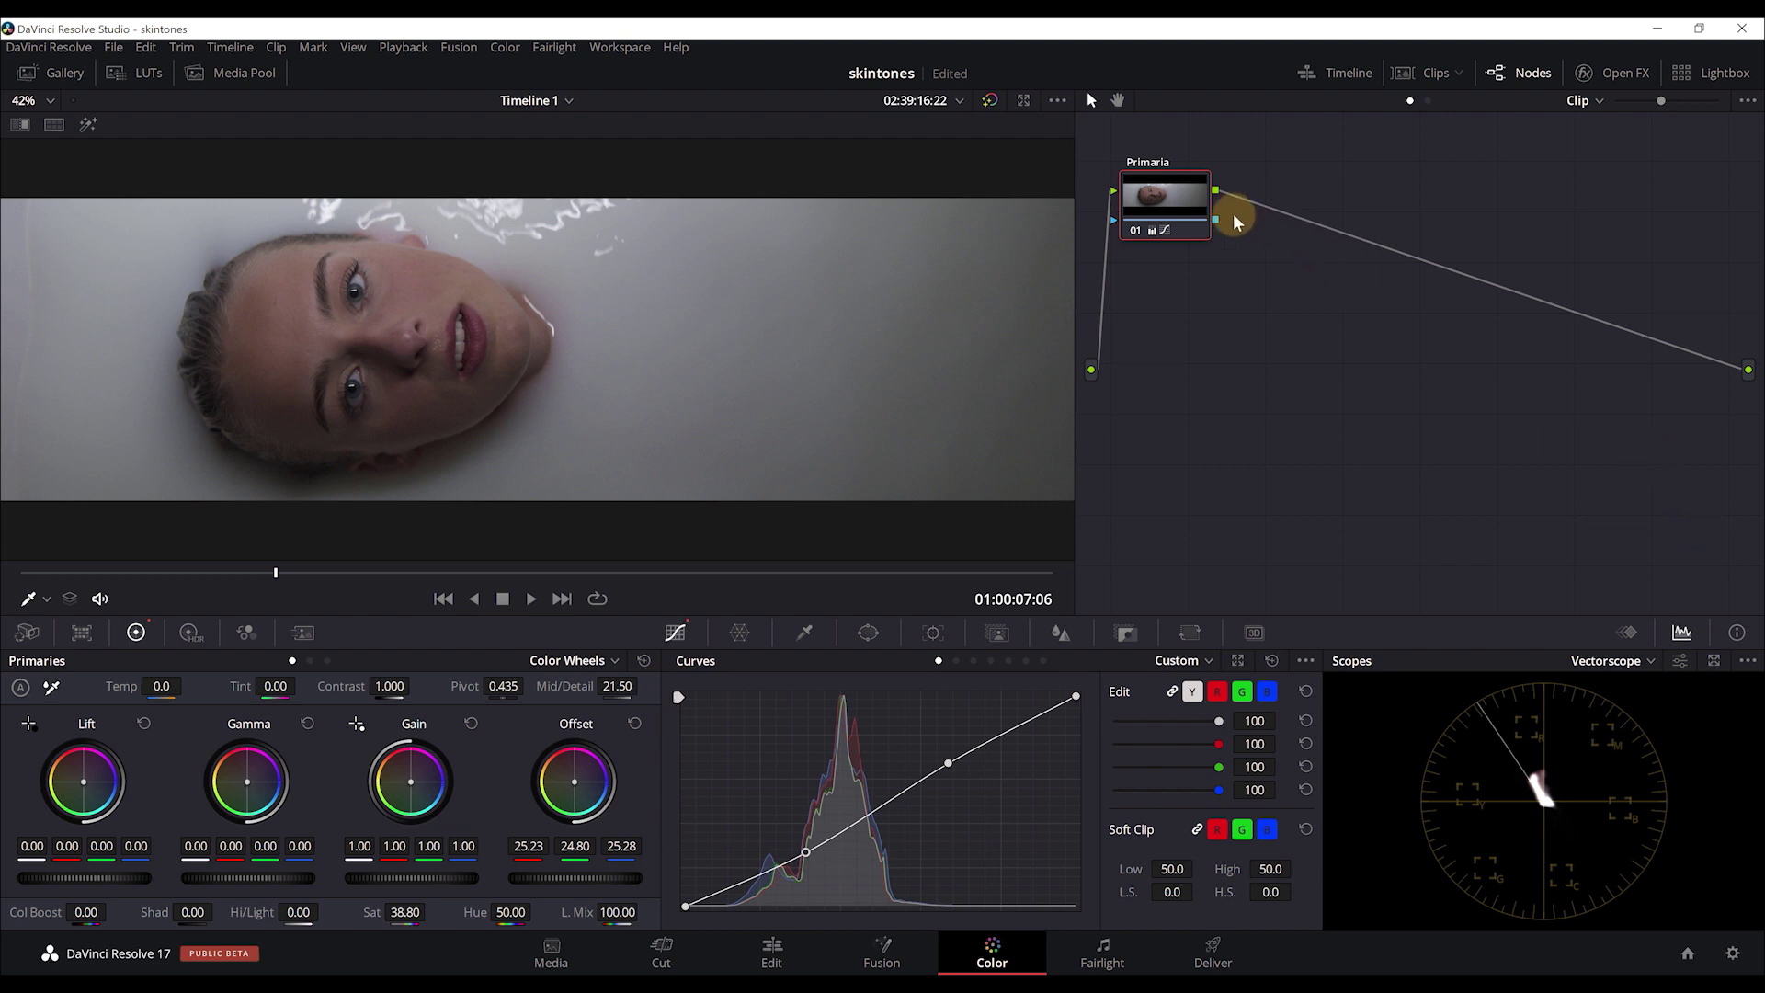
- Add a serial node after Primaria
right_click(1172, 211)
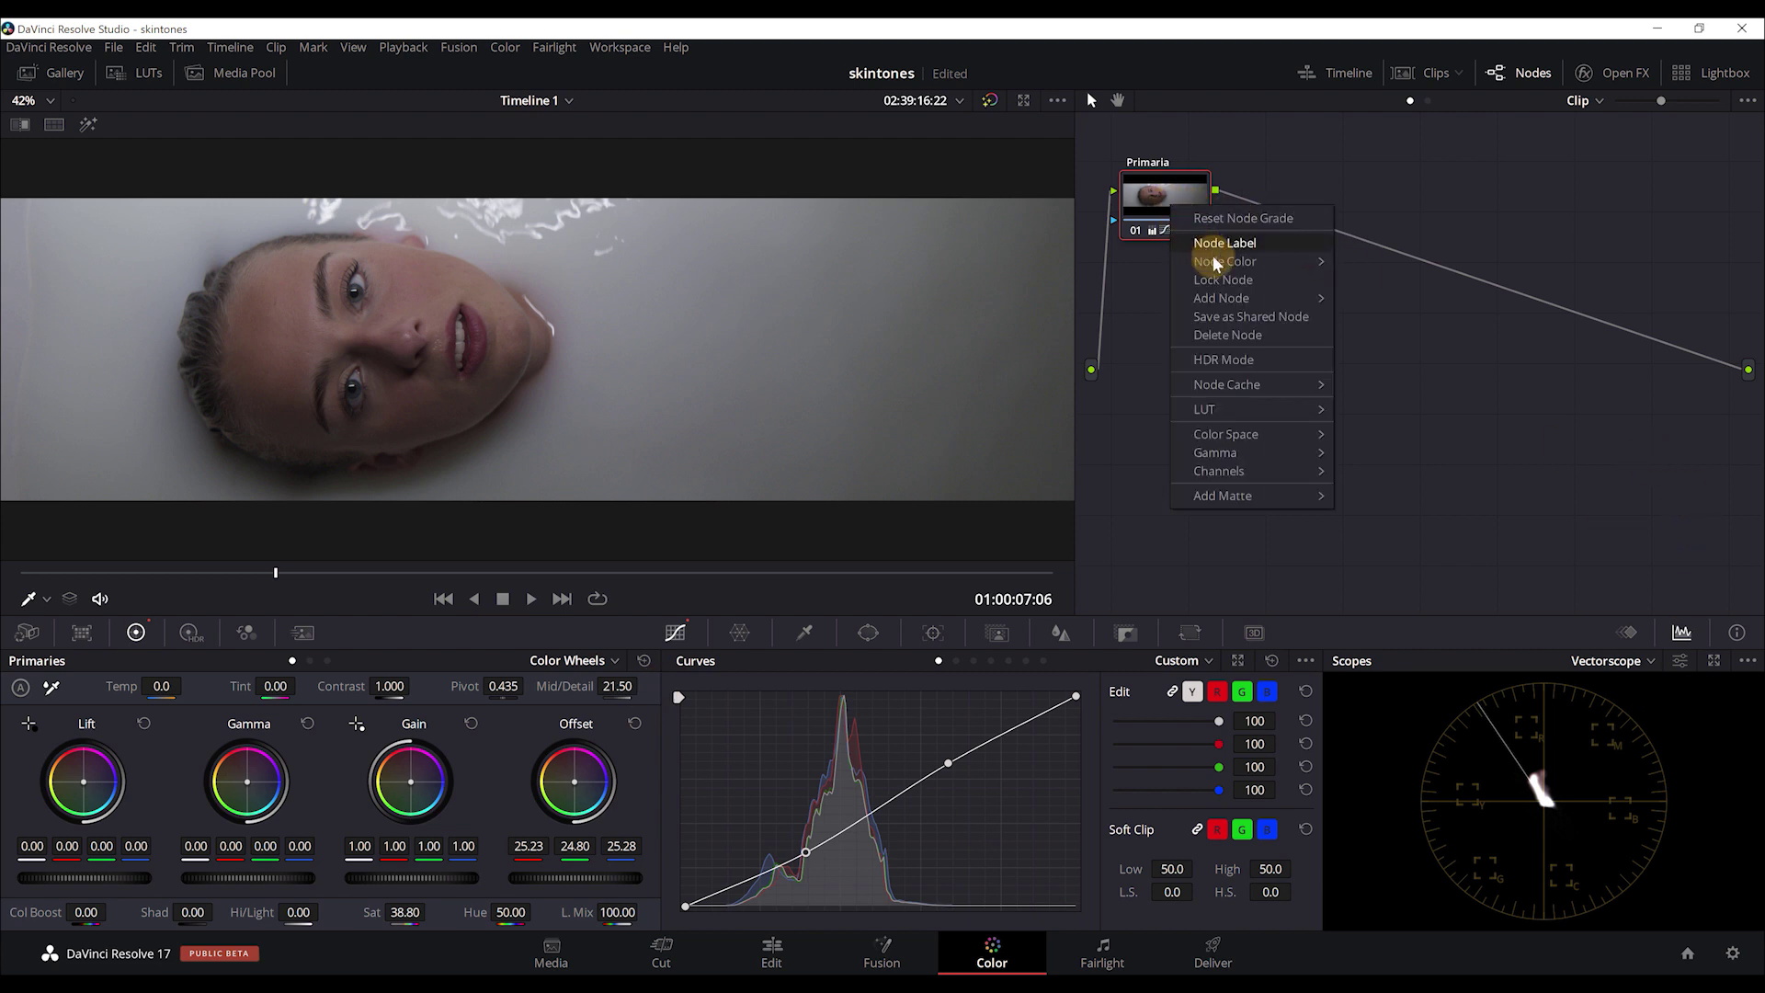
mouse_move(1223, 298)
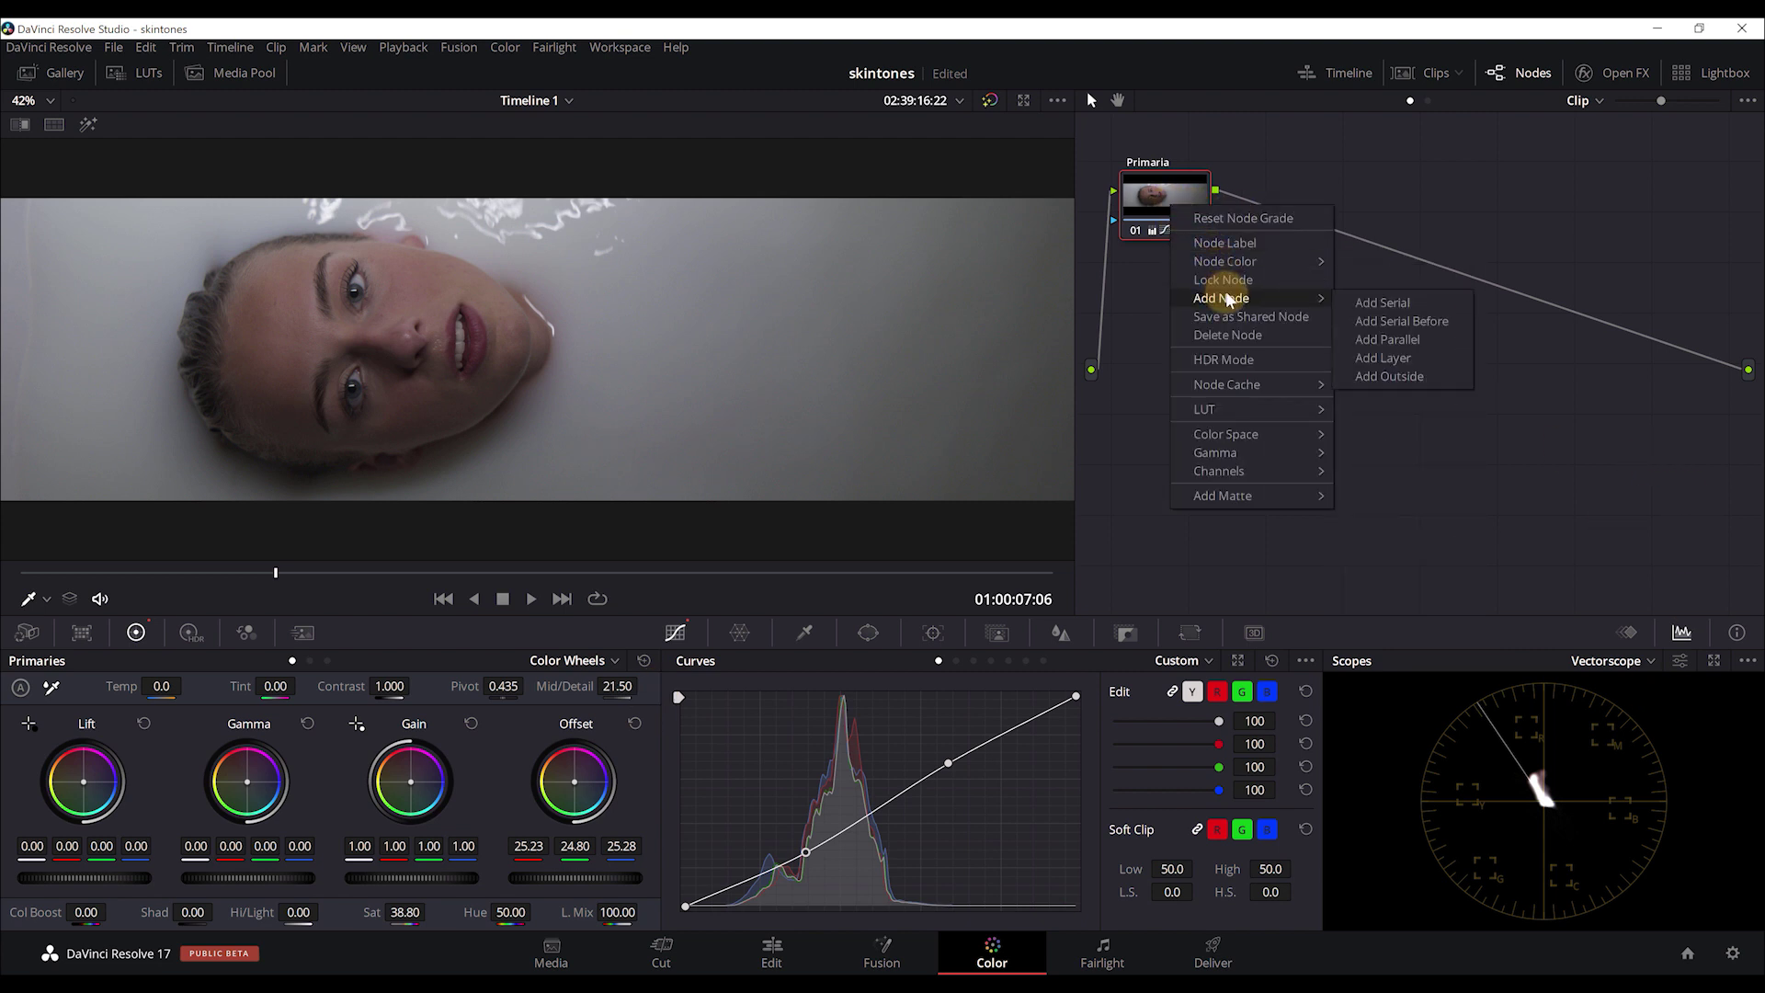
click(1384, 305)
- Label node 02 'Skin', save the project, and step back to frame 01:00:06:08
right_click(1276, 200)
click(1317, 228)
text(Skin)
key(Return)
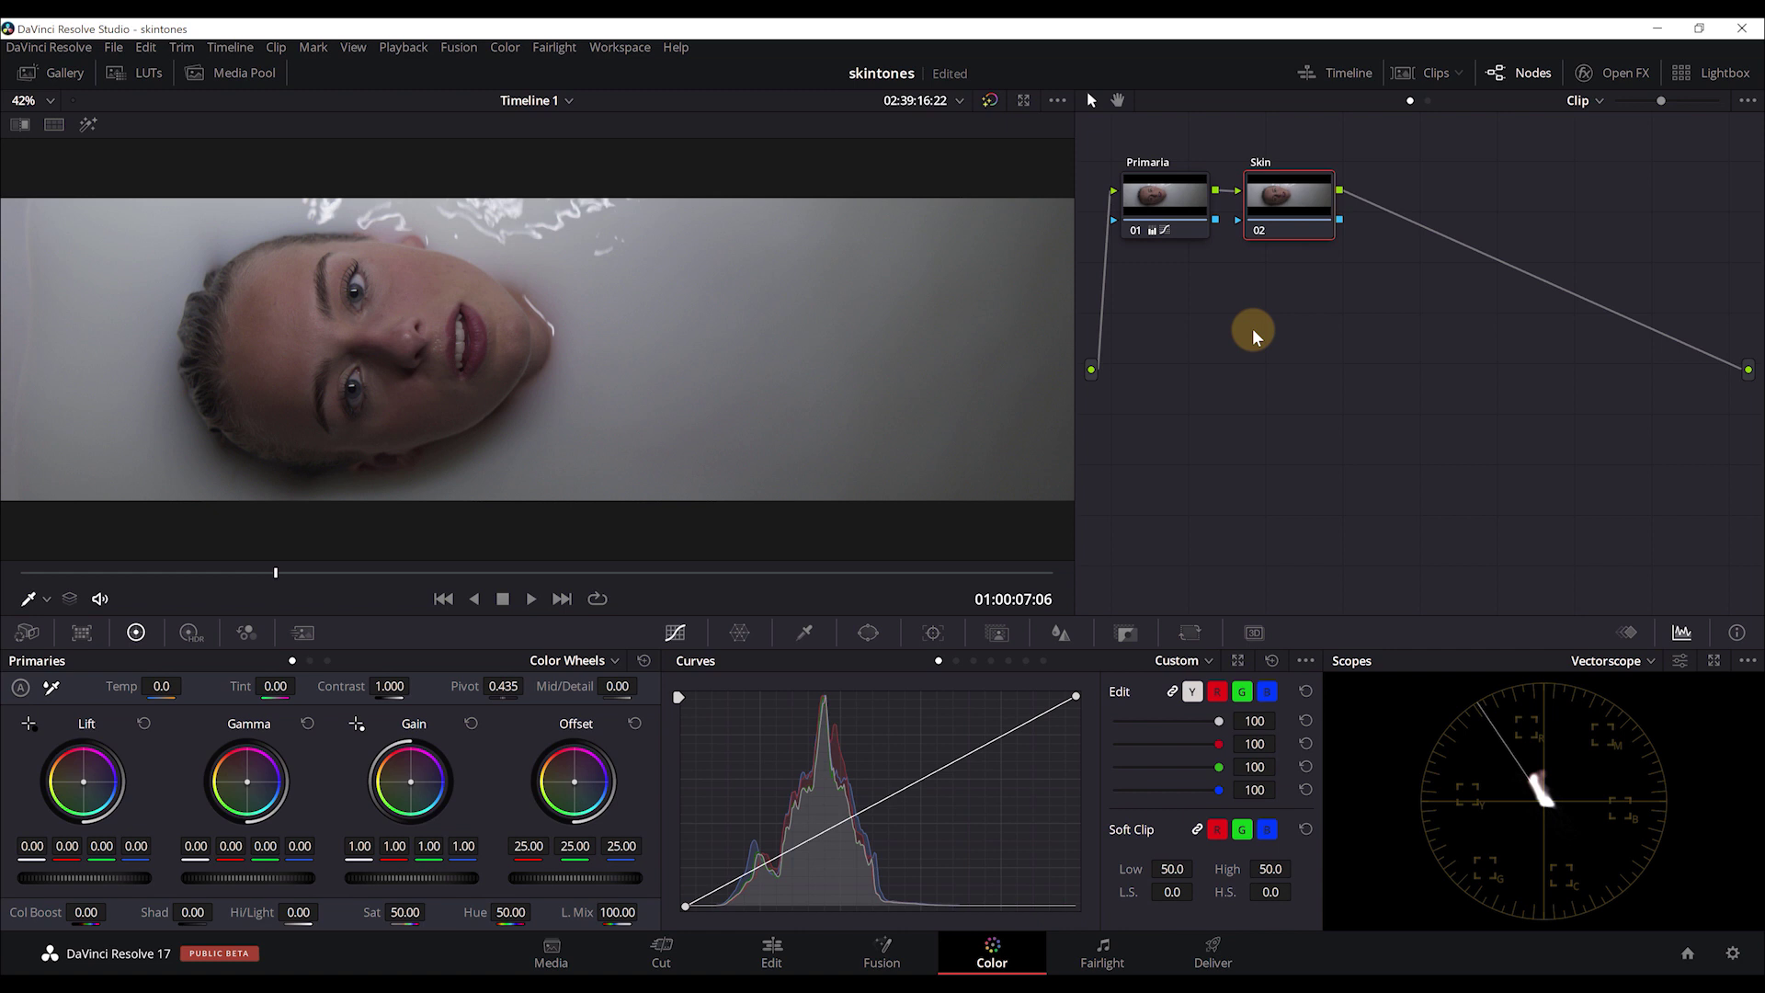
key(ctrl+s)
key(Up)
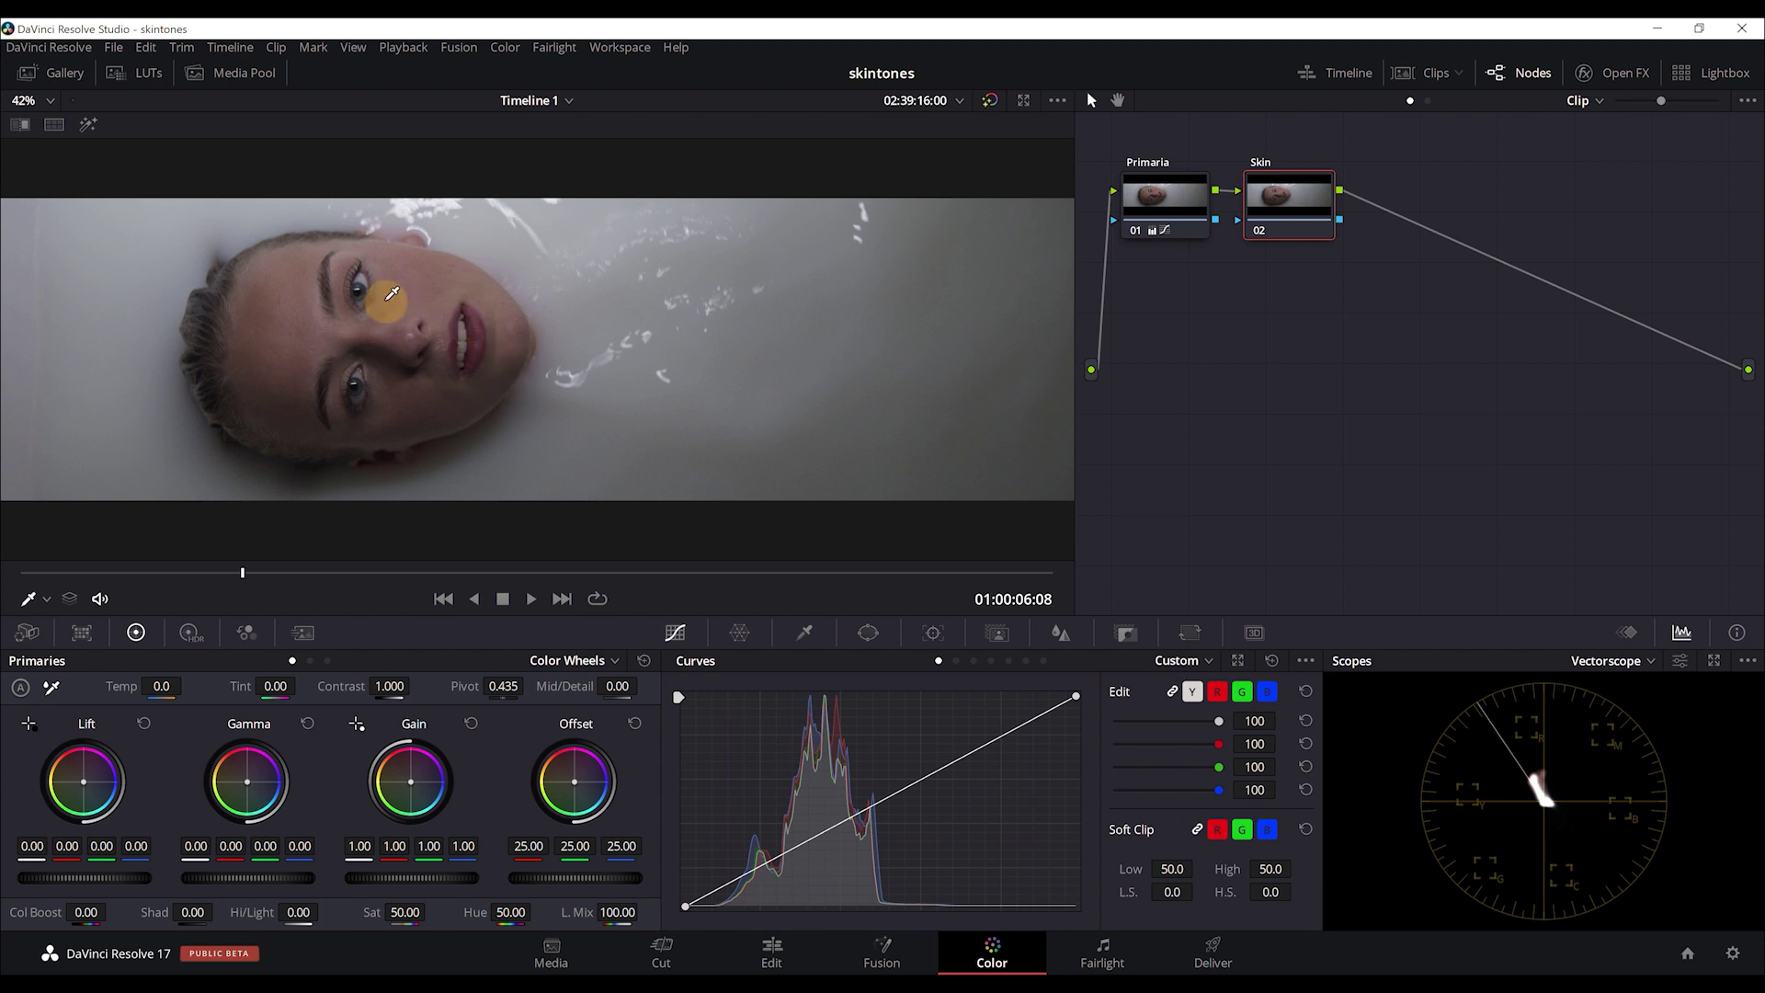
- Switch the Skin node's curves to the flat Hue vs Hue curve, briefly checking the vectorscope settings
click(958, 660)
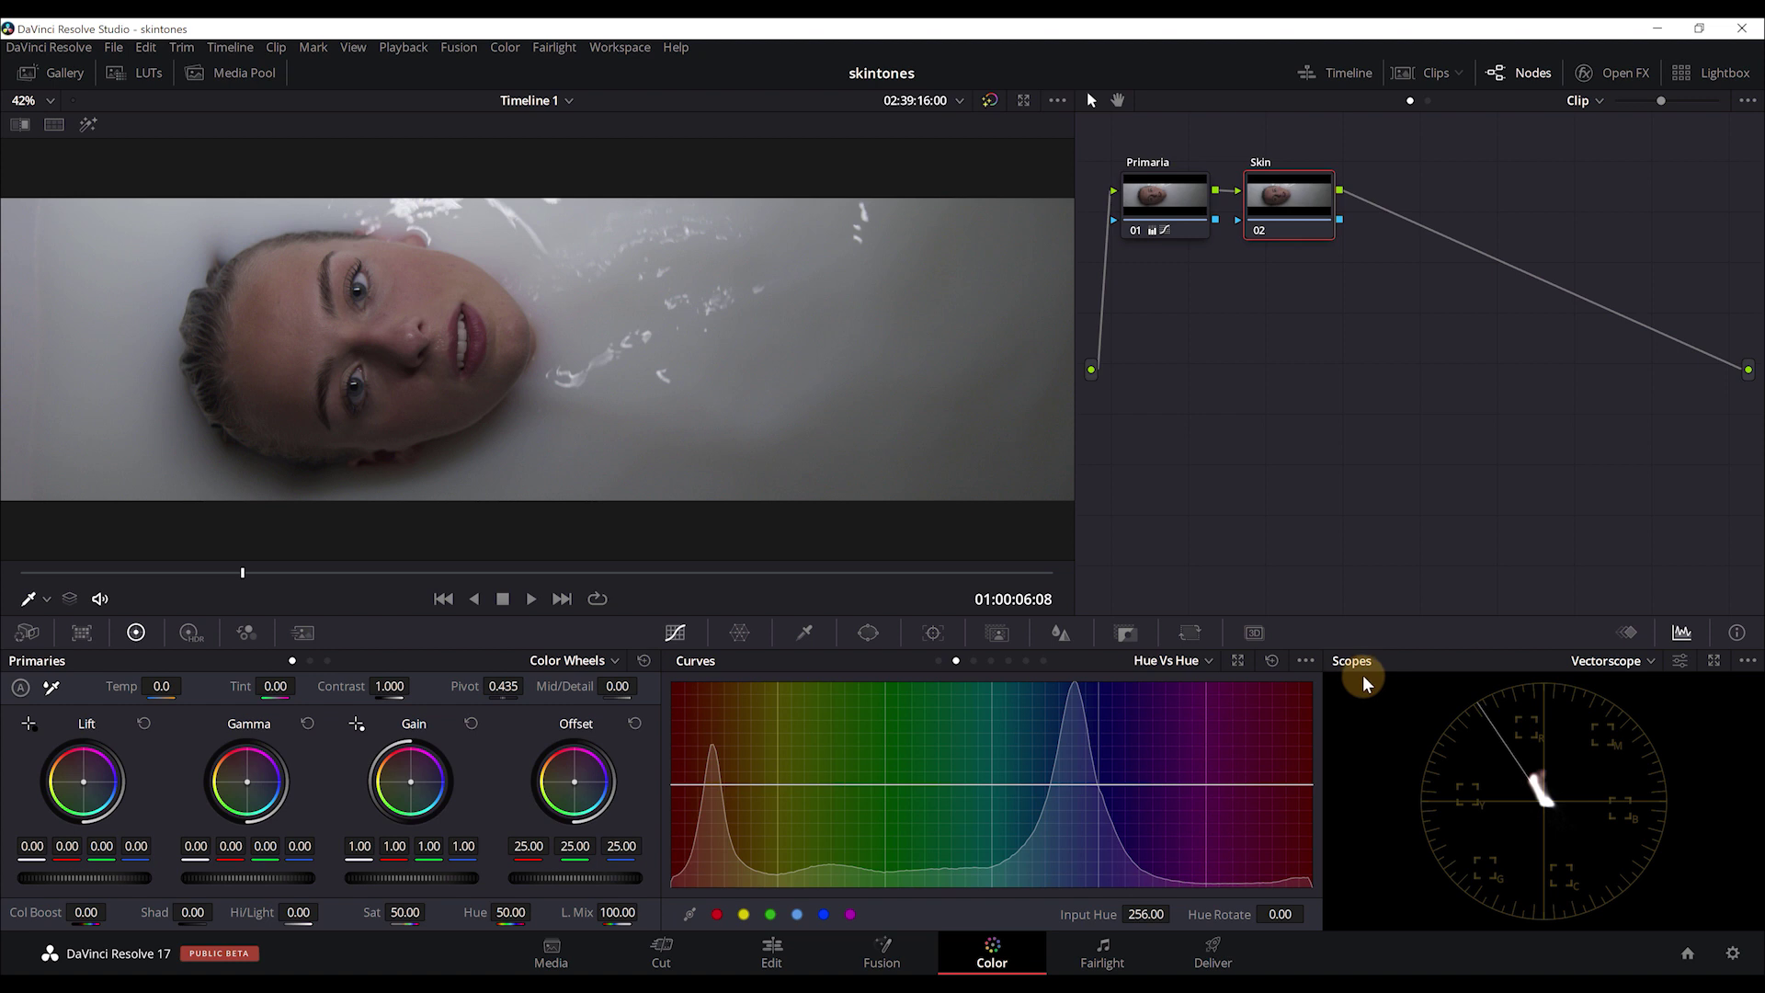
click(1686, 661)
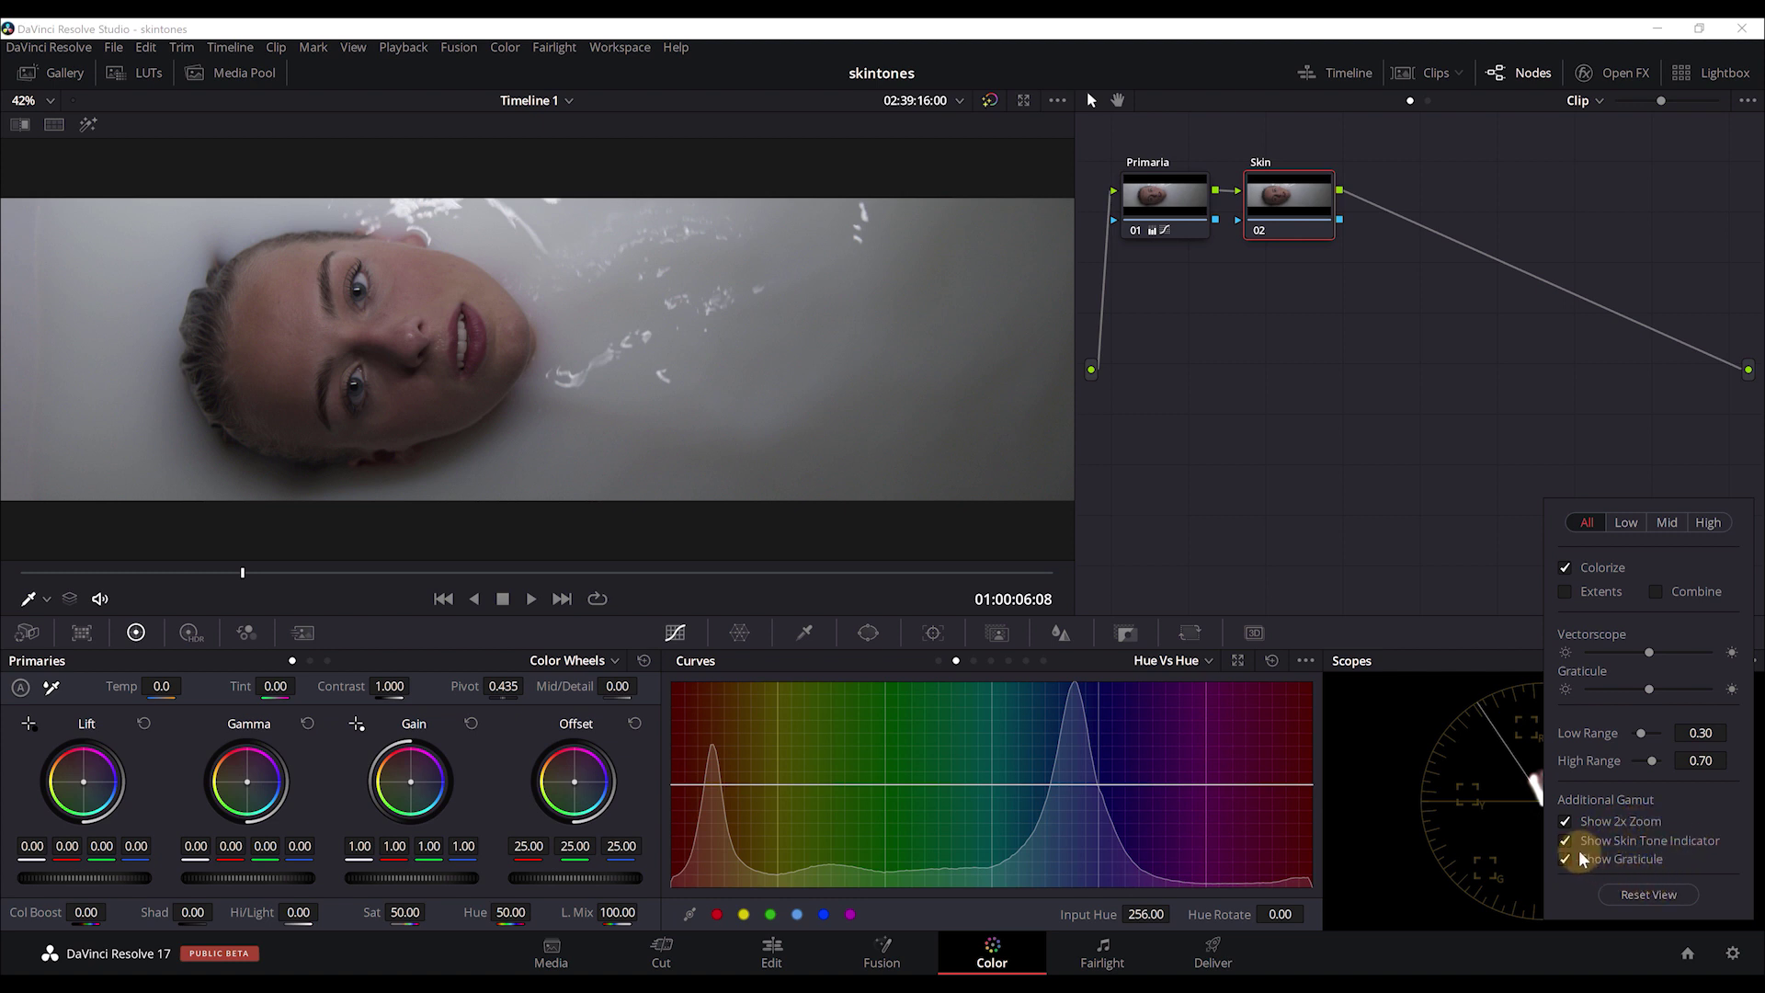
click(1377, 771)
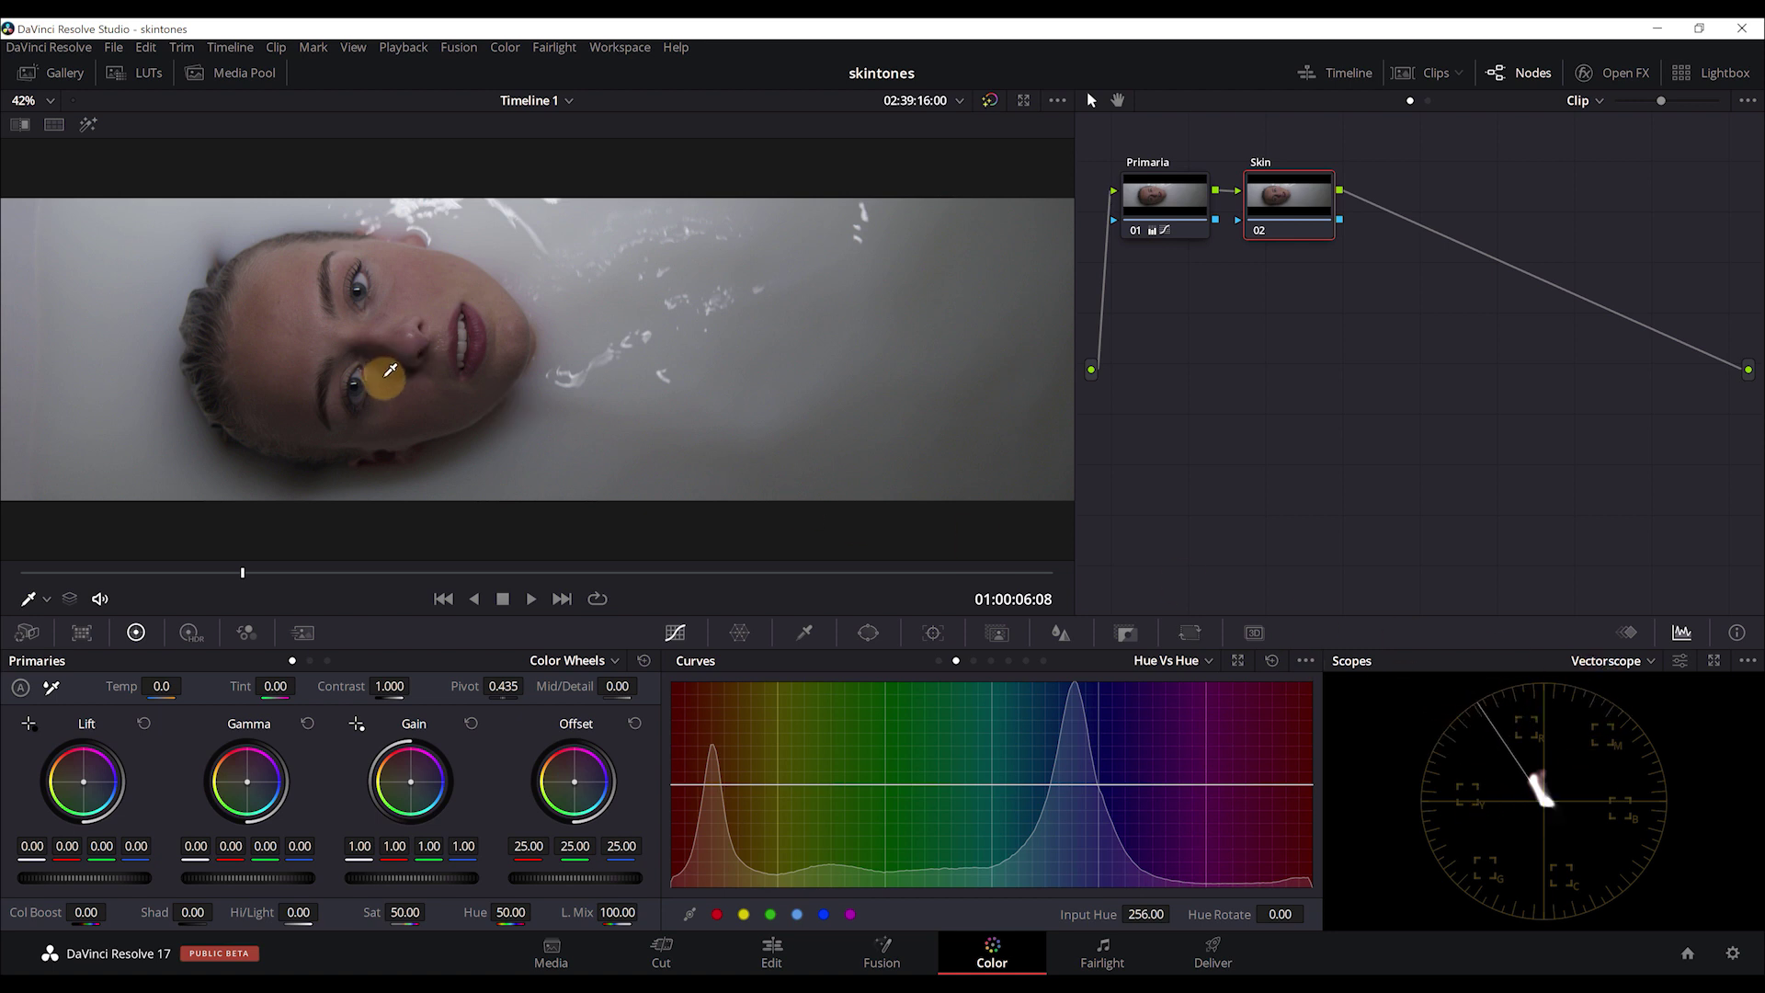
- Sample the face's skin hue onto Hue vs Hue, test the range with three points, and reset rotation to 0.00
click(295, 295)
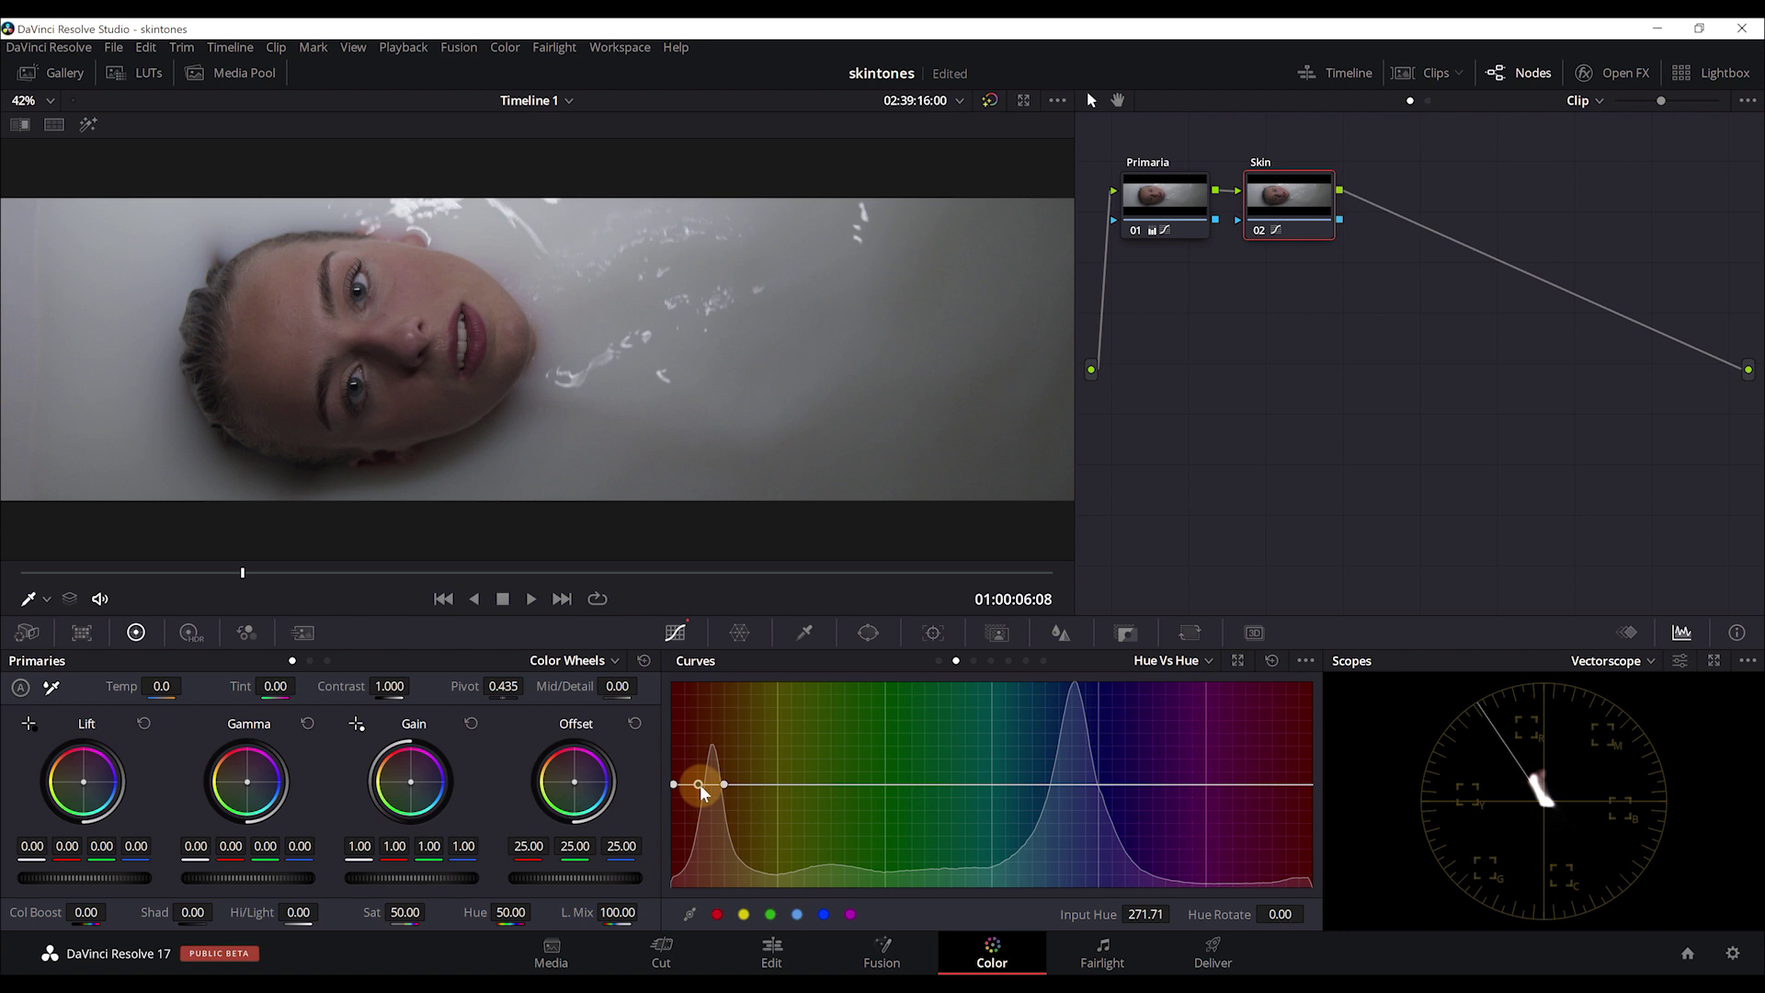
key(ctrl+s)
drag(697, 786, 709, 836)
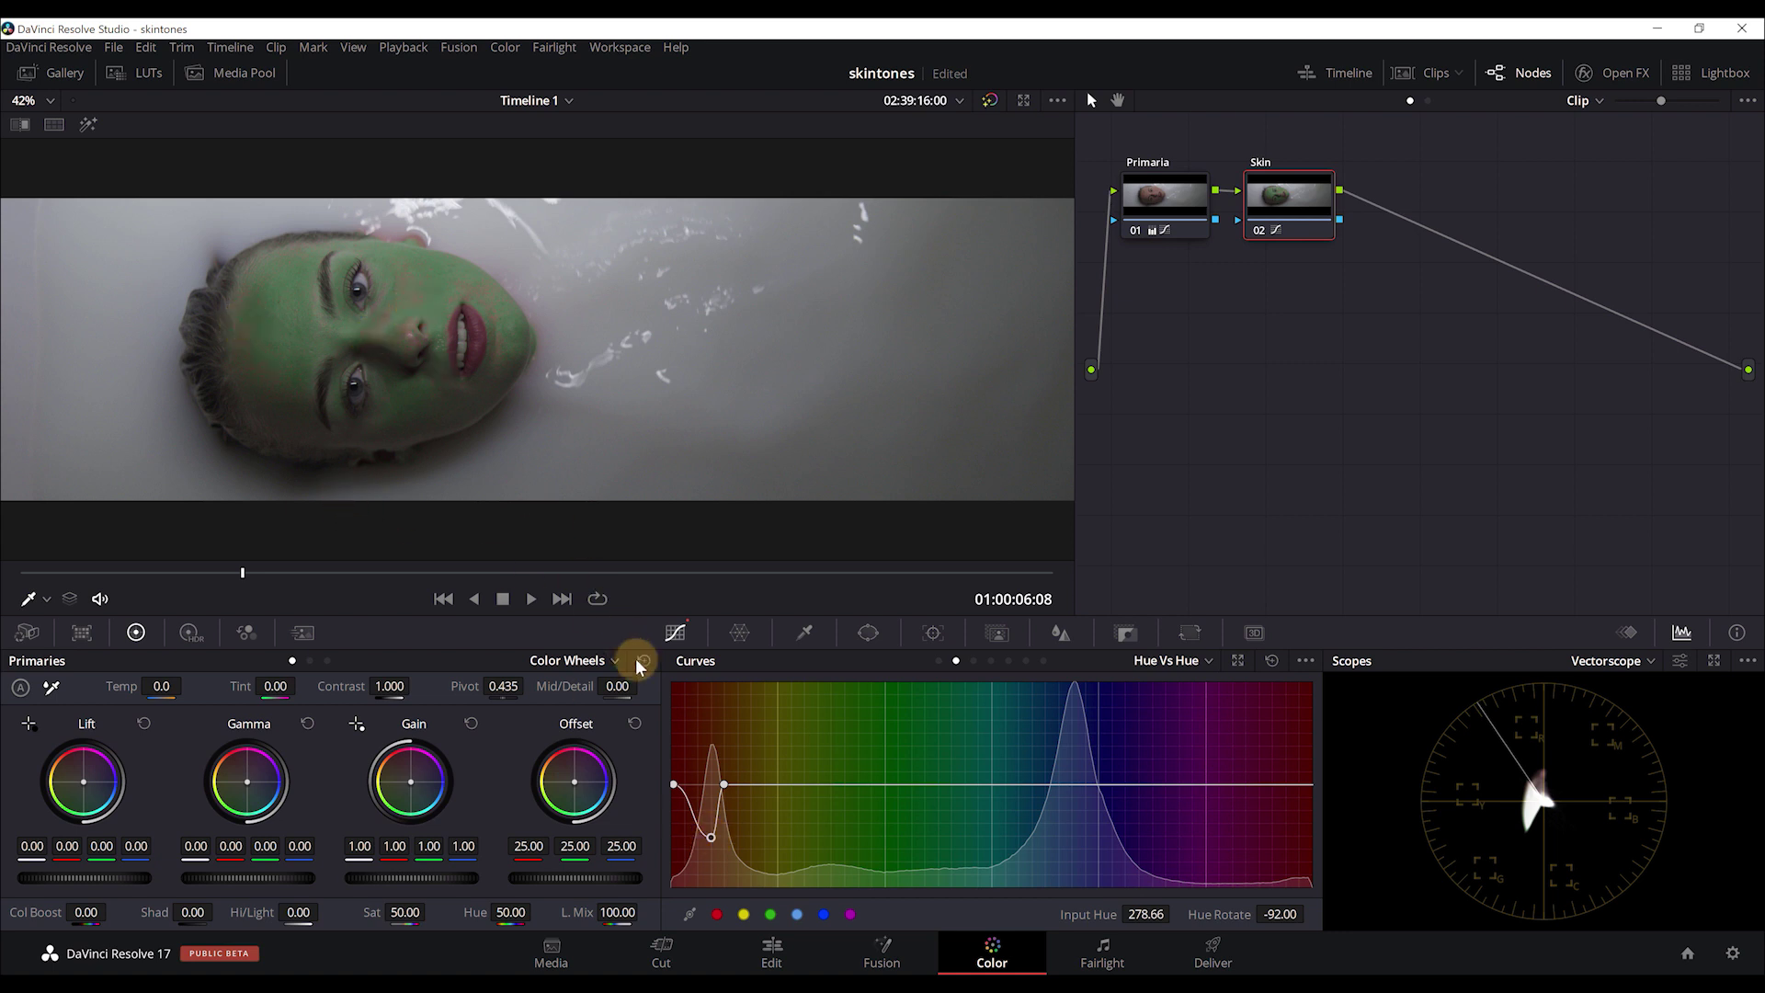
click(737, 784)
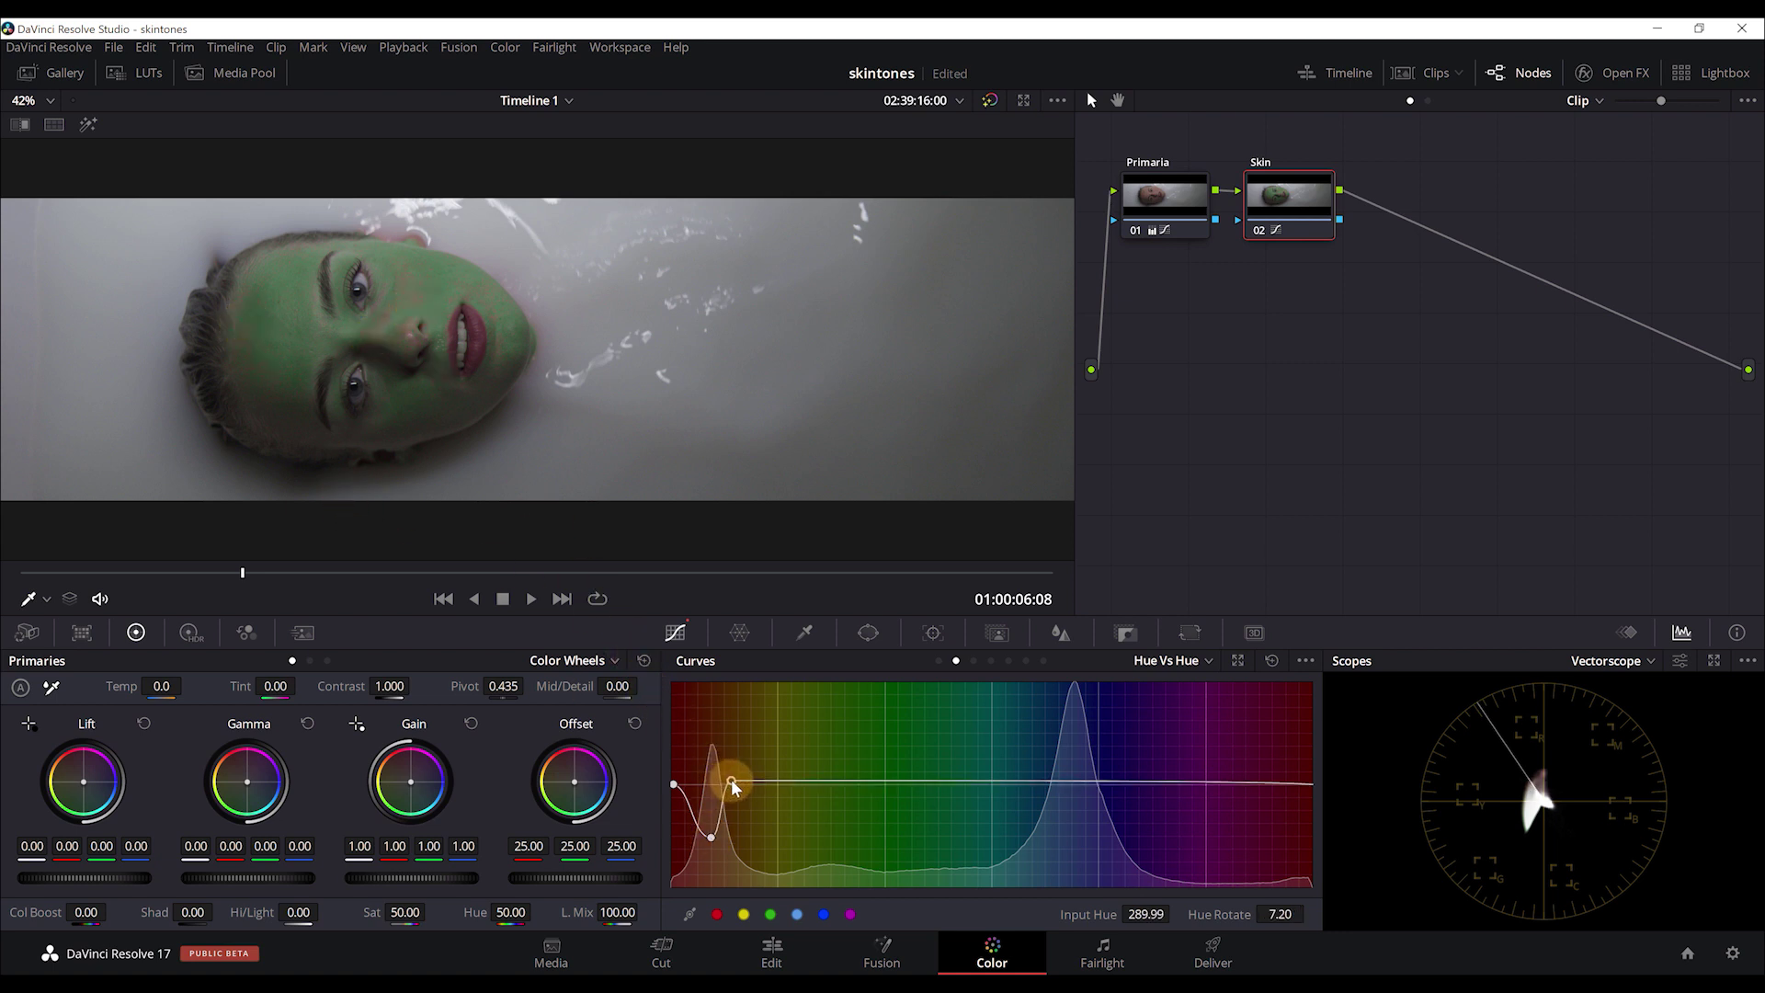
mouse_move(736, 784)
mouse_down()
mouse_move(752, 784)
mouse_move(614, 776)
mouse_up()
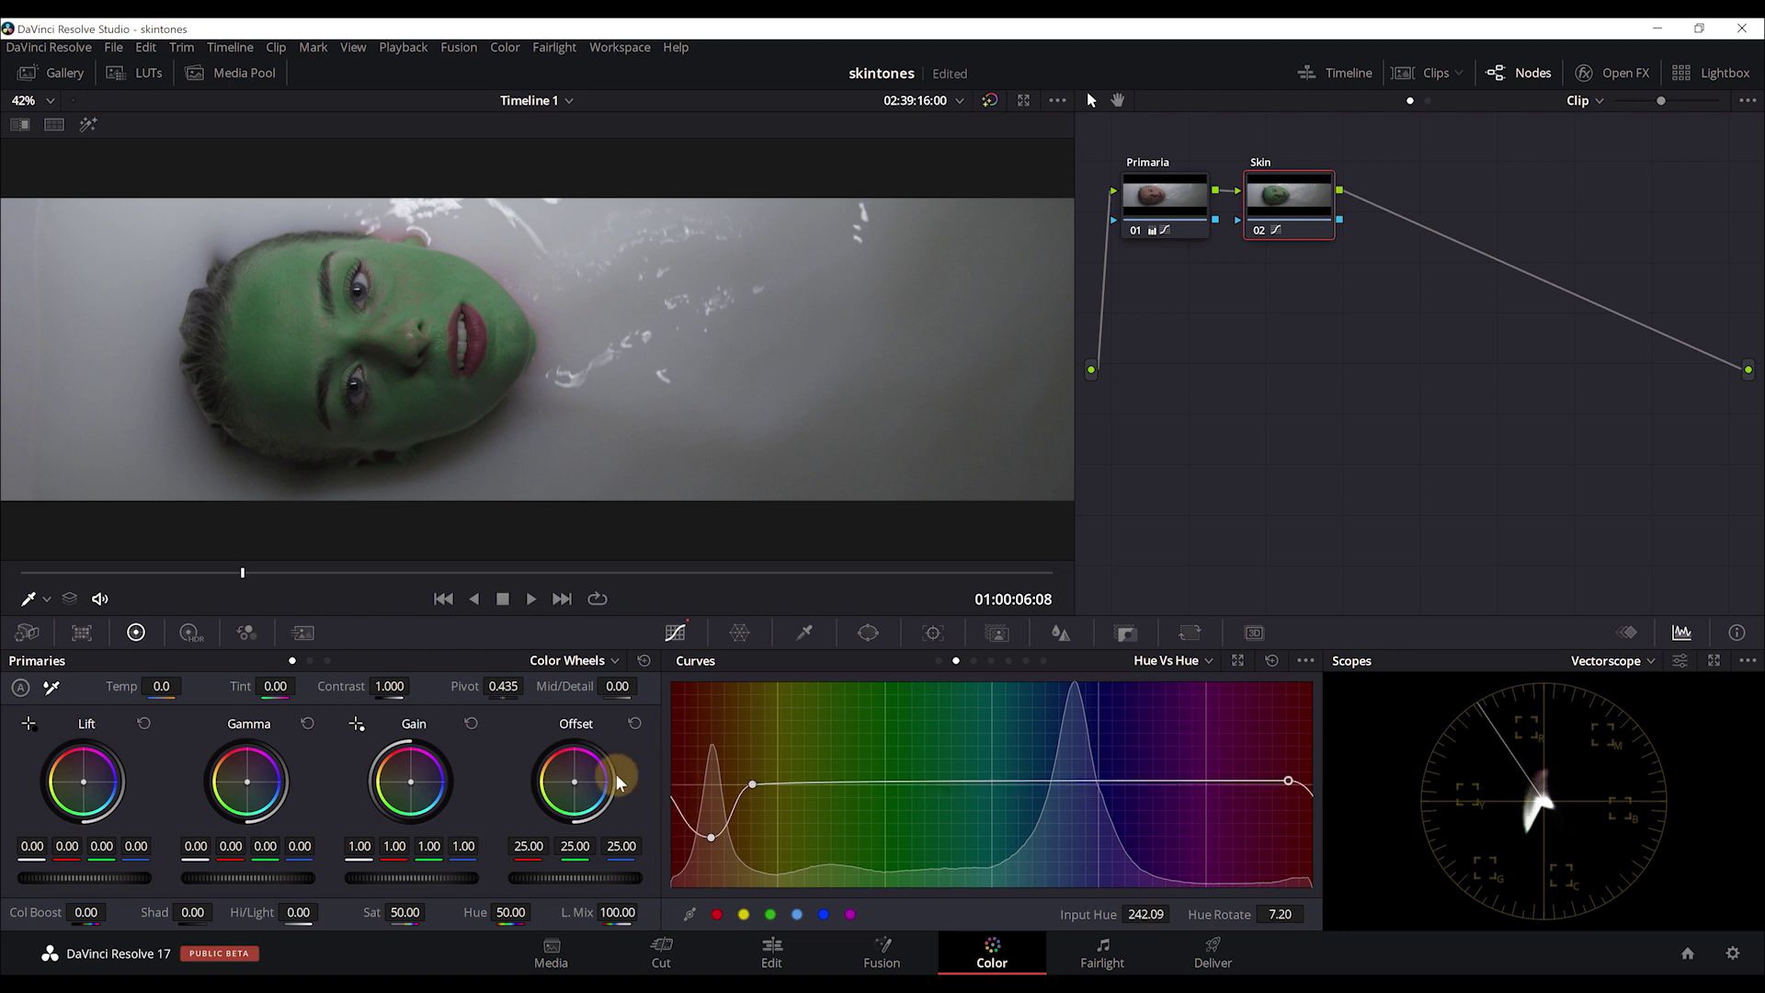
drag(1255, 784, 1266, 782)
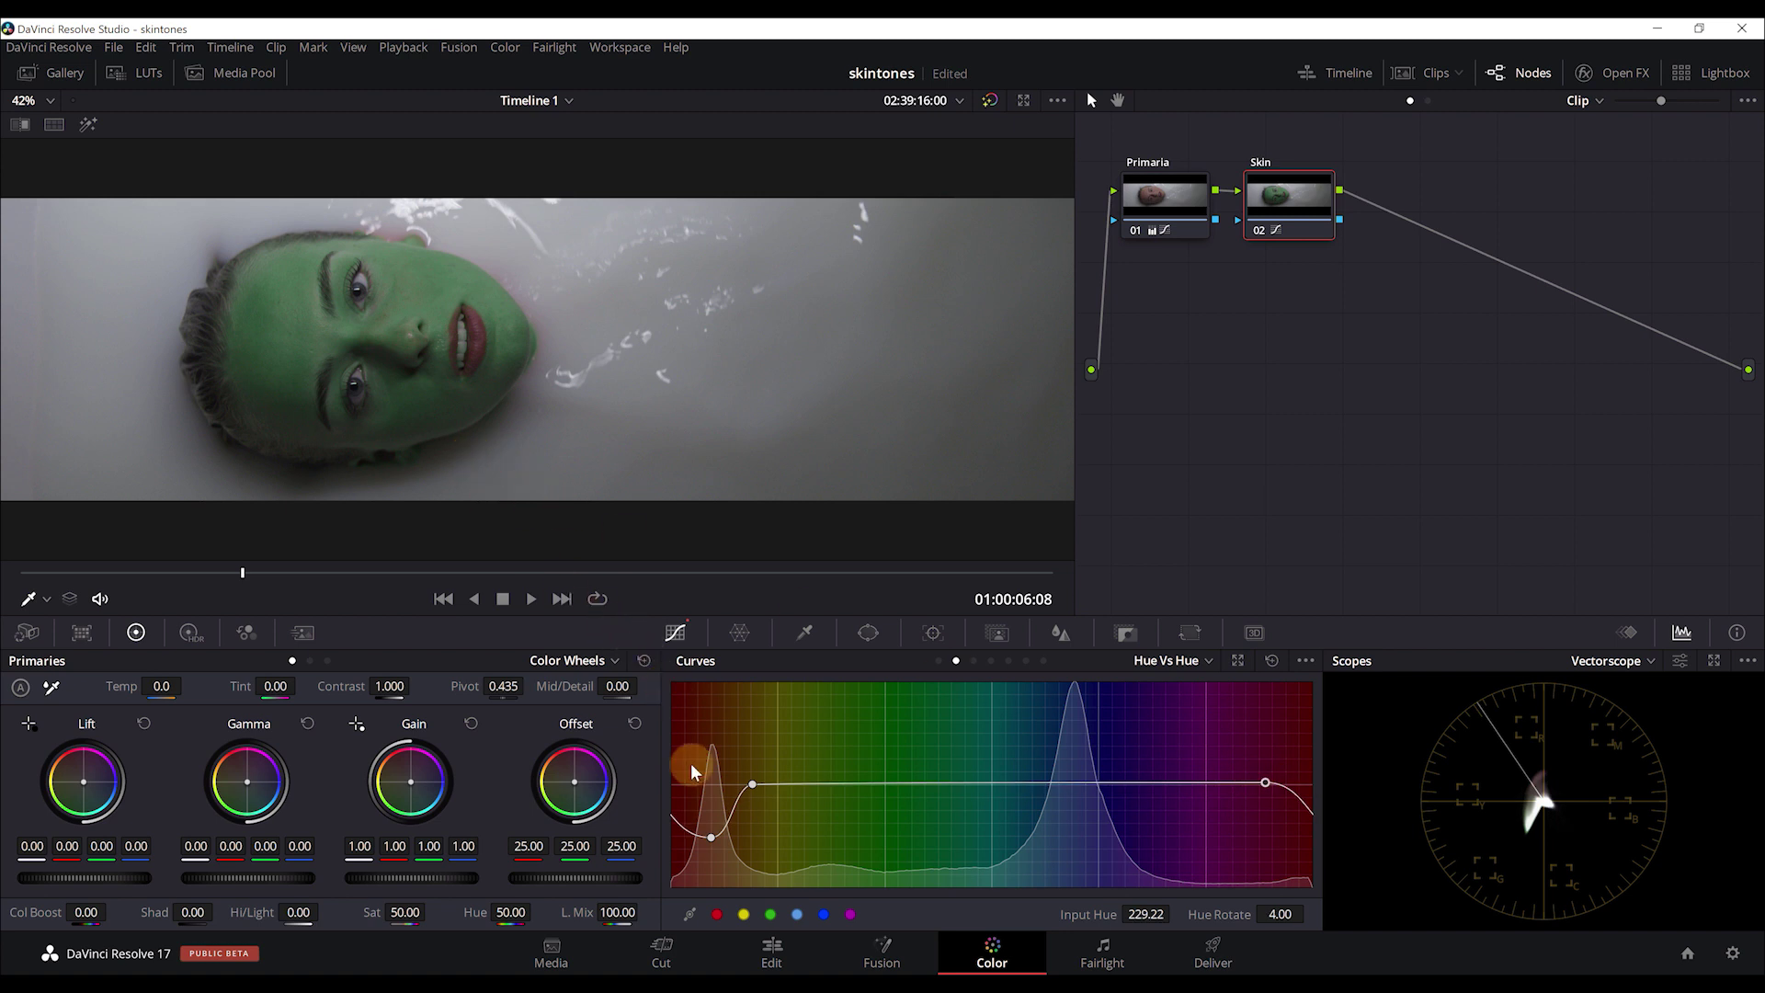
click(710, 838)
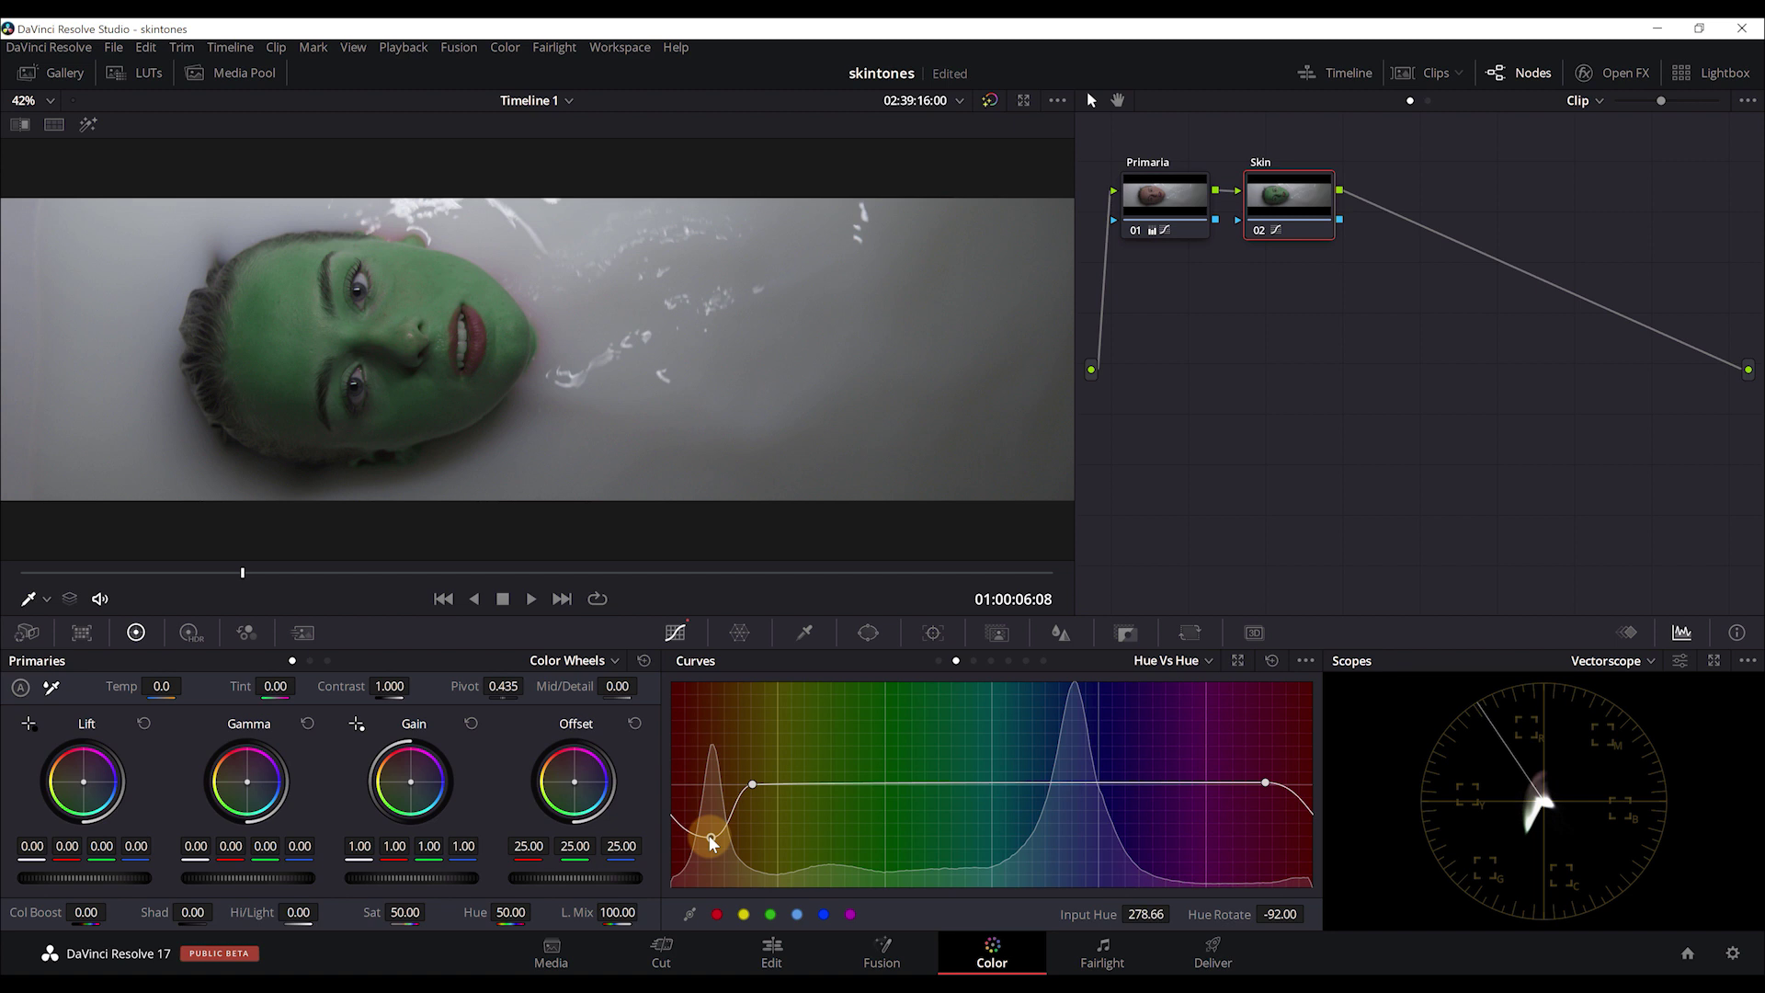
double_click(1204, 923)
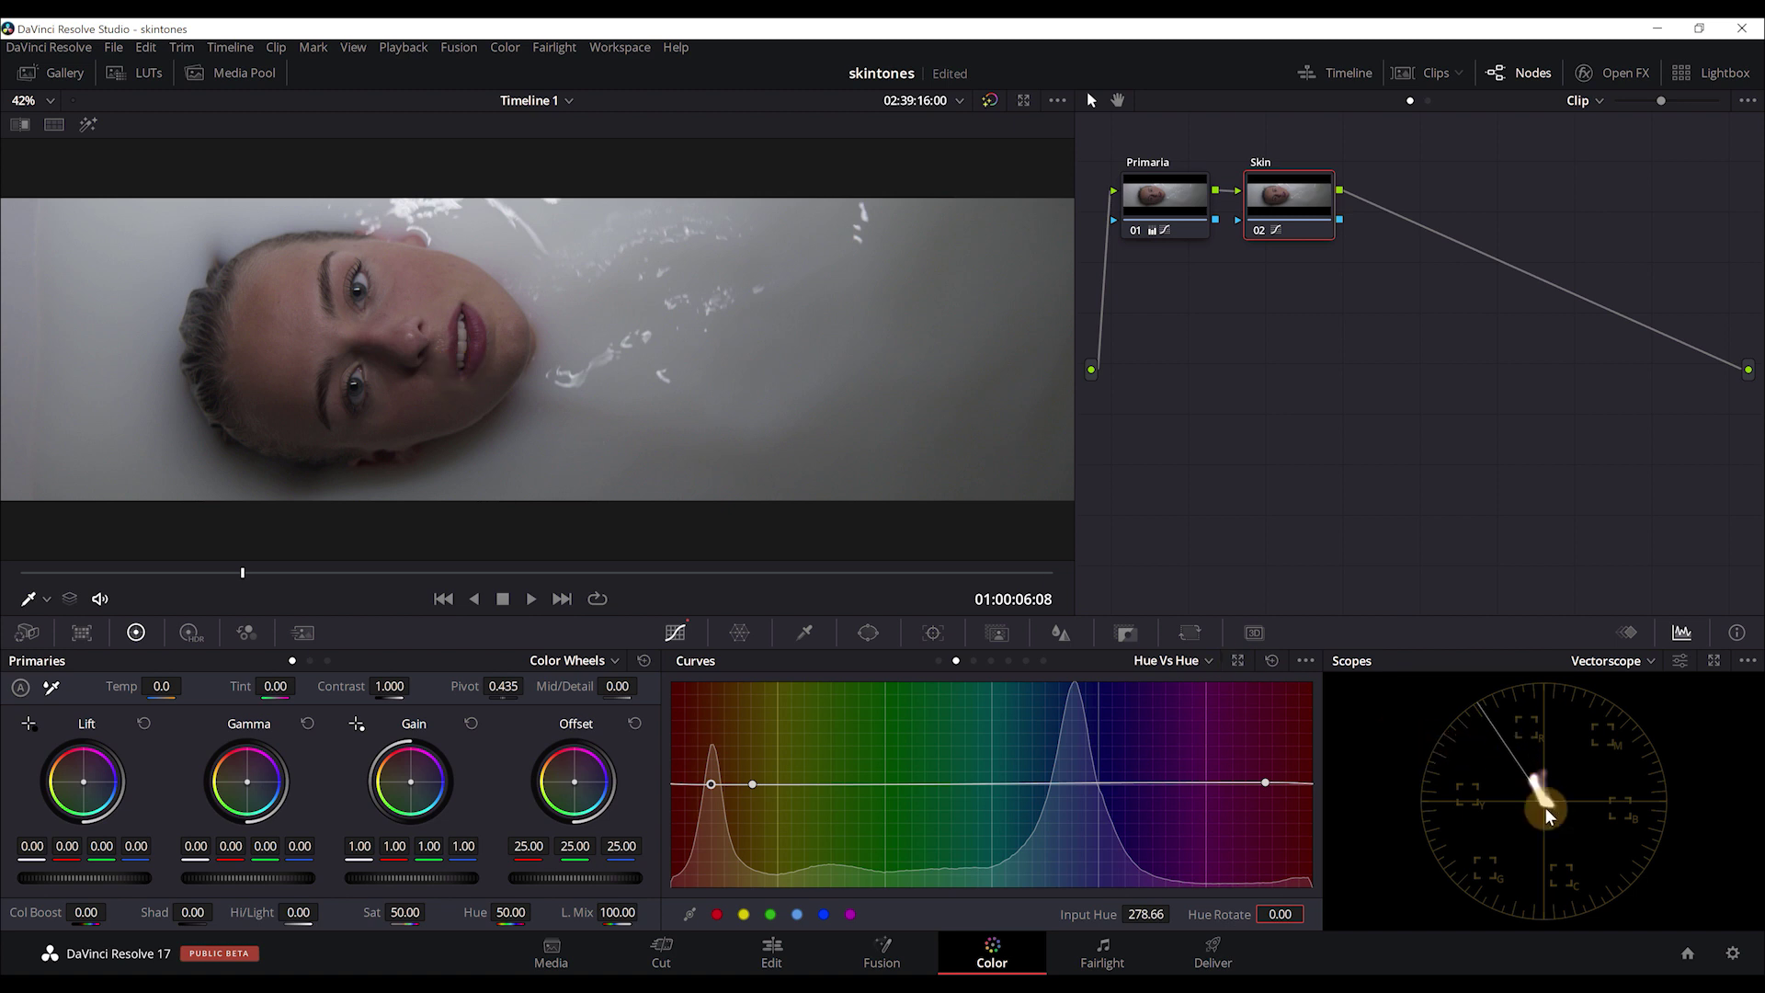
- Add a small elliptical Circle window on the cheek beside the left eye and preview it with Highlight
click(868, 637)
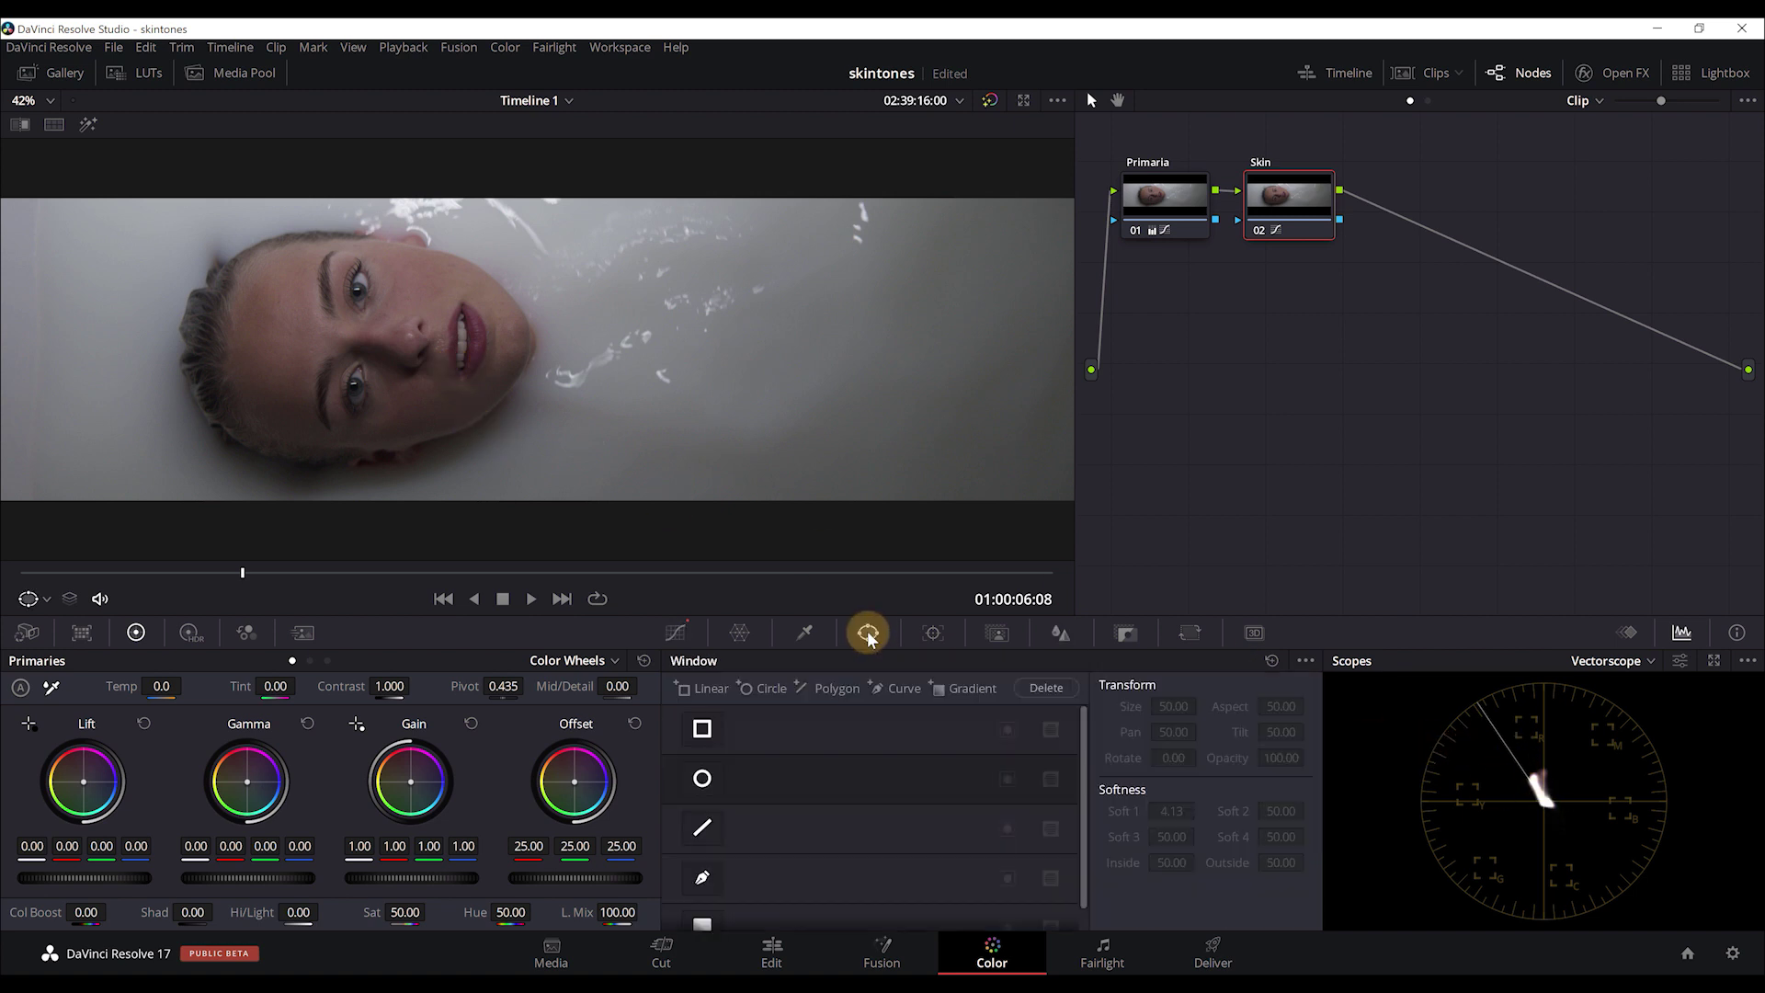
click(698, 779)
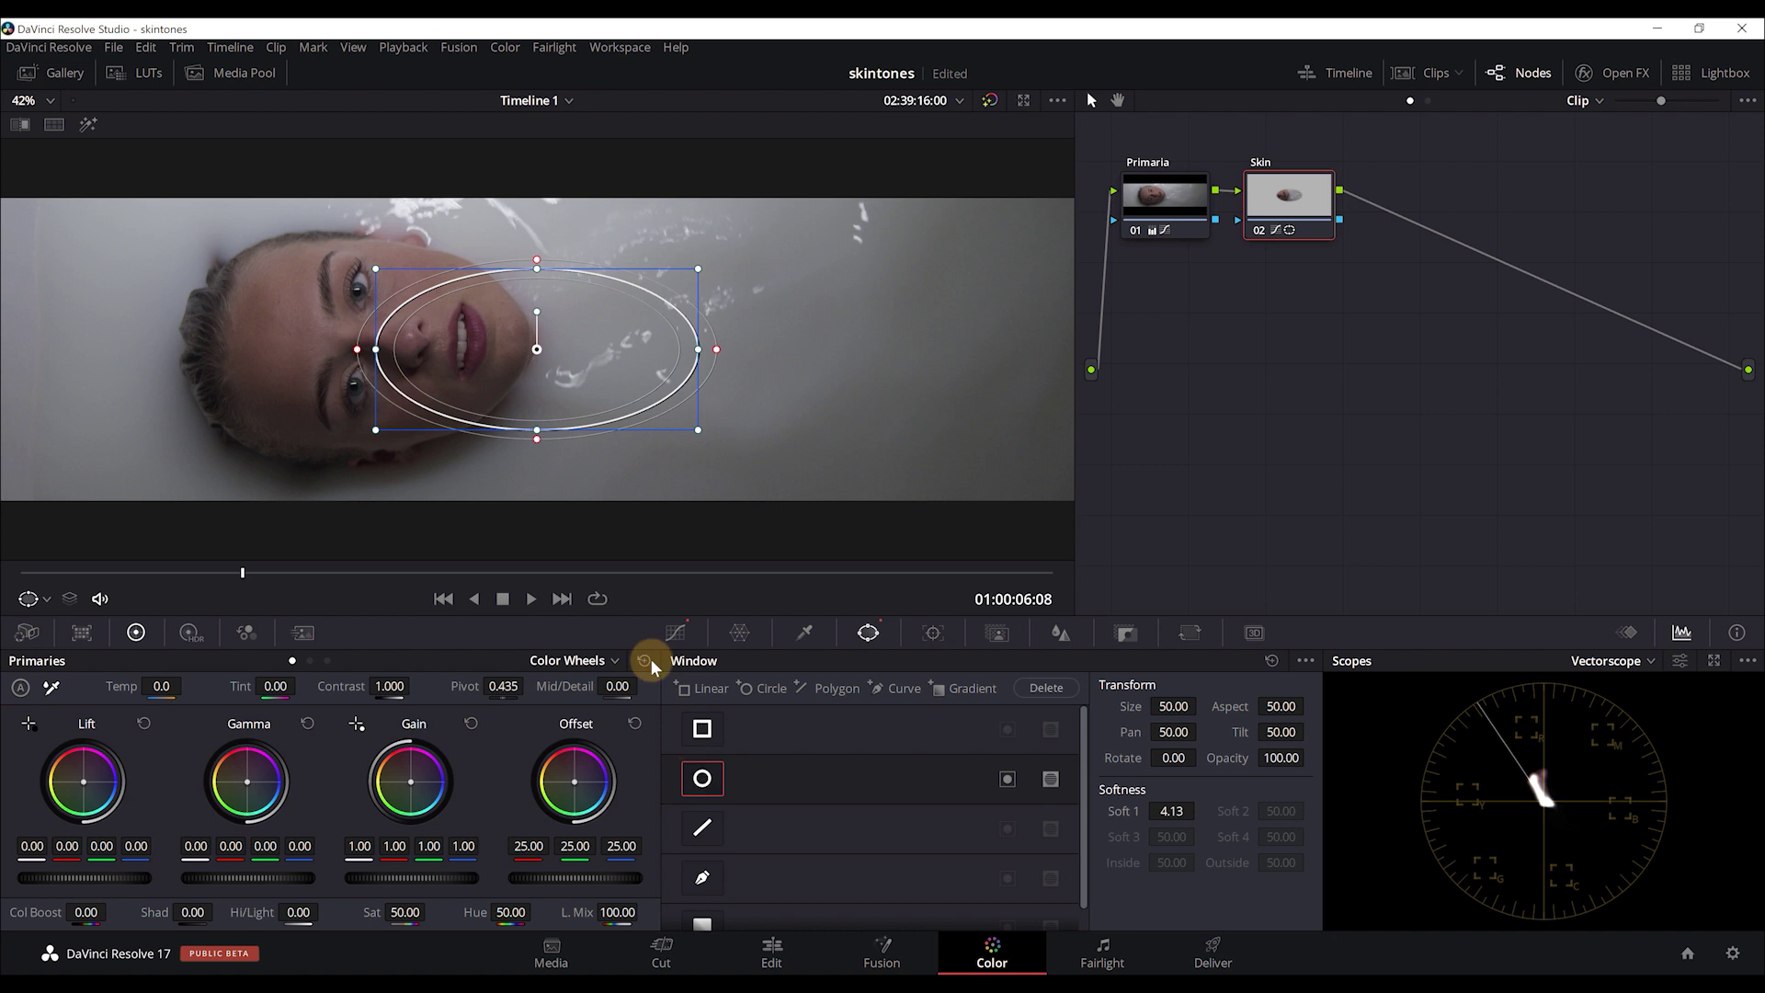
drag(695, 351, 577, 350)
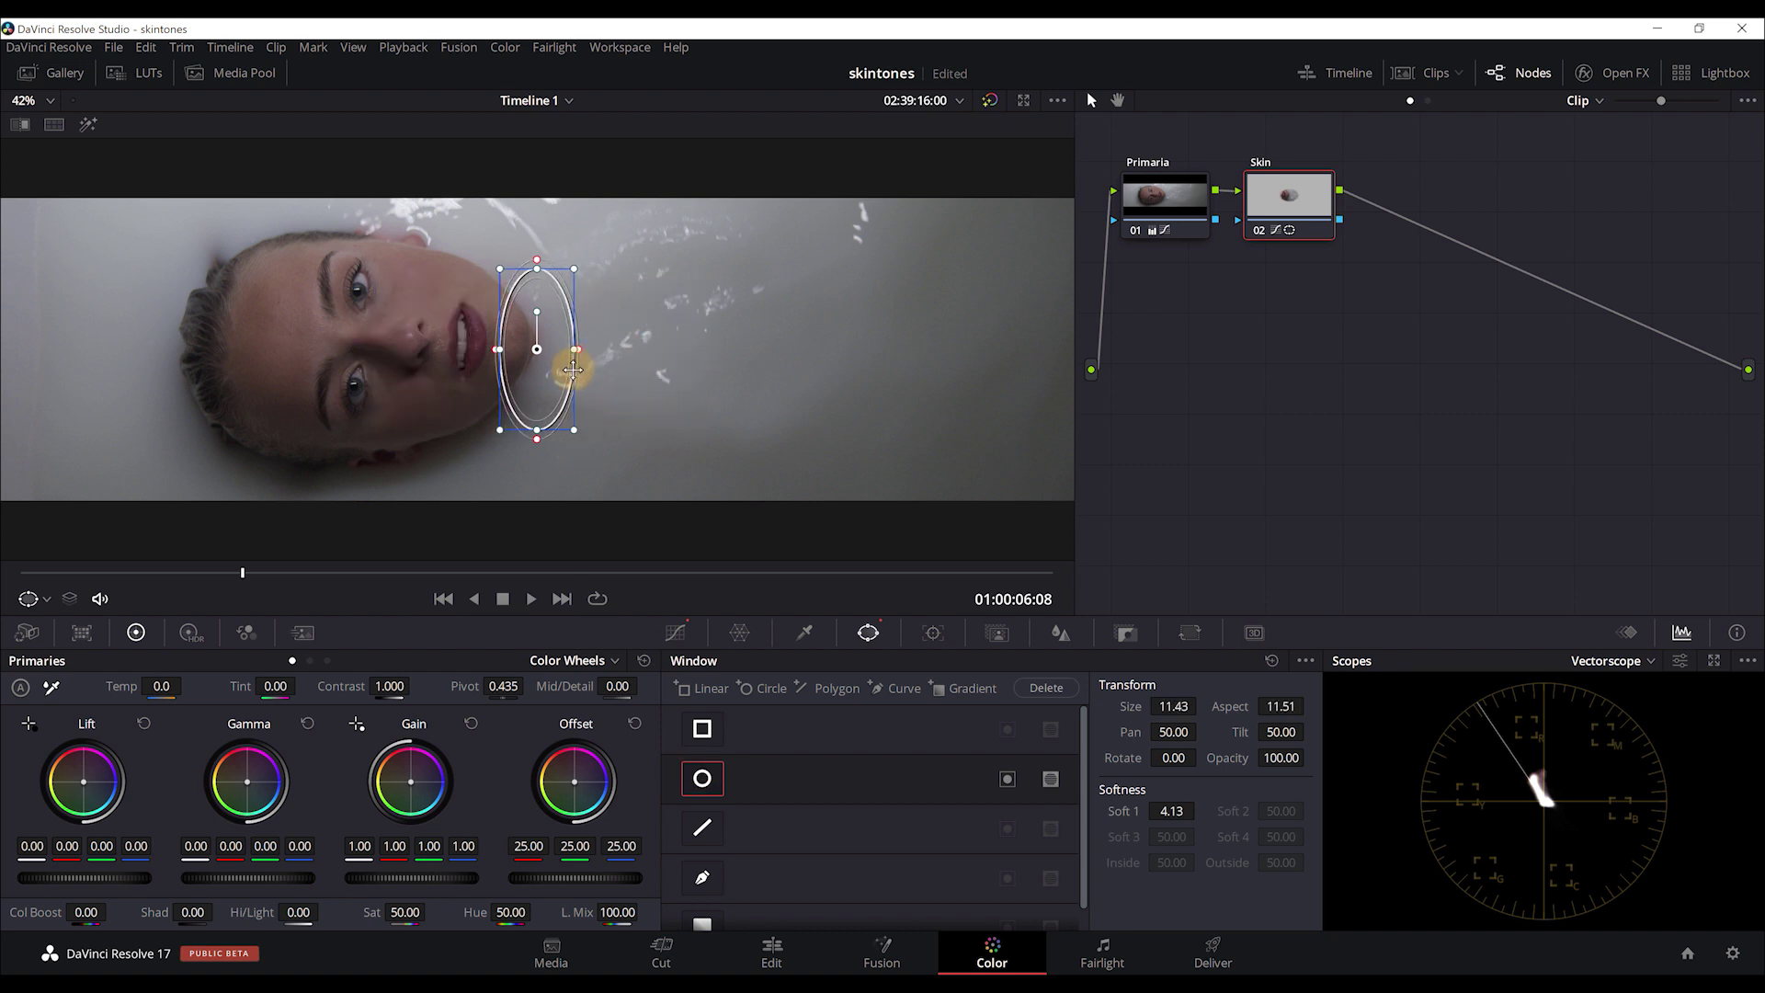
mouse_move(536, 430)
mouse_down()
mouse_move(536, 376)
mouse_move(257, 327)
mouse_up()
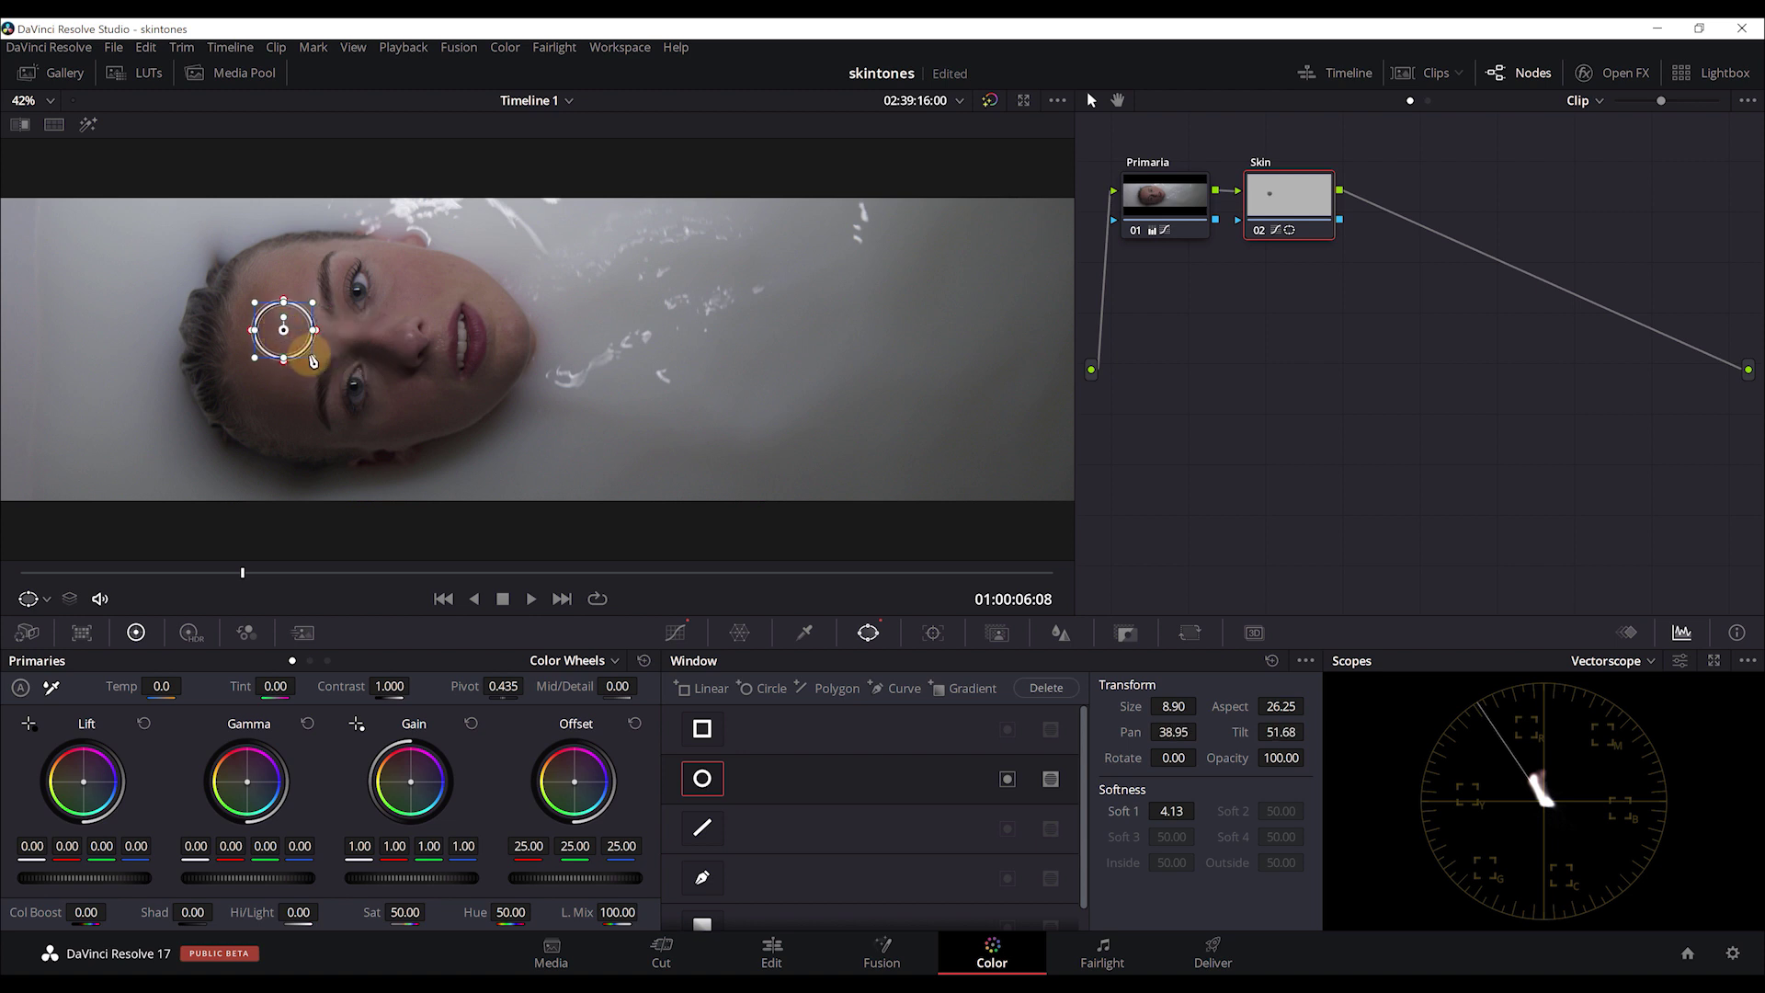
click(89, 124)
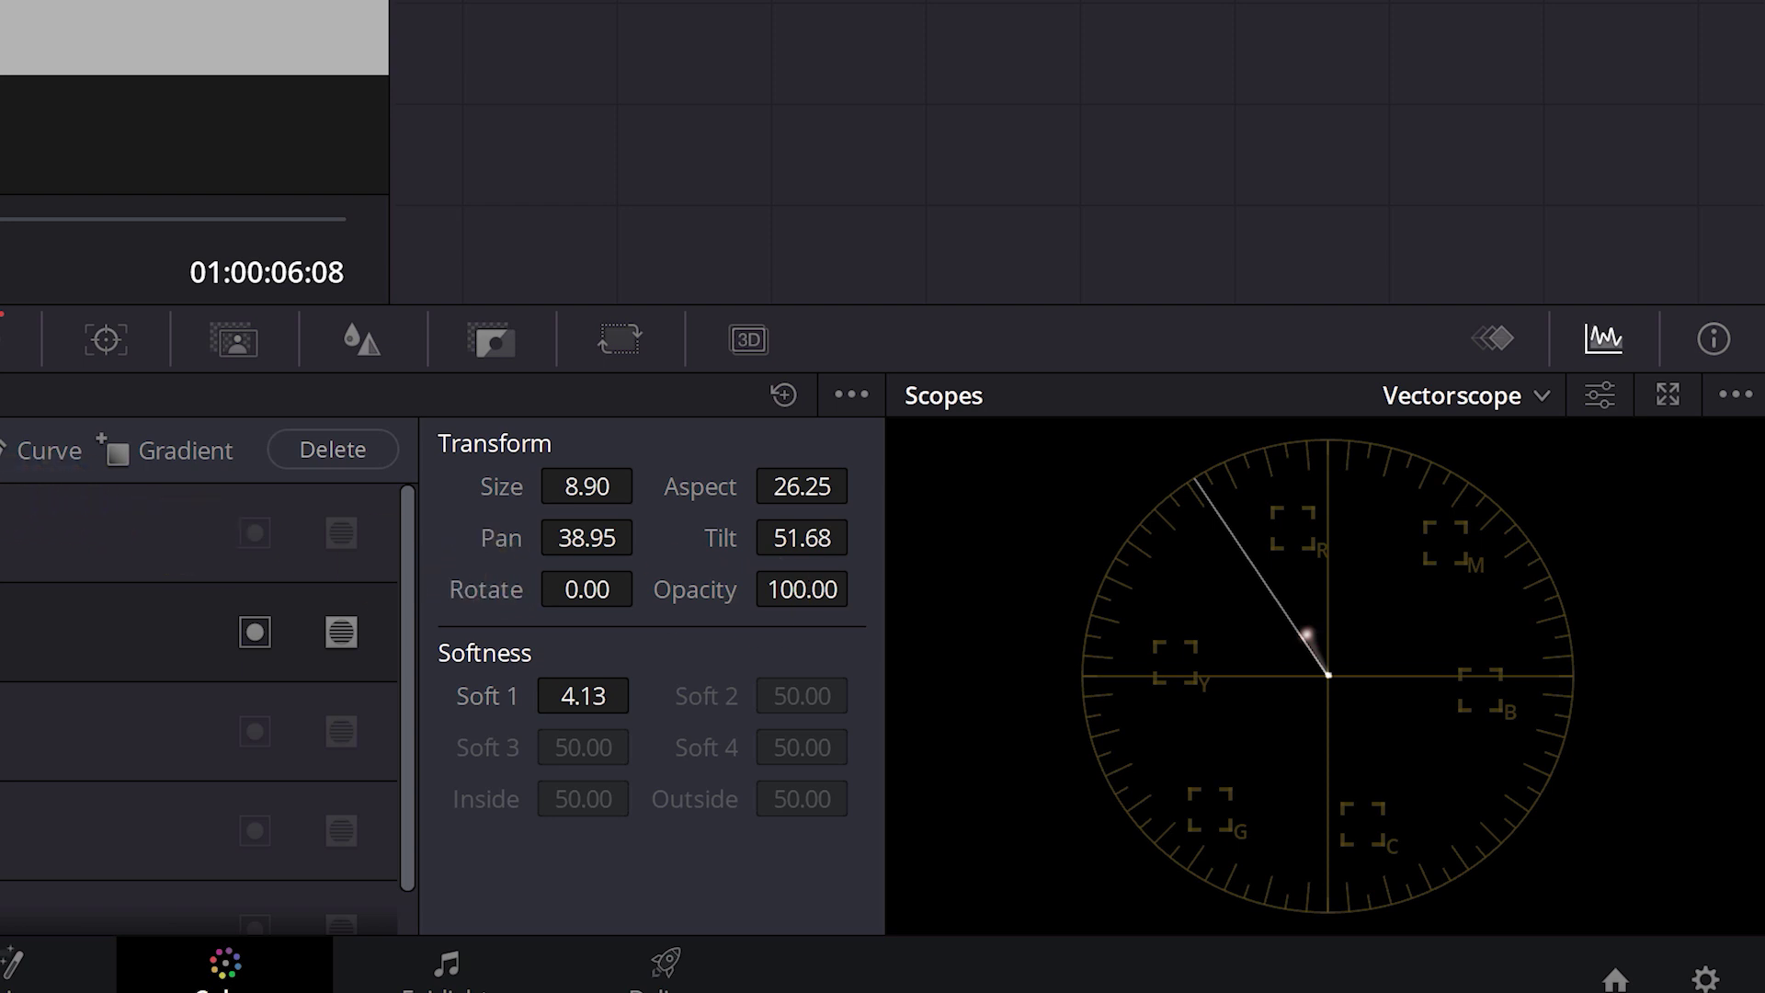
- Lower the skin-hue point on the Hue vs Hue curve slightly, then disable the circle window
click(676, 632)
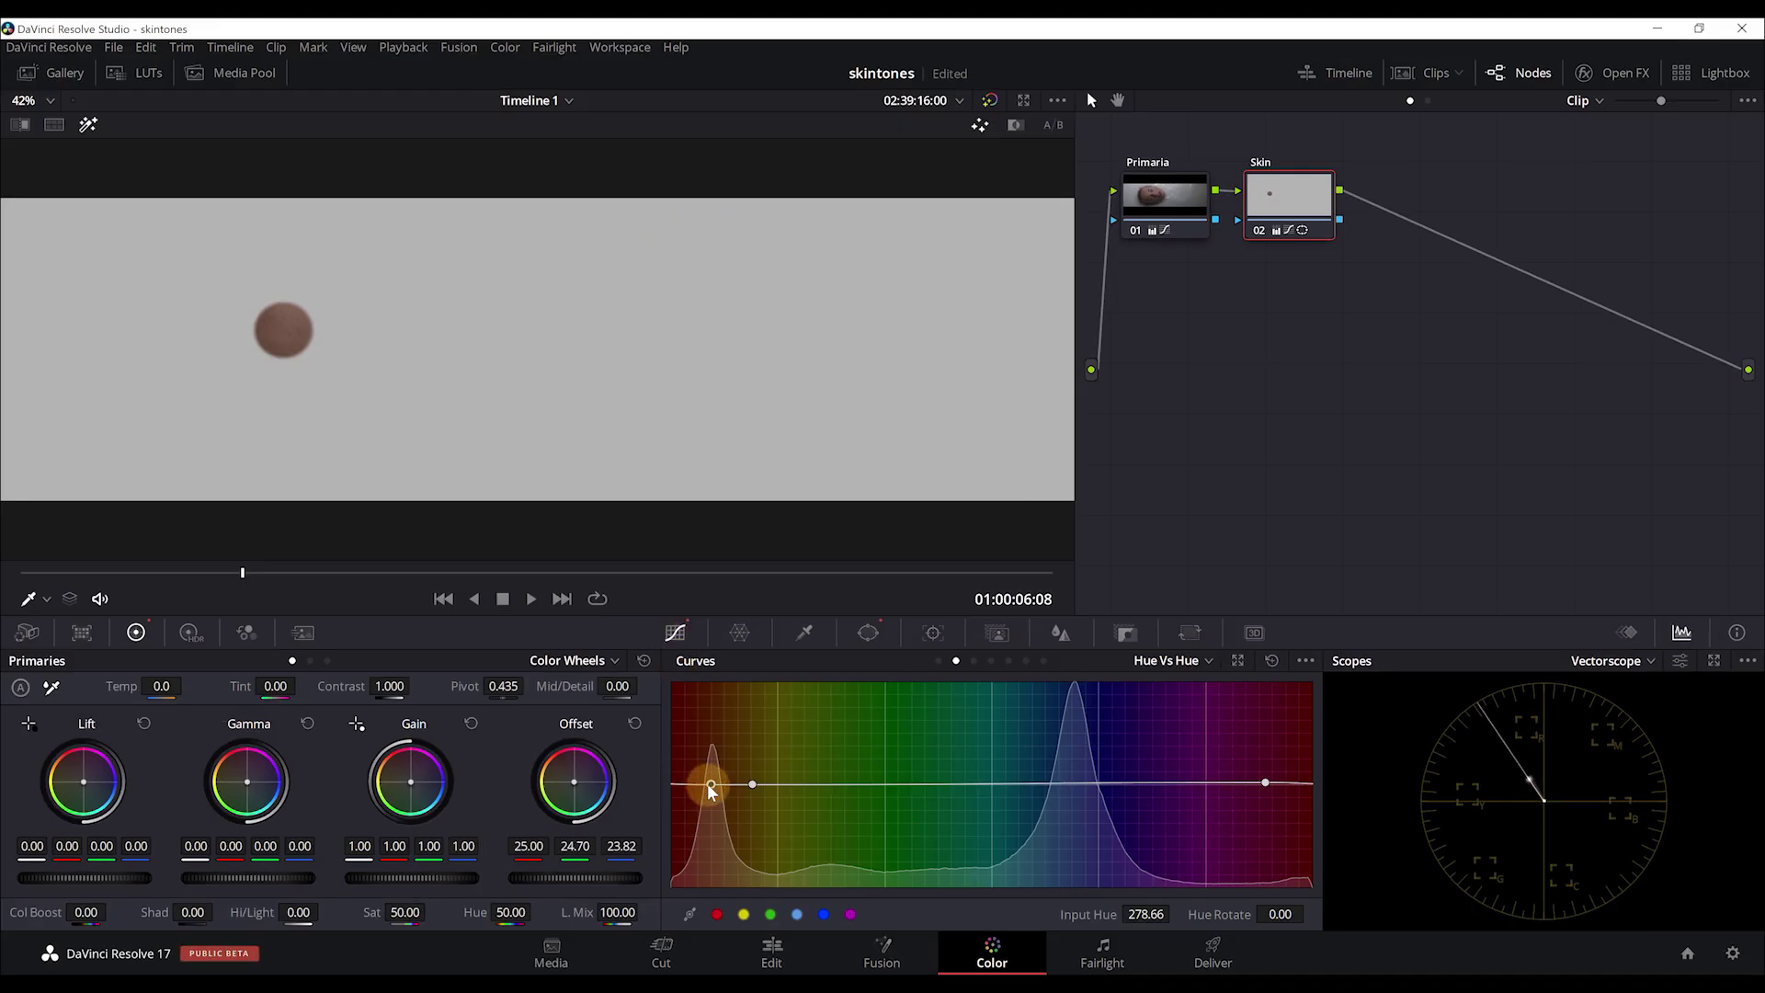
drag(707, 783, 697, 785)
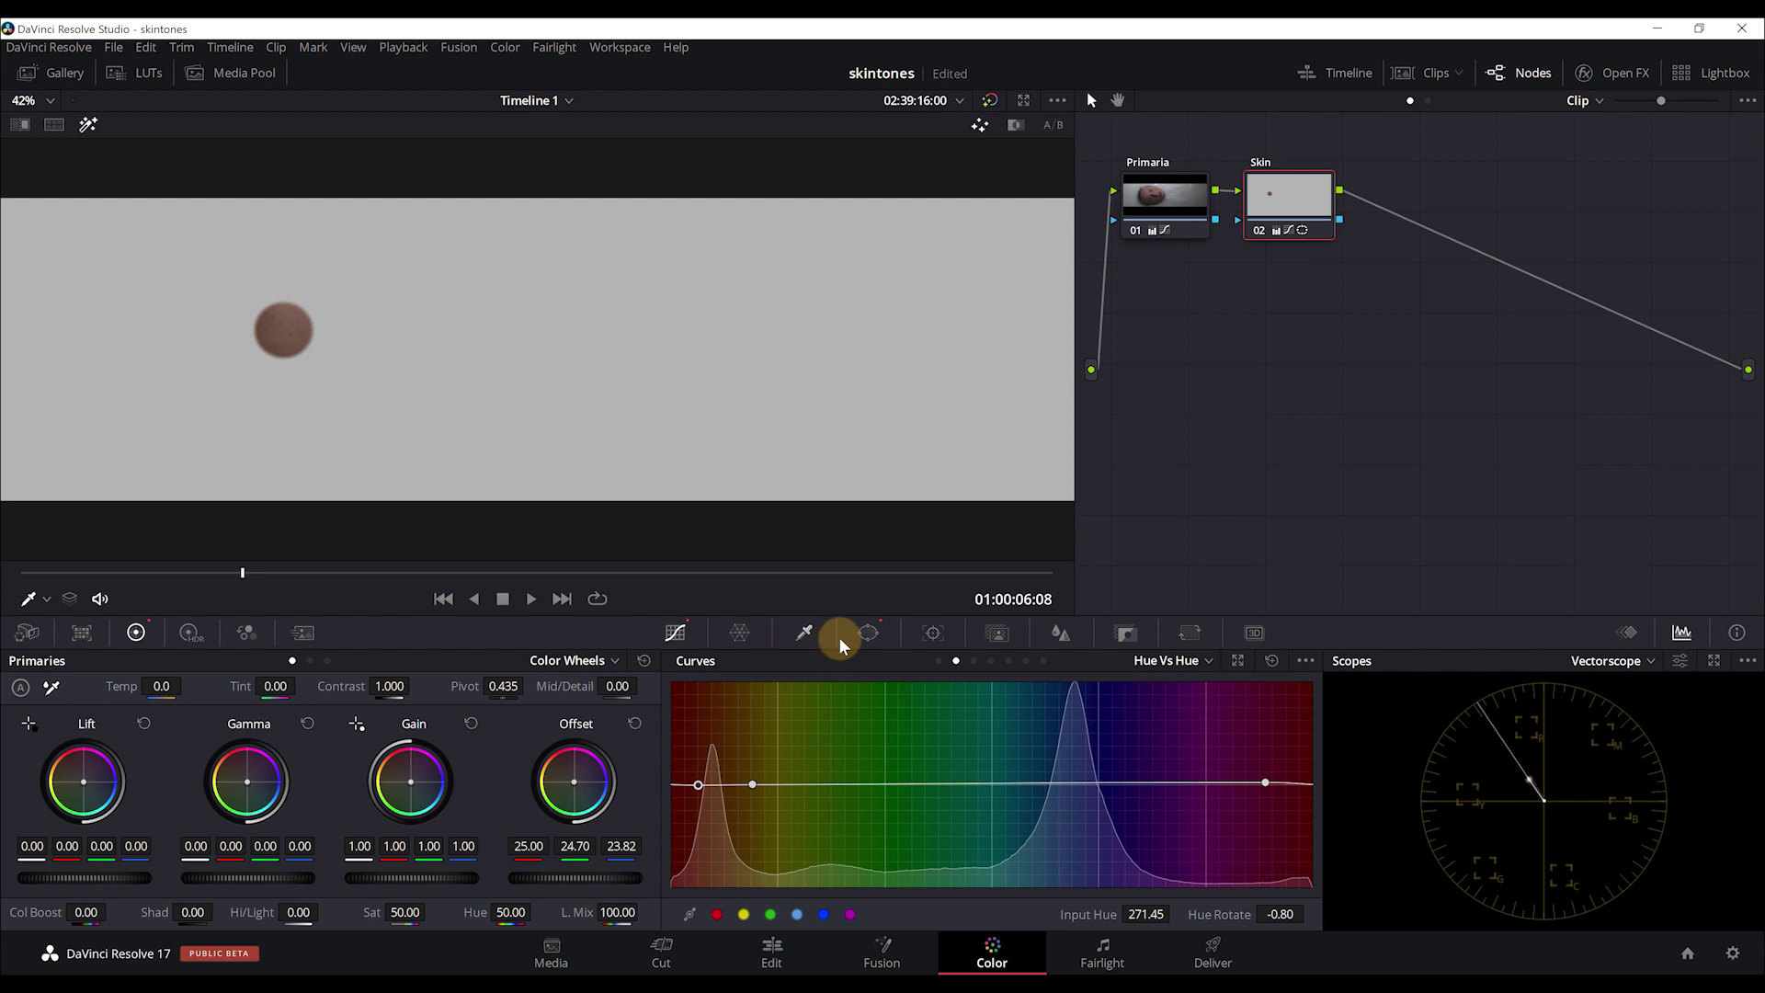
click(868, 633)
click(702, 777)
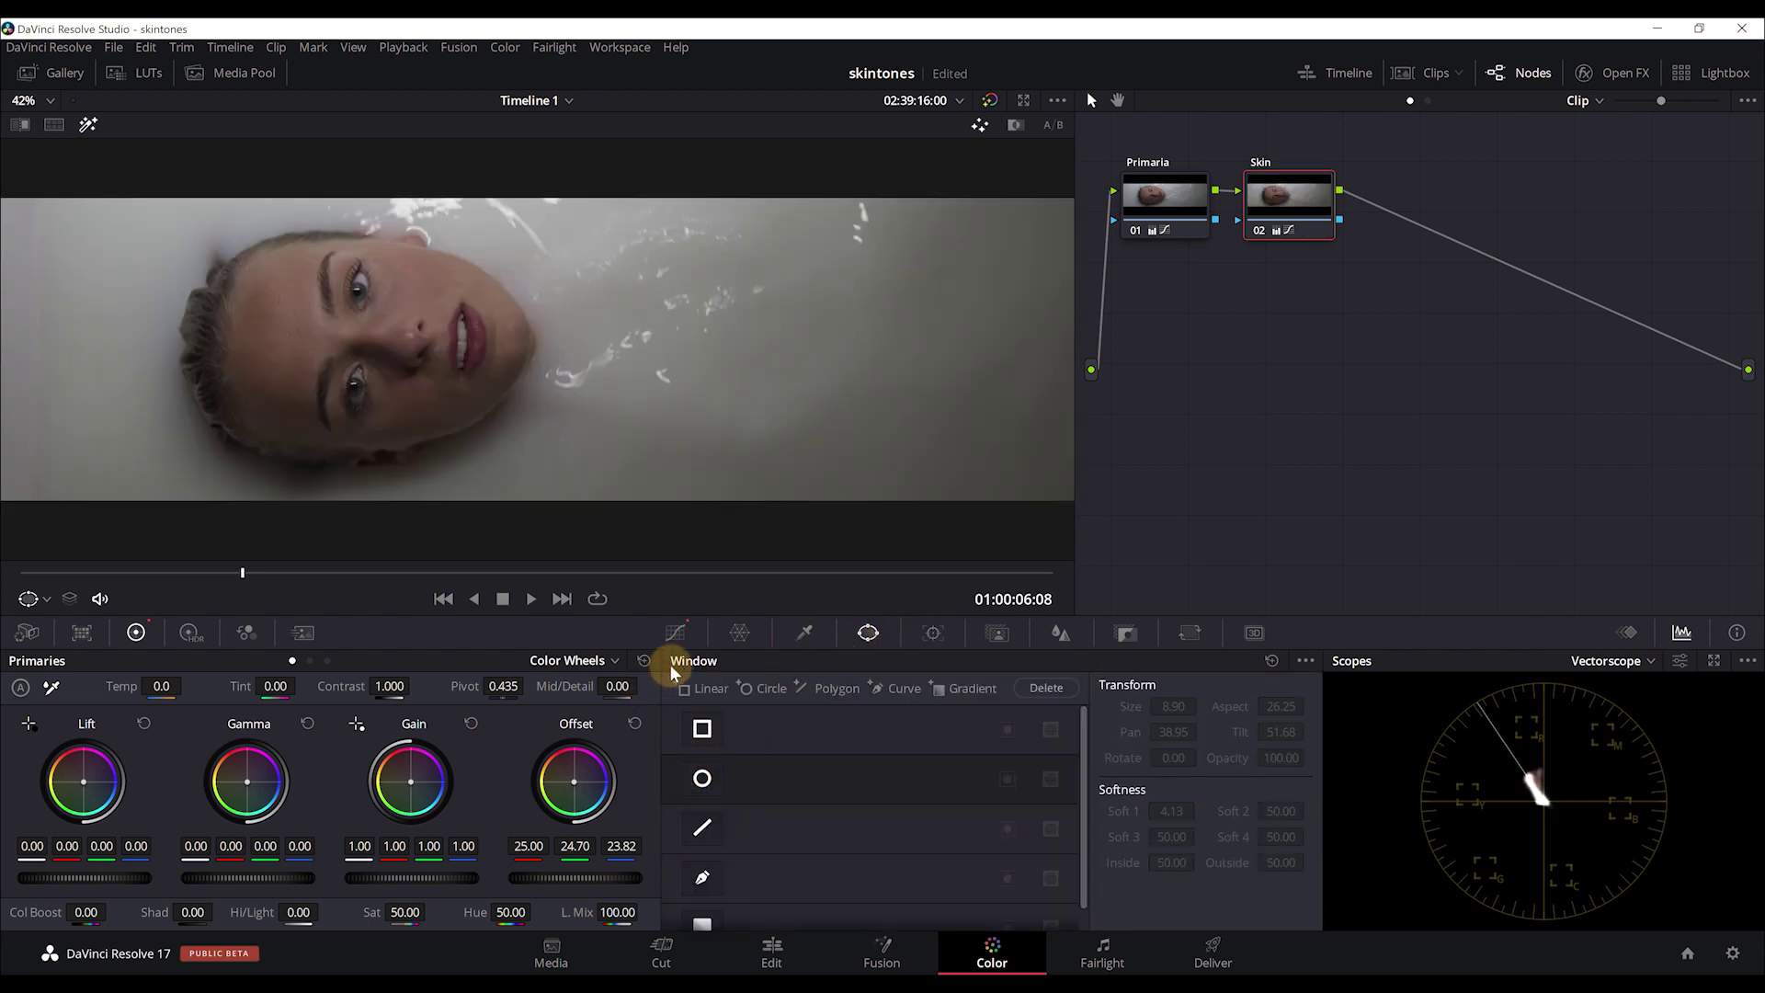
- On the Hue vs Sat curve, eyedrop the face's skin and raise its saturation to 1.10
click(675, 632)
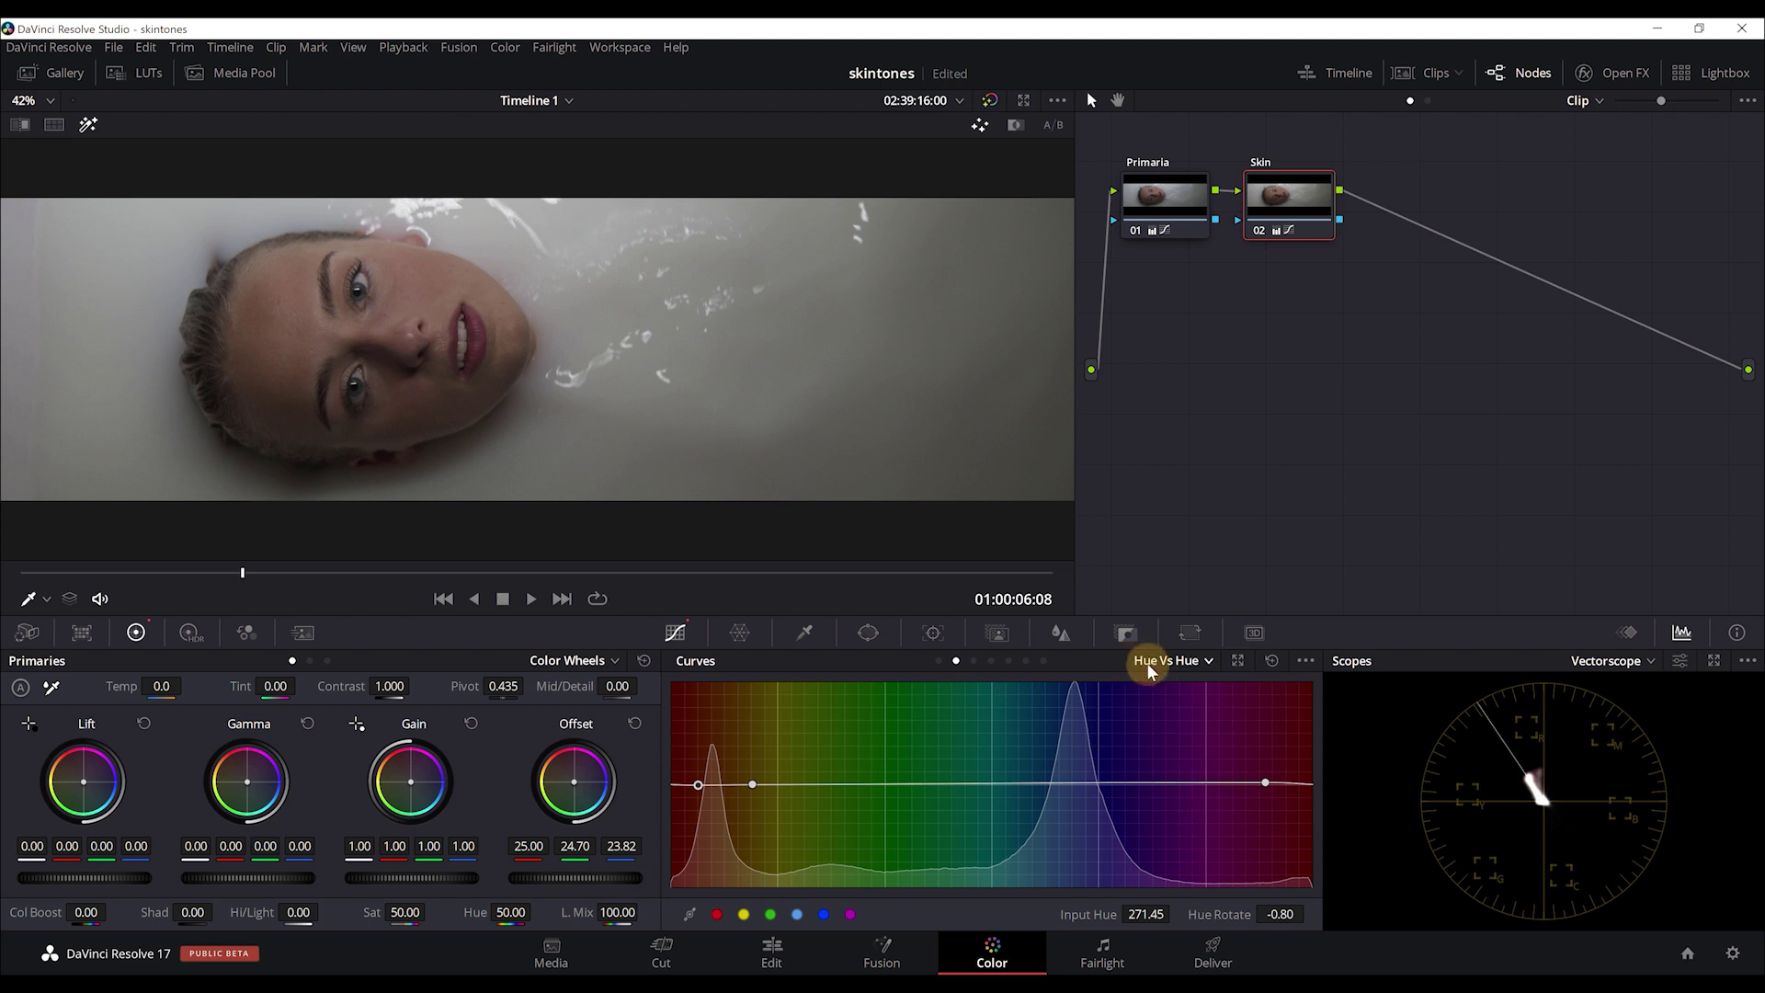
click(1208, 661)
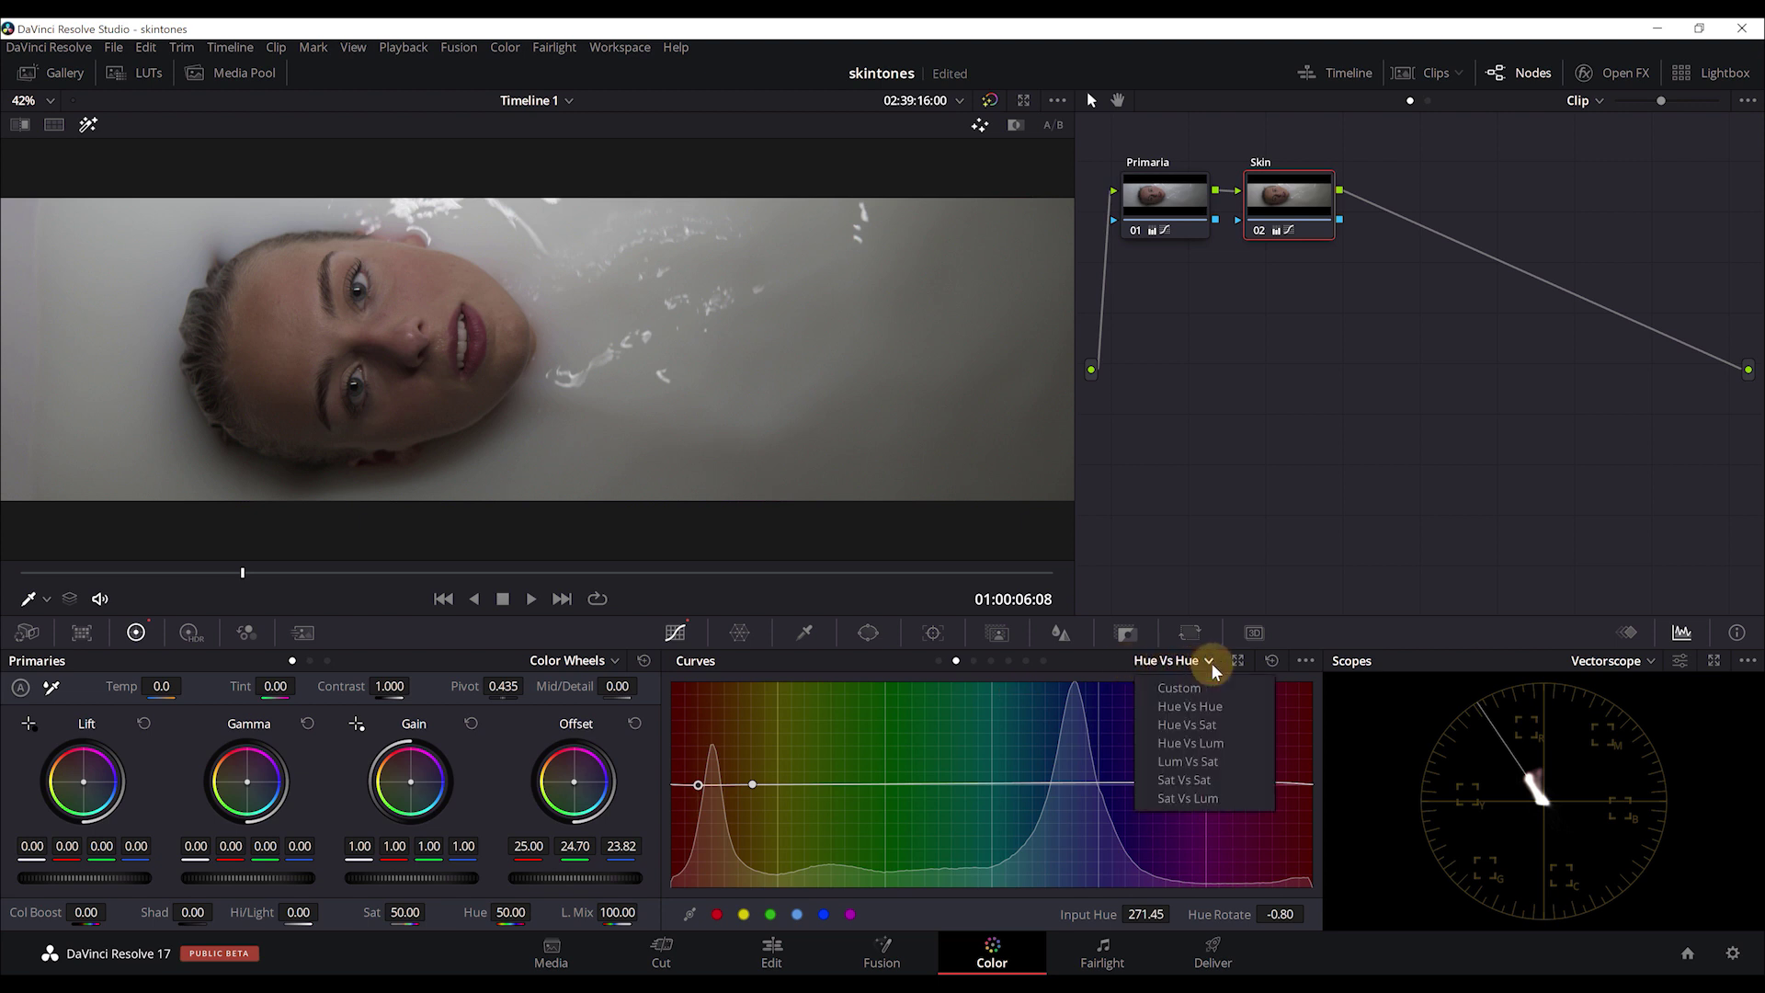
click(1206, 725)
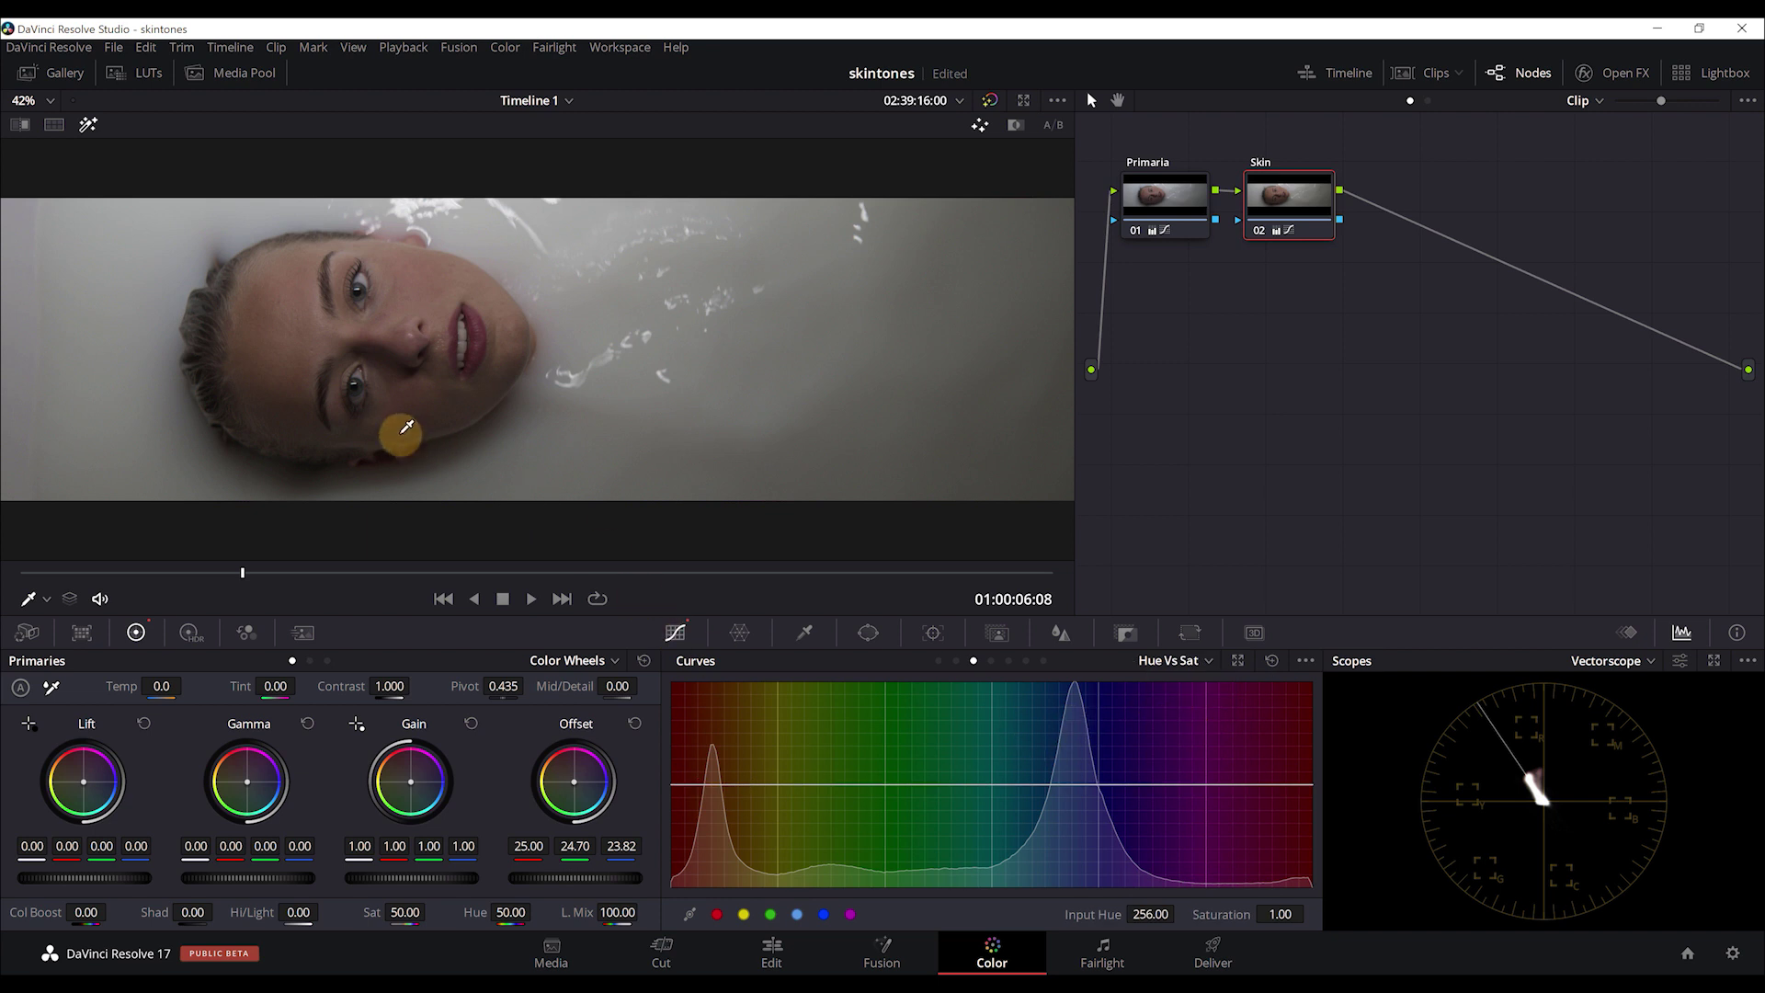
click(288, 315)
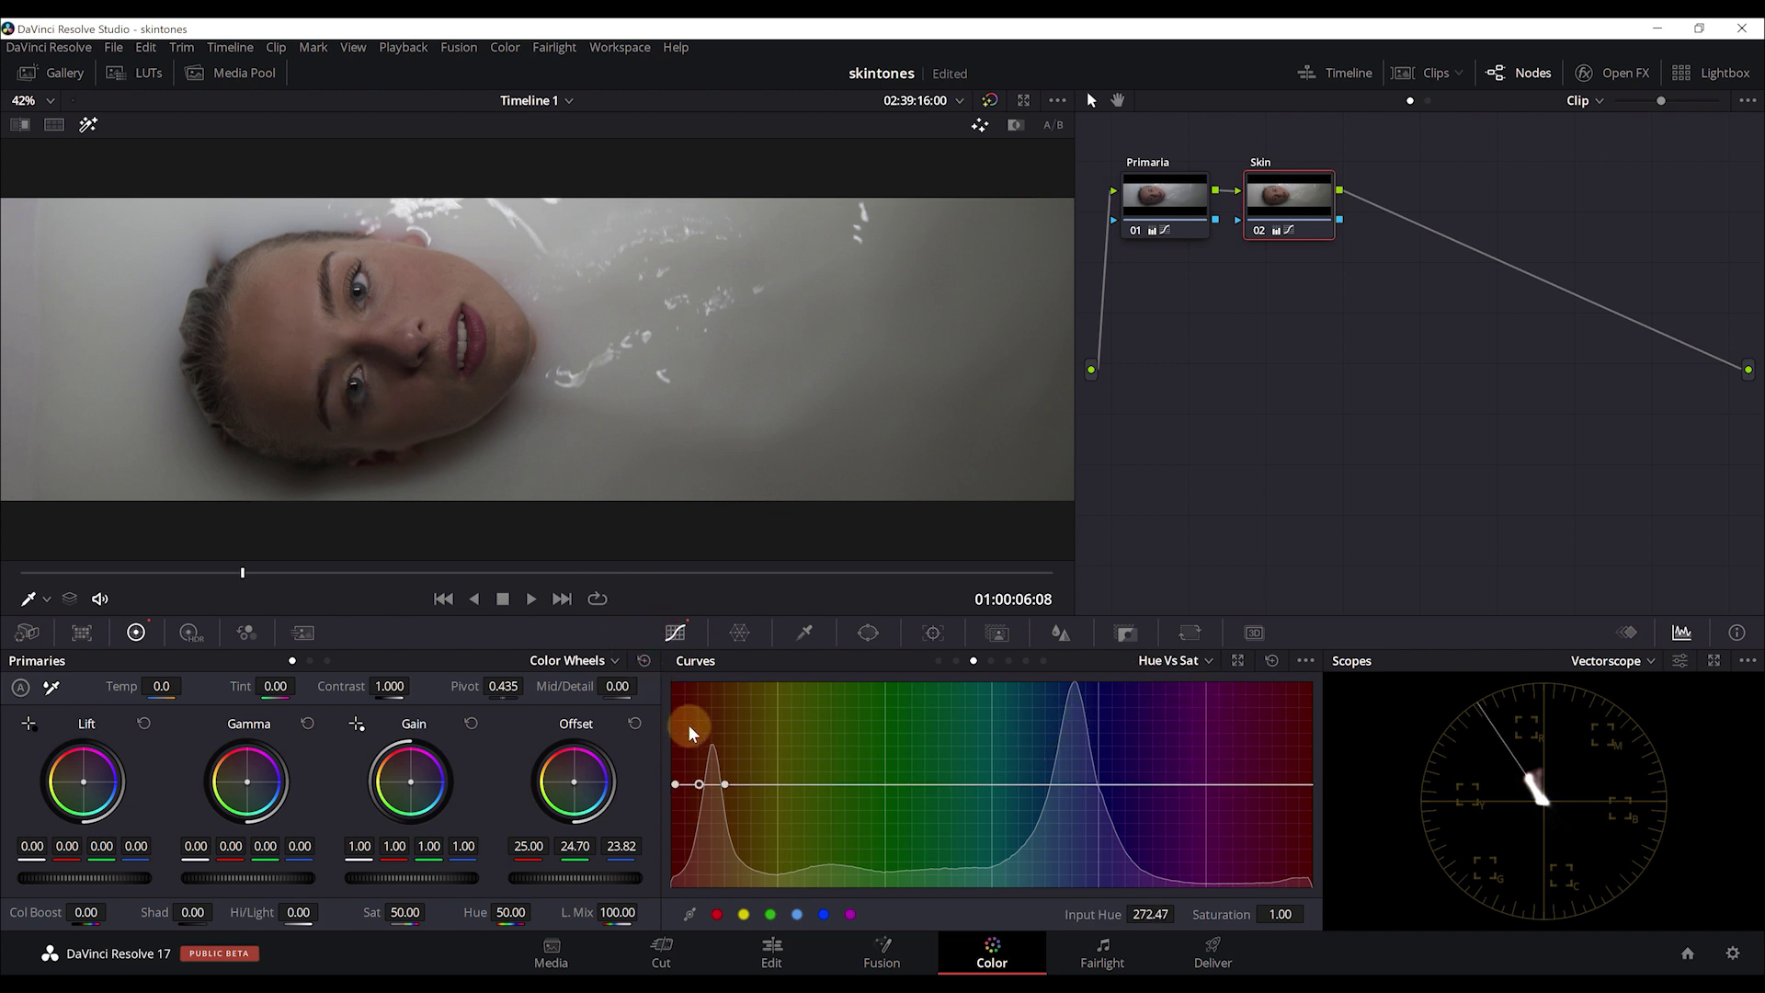
mouse_move(725, 784)
mouse_down()
mouse_move(742, 784)
mouse_move(660, 785)
mouse_move(815, 788)
mouse_up()
drag(695, 784, 697, 774)
- Switch to Hue vs Lum and eyedrop the forehead skin, widening the hue range
click(1172, 661)
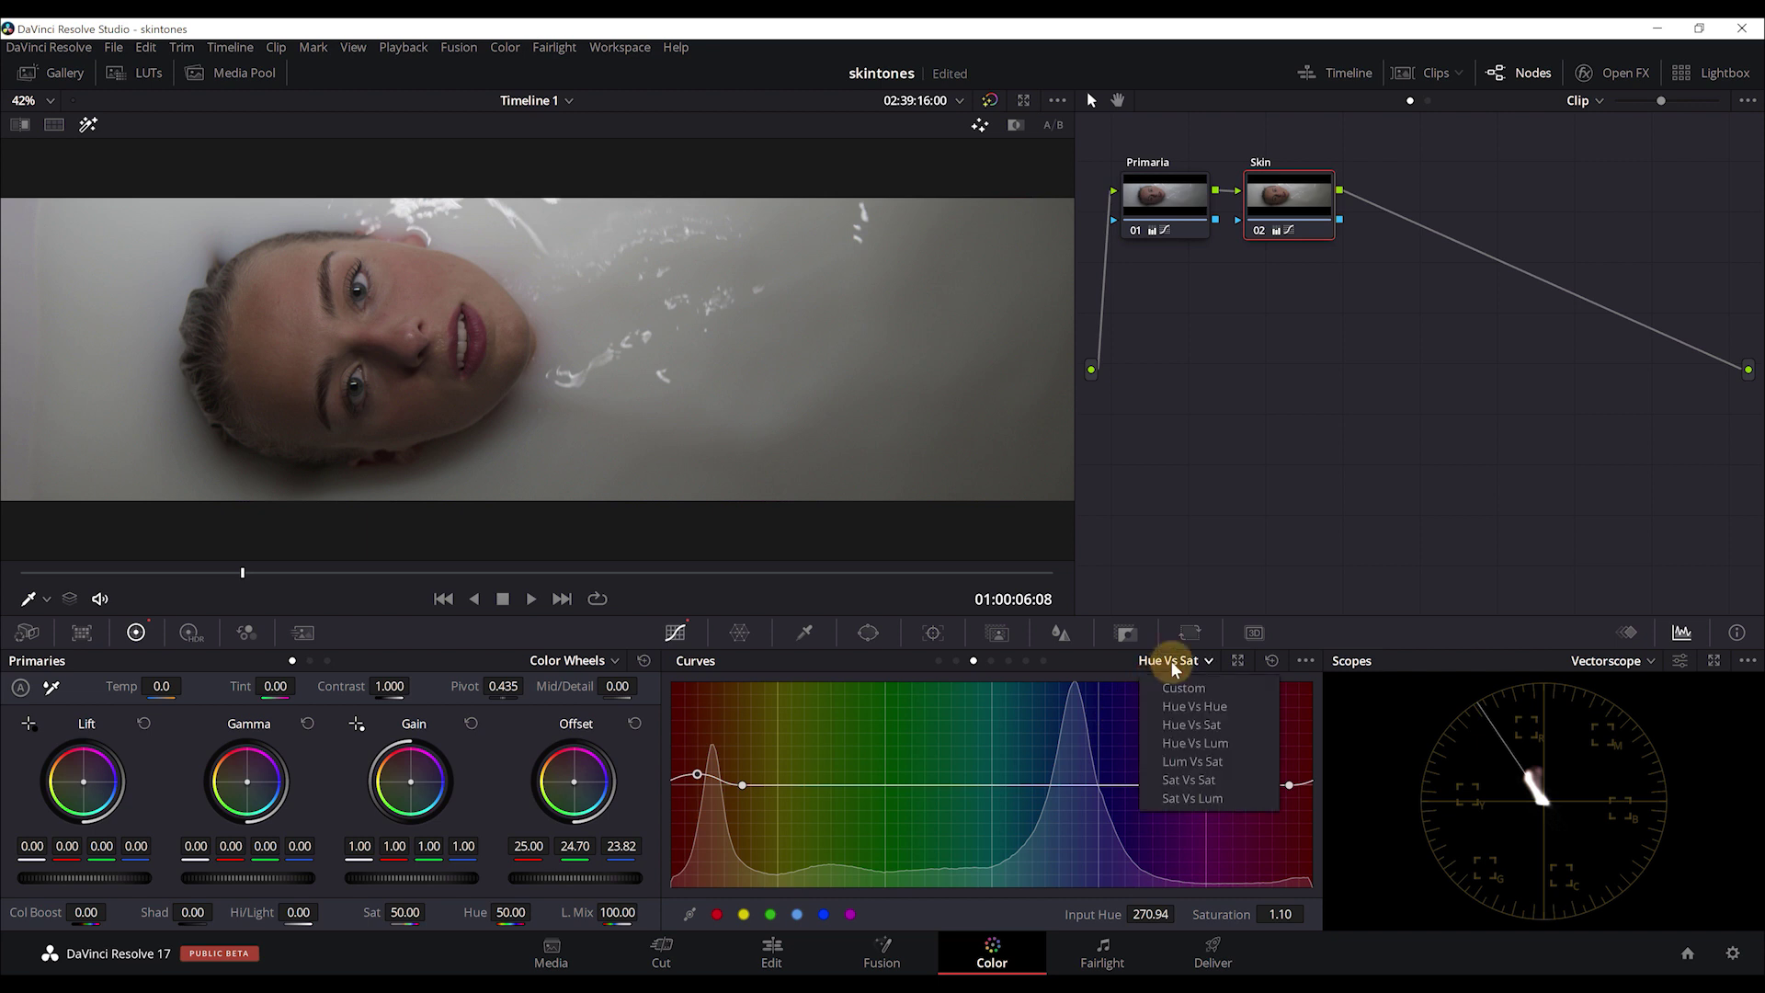
click(1196, 752)
click(290, 338)
drag(738, 784, 754, 785)
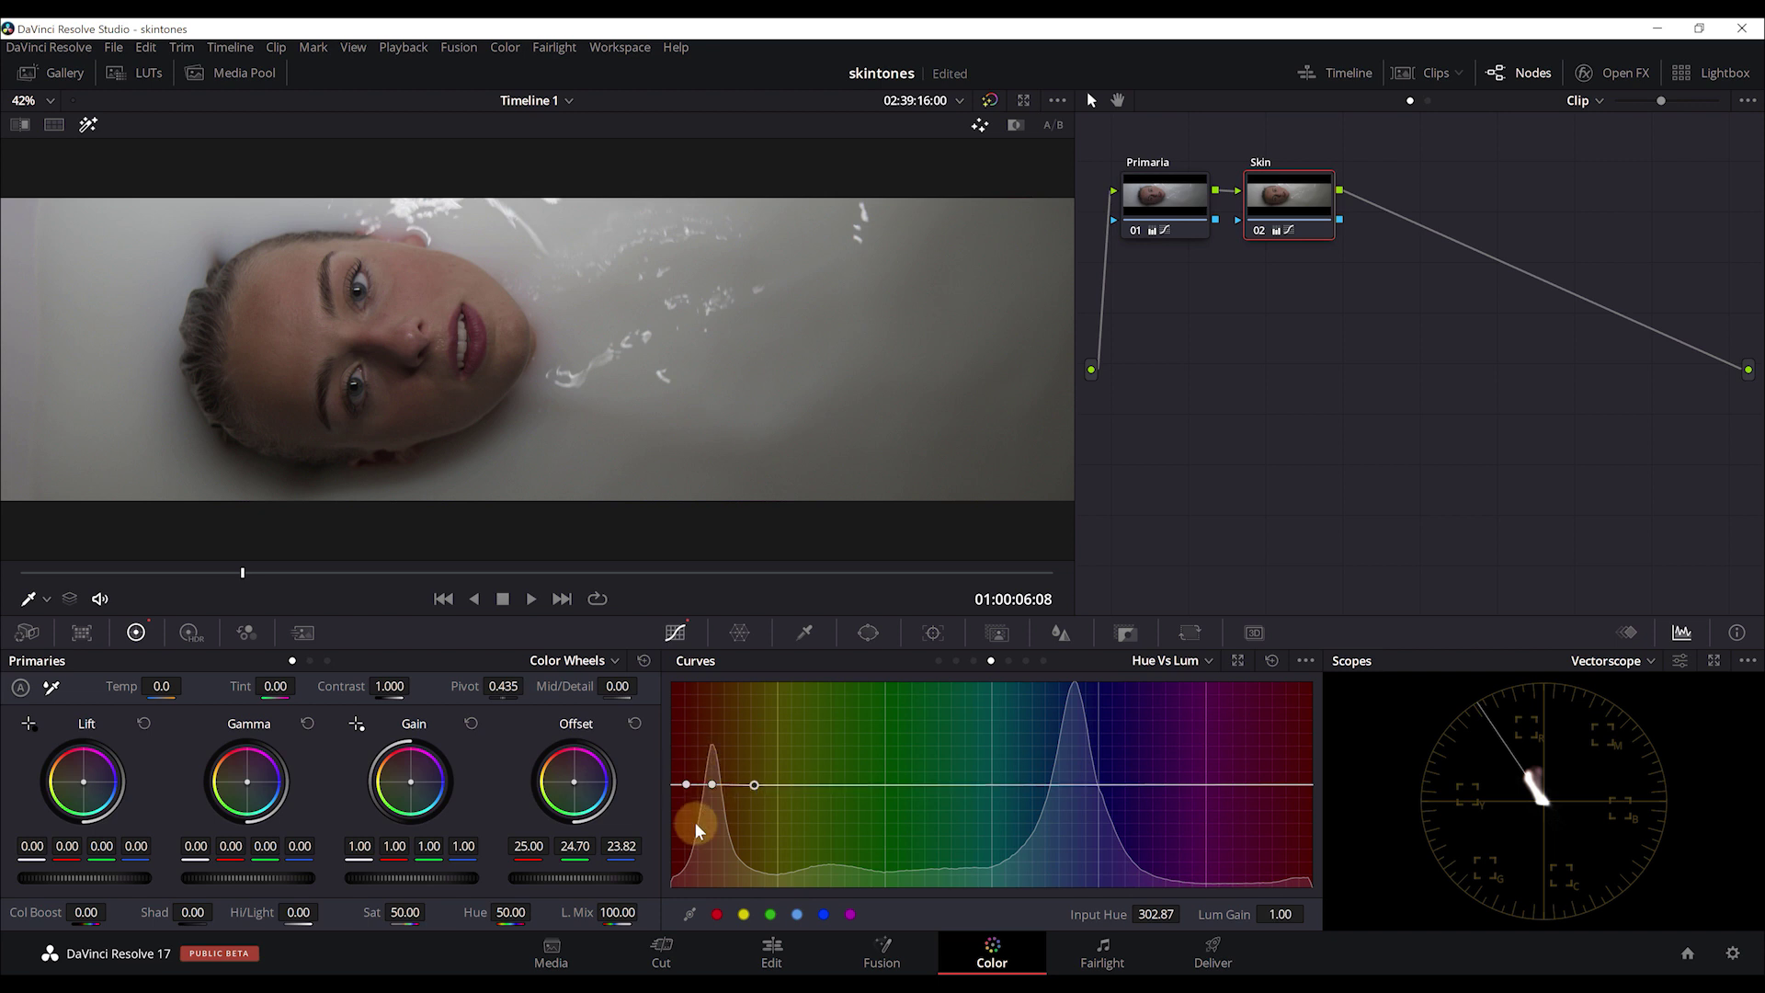
- Widen the skin range on Hue vs Lum and lift the skin point to Lum Gain 1.12
drag(688, 784, 651, 785)
drag(707, 772, 711, 773)
click(1258, 233)
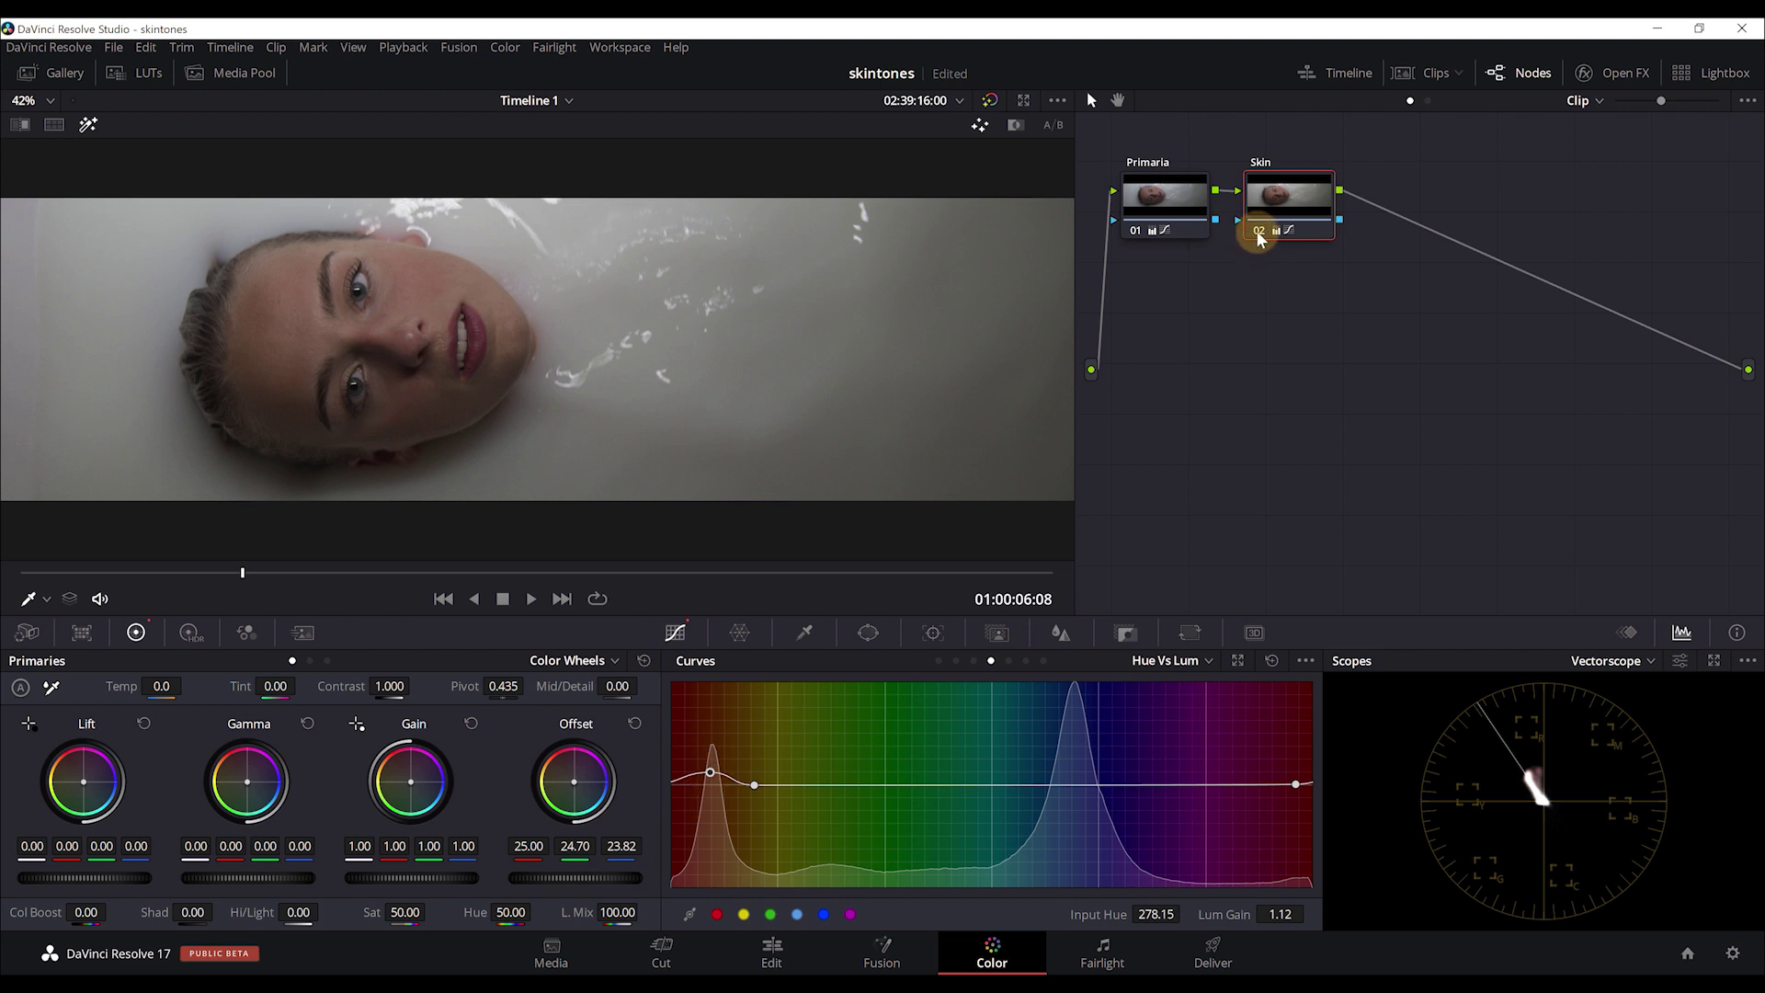
- Toggle the Skin node off and on twice to compare, then enable Highlight preview
click(1258, 231)
click(1260, 234)
click(1257, 234)
click(1257, 234)
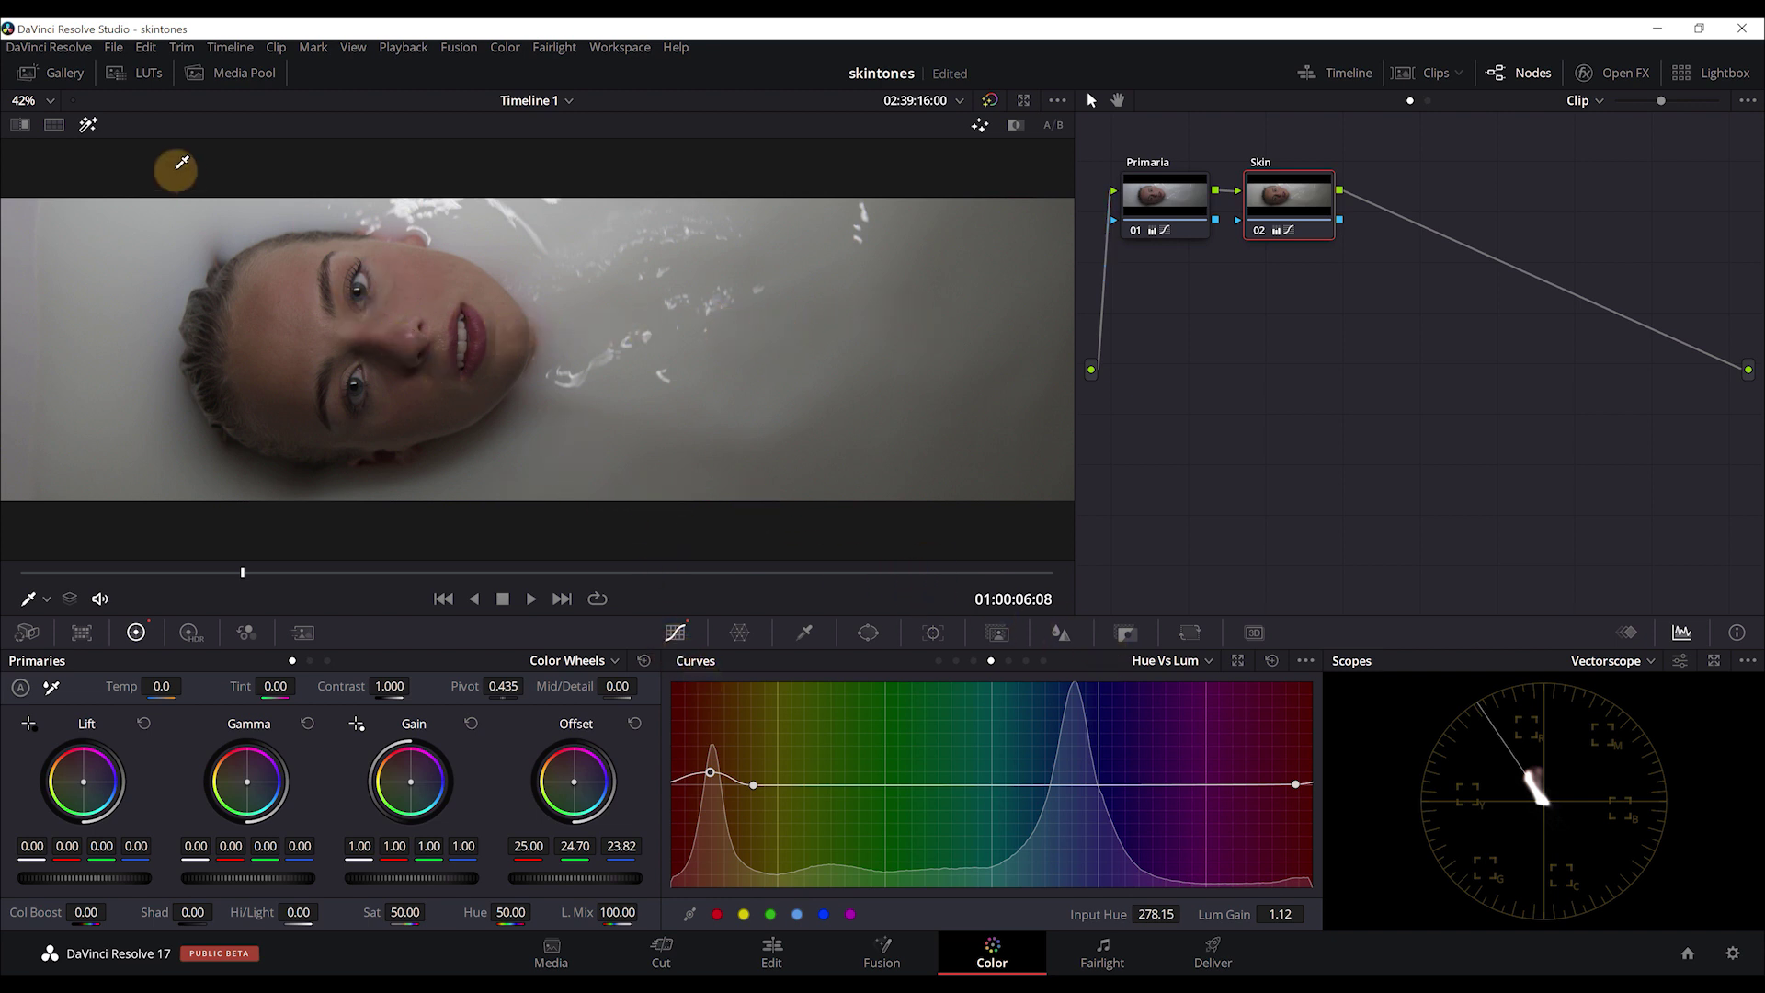
click(89, 126)
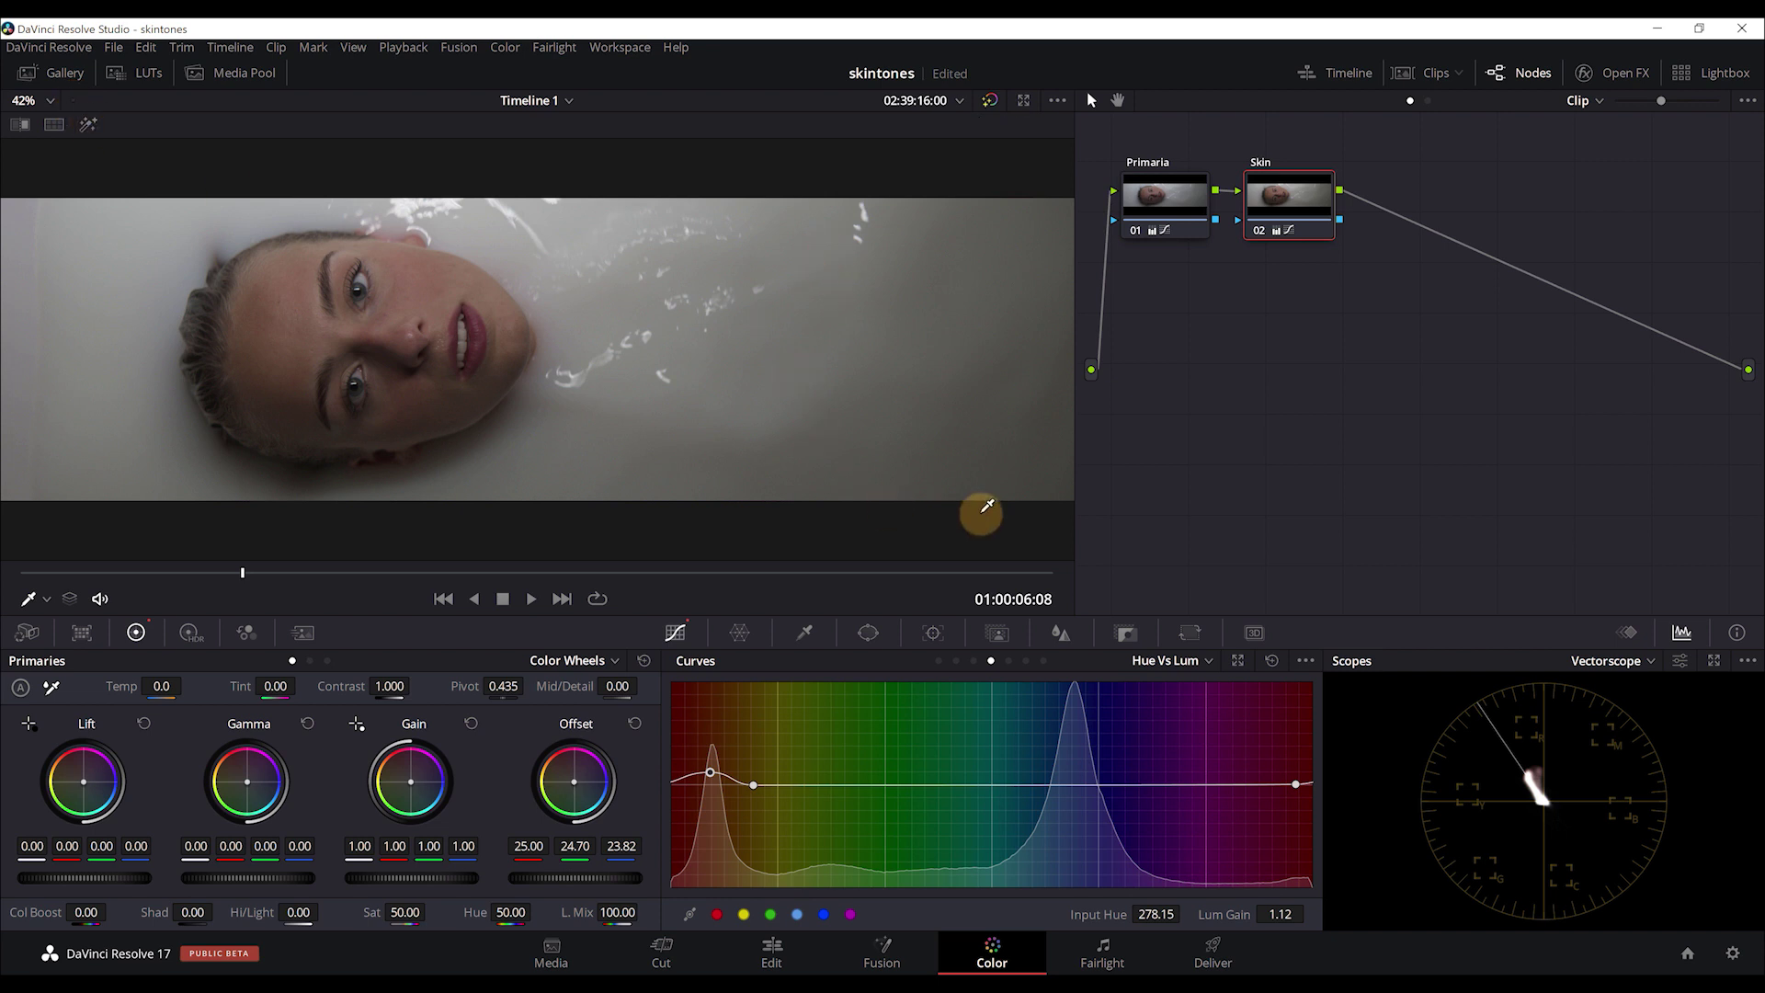
click(867, 683)
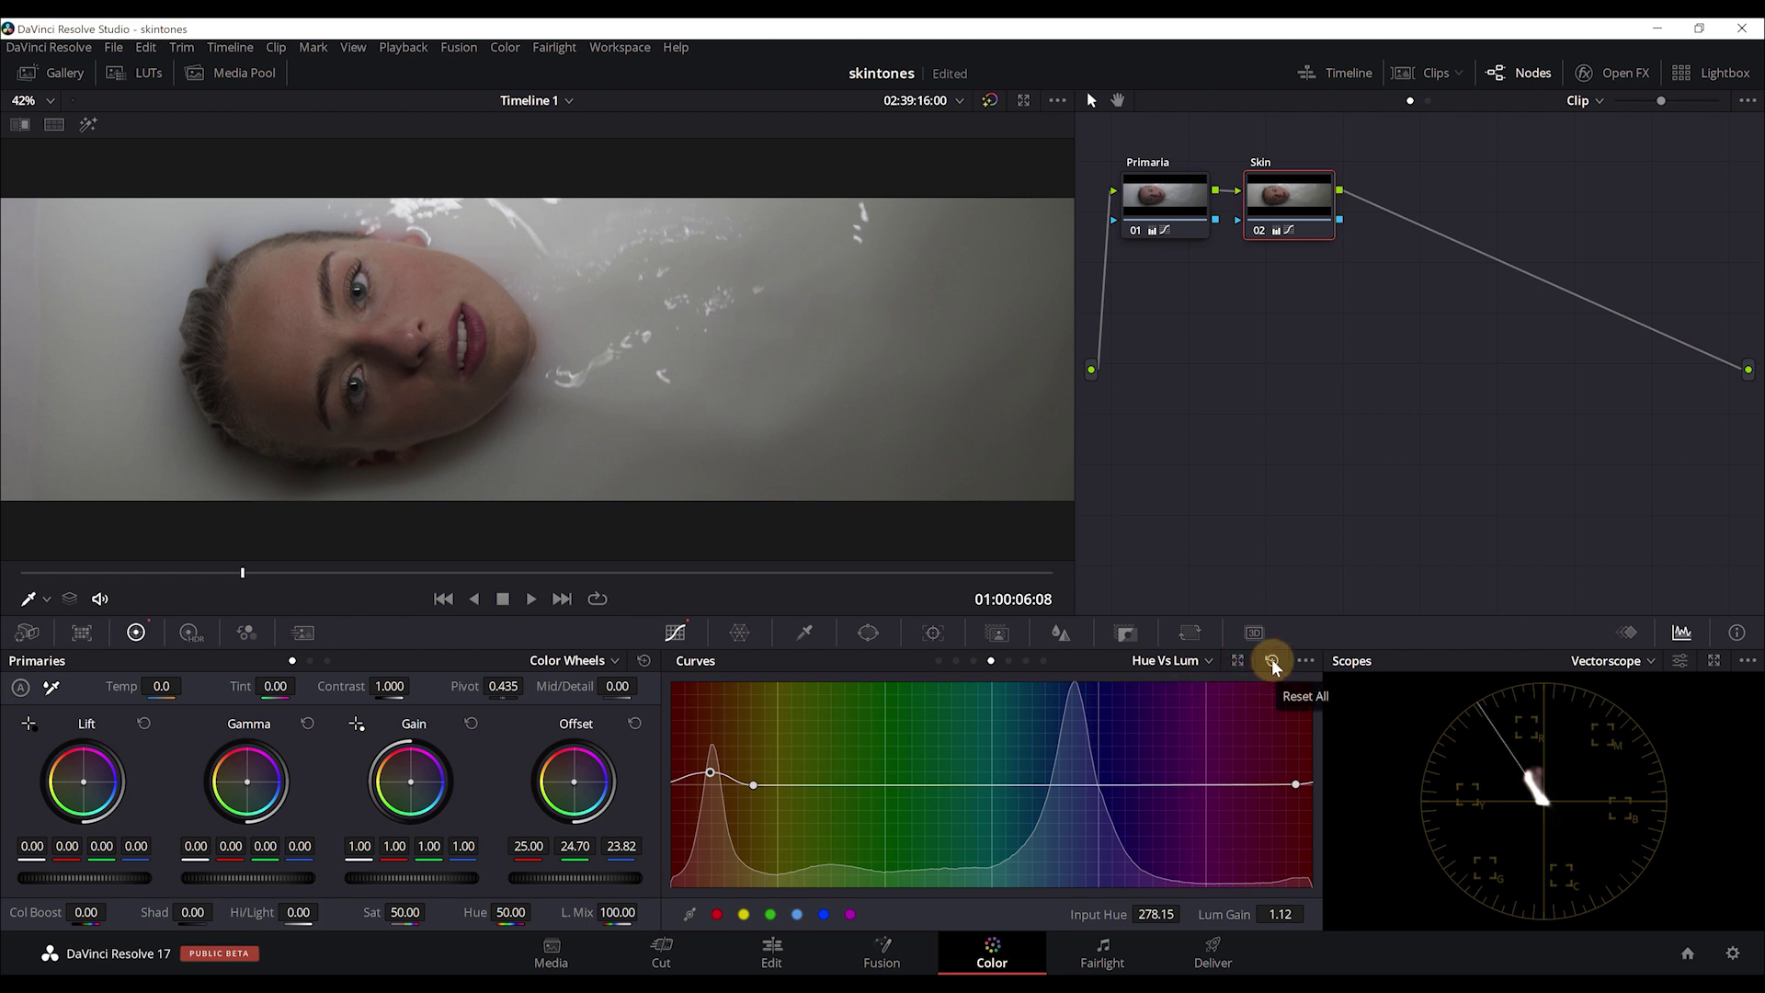
- Reset the Skin node's grade and key the face's skin with an HSL qualifier (Hue 36.0, width 50.4), viewed in Highlight
right_click(1287, 204)
click(1287, 204)
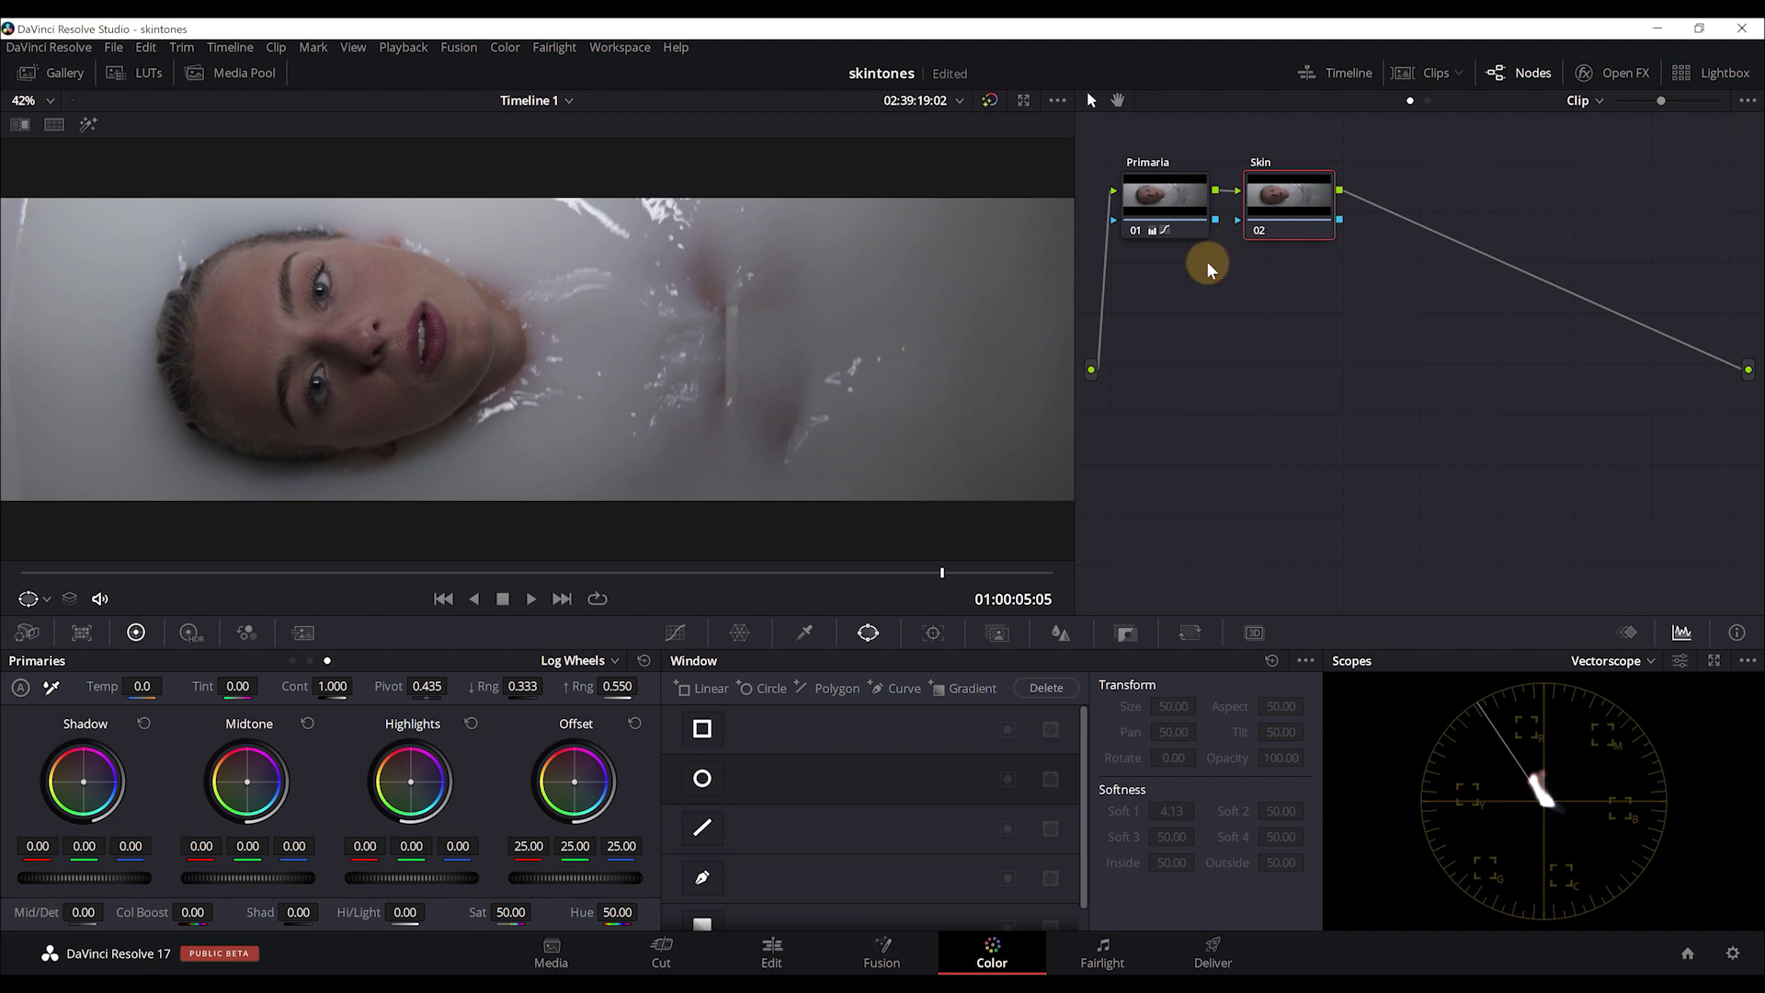
click(802, 632)
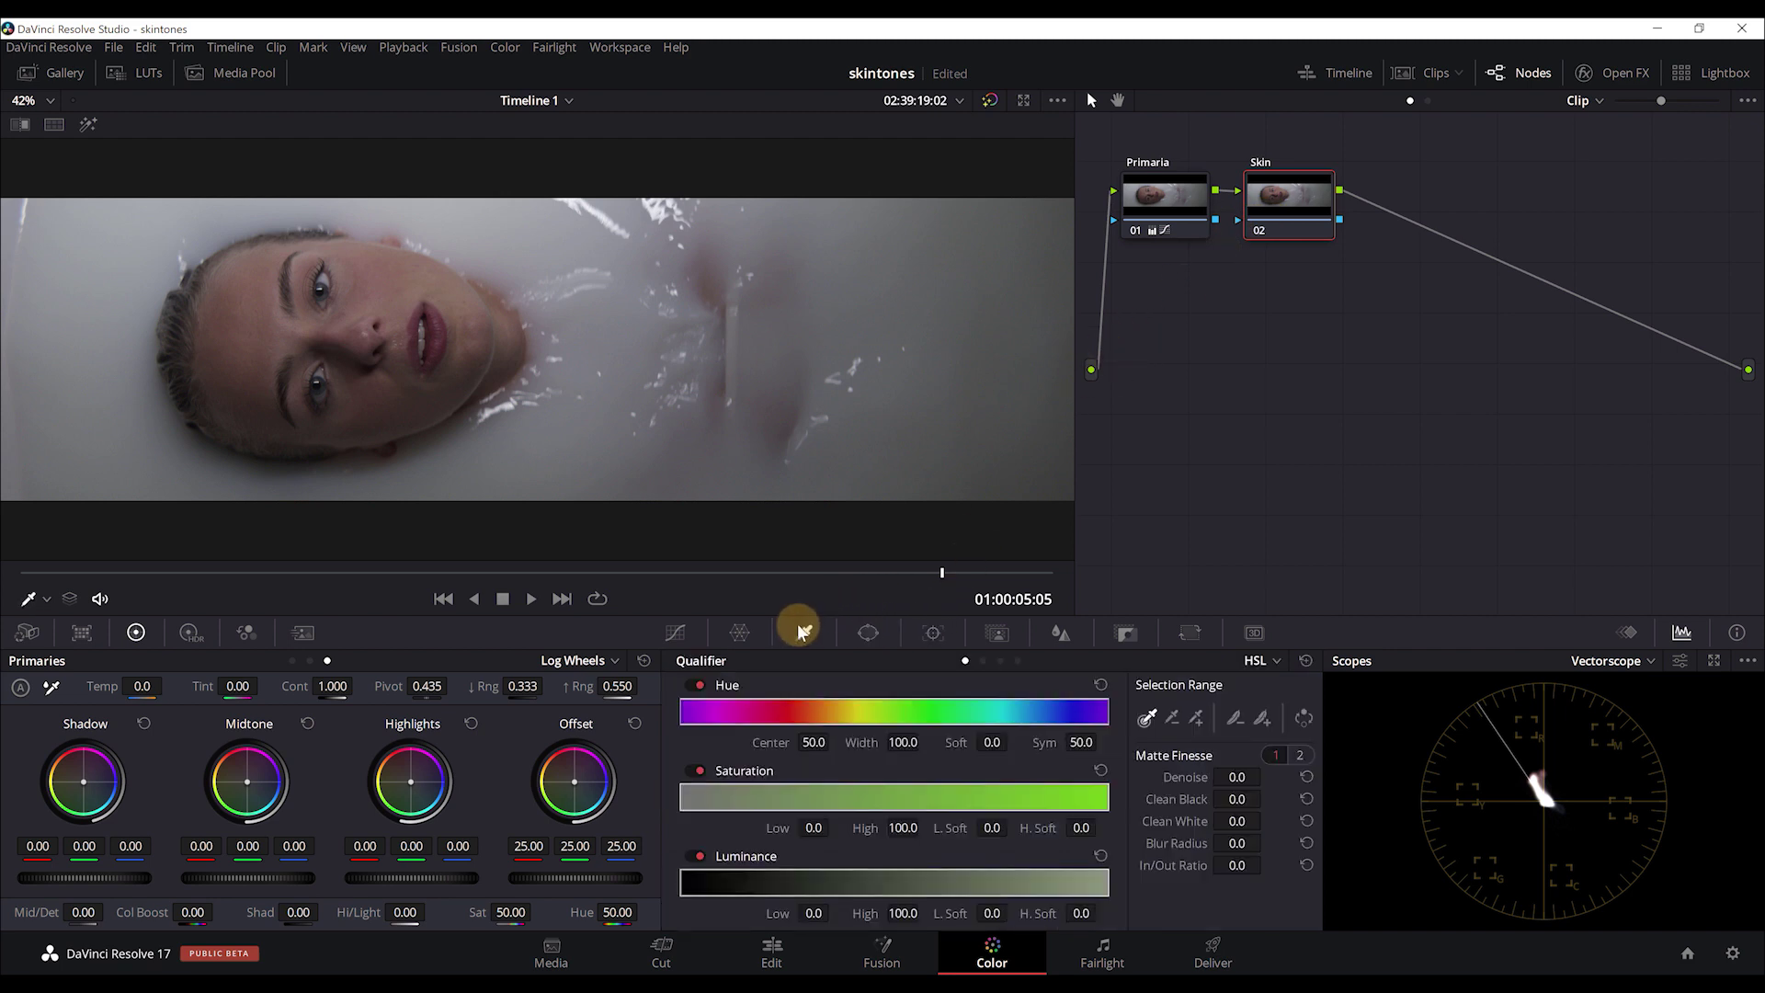
click(250, 315)
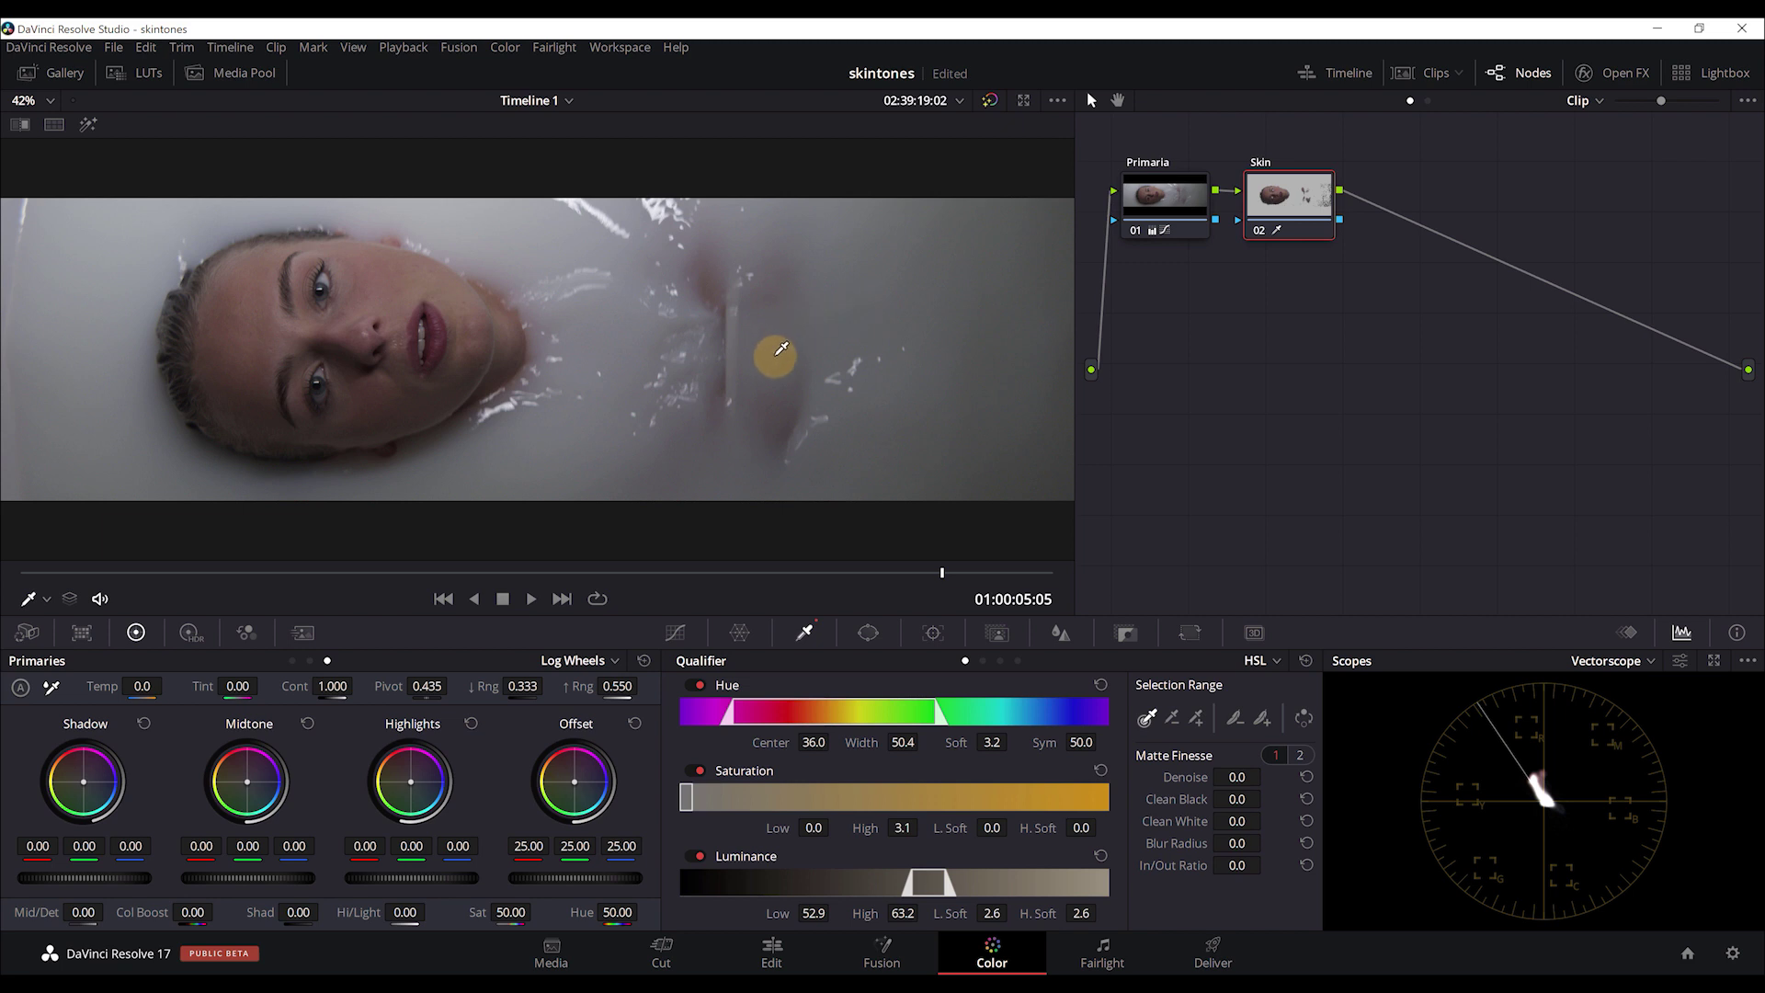
click(88, 124)
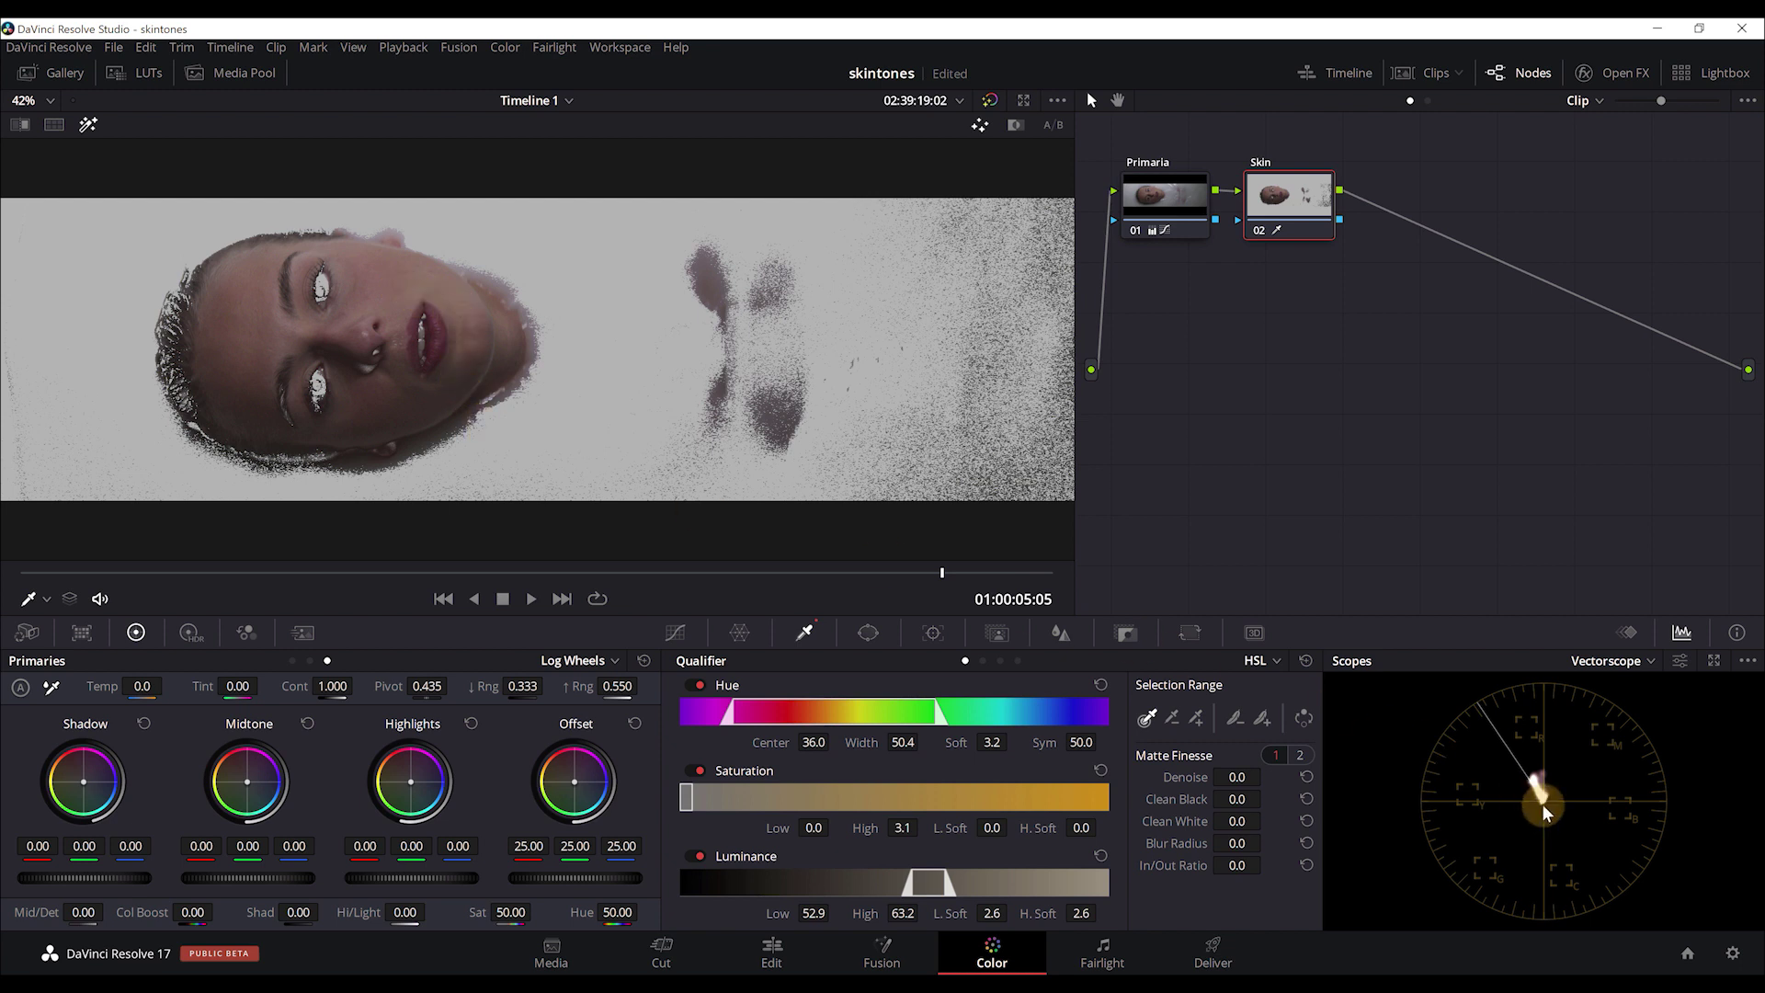
click(868, 632)
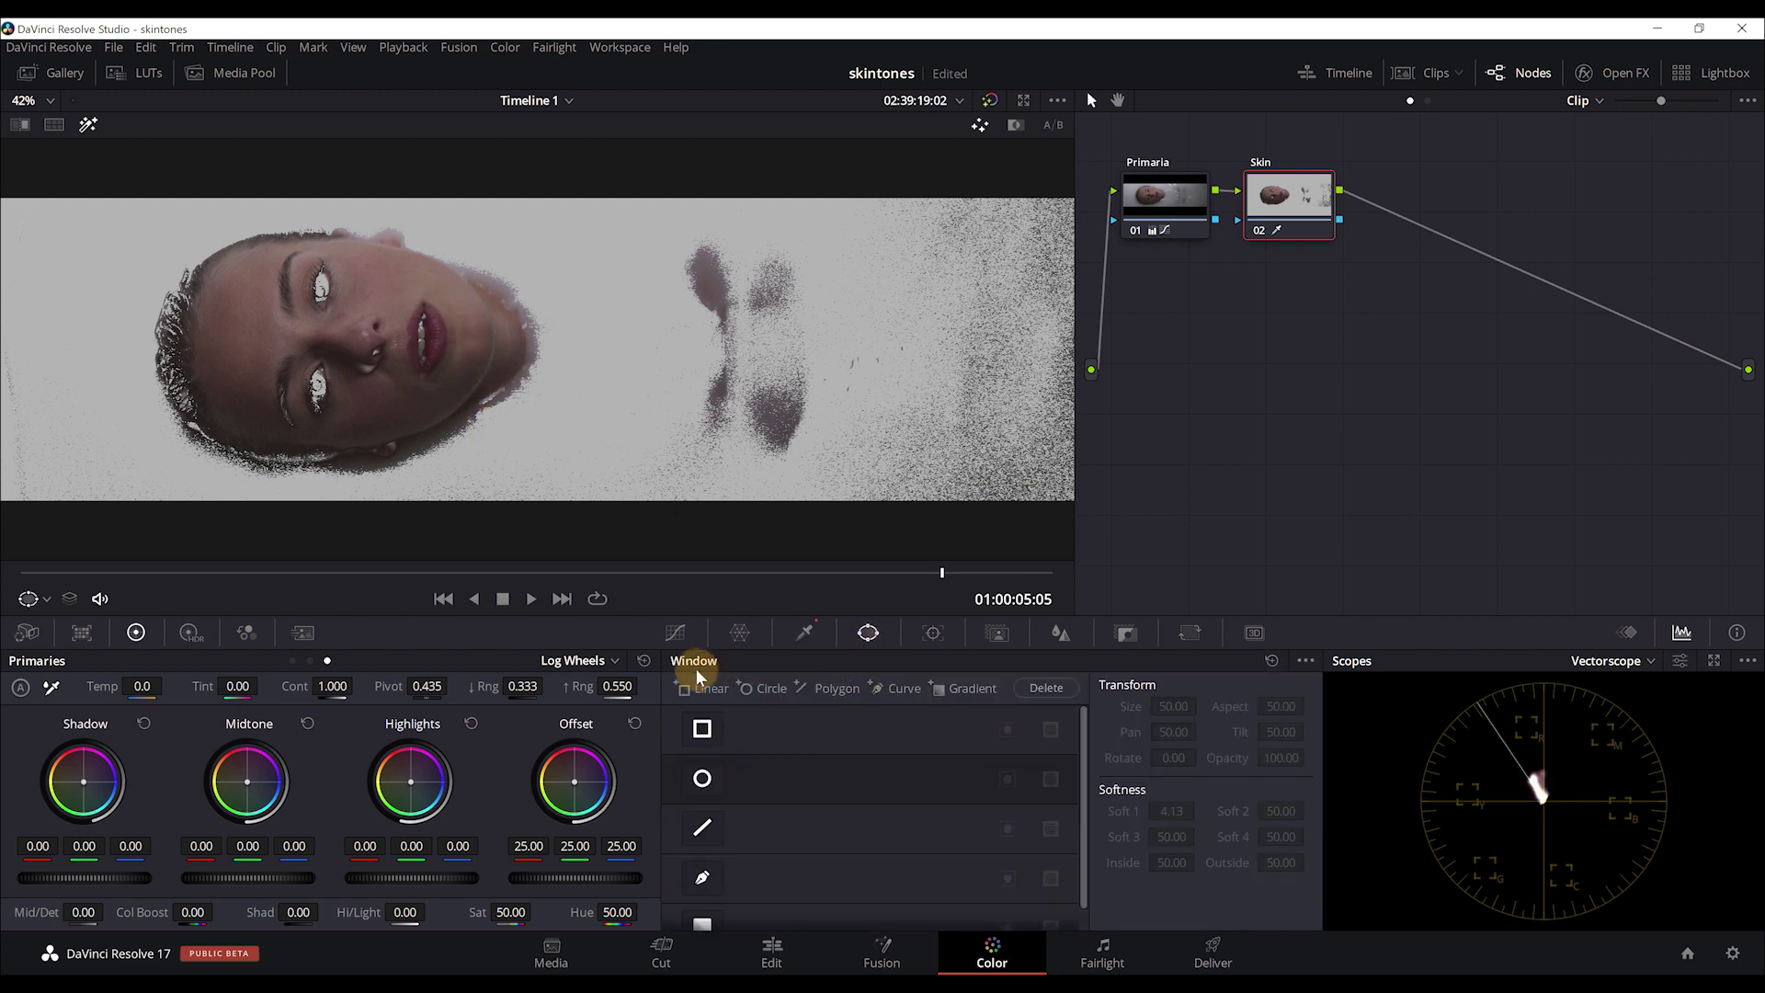
- Warm the skin with a slight Offset shift inside a narrow forehead Linear window, then turn off Highlight and delete the window
click(687, 689)
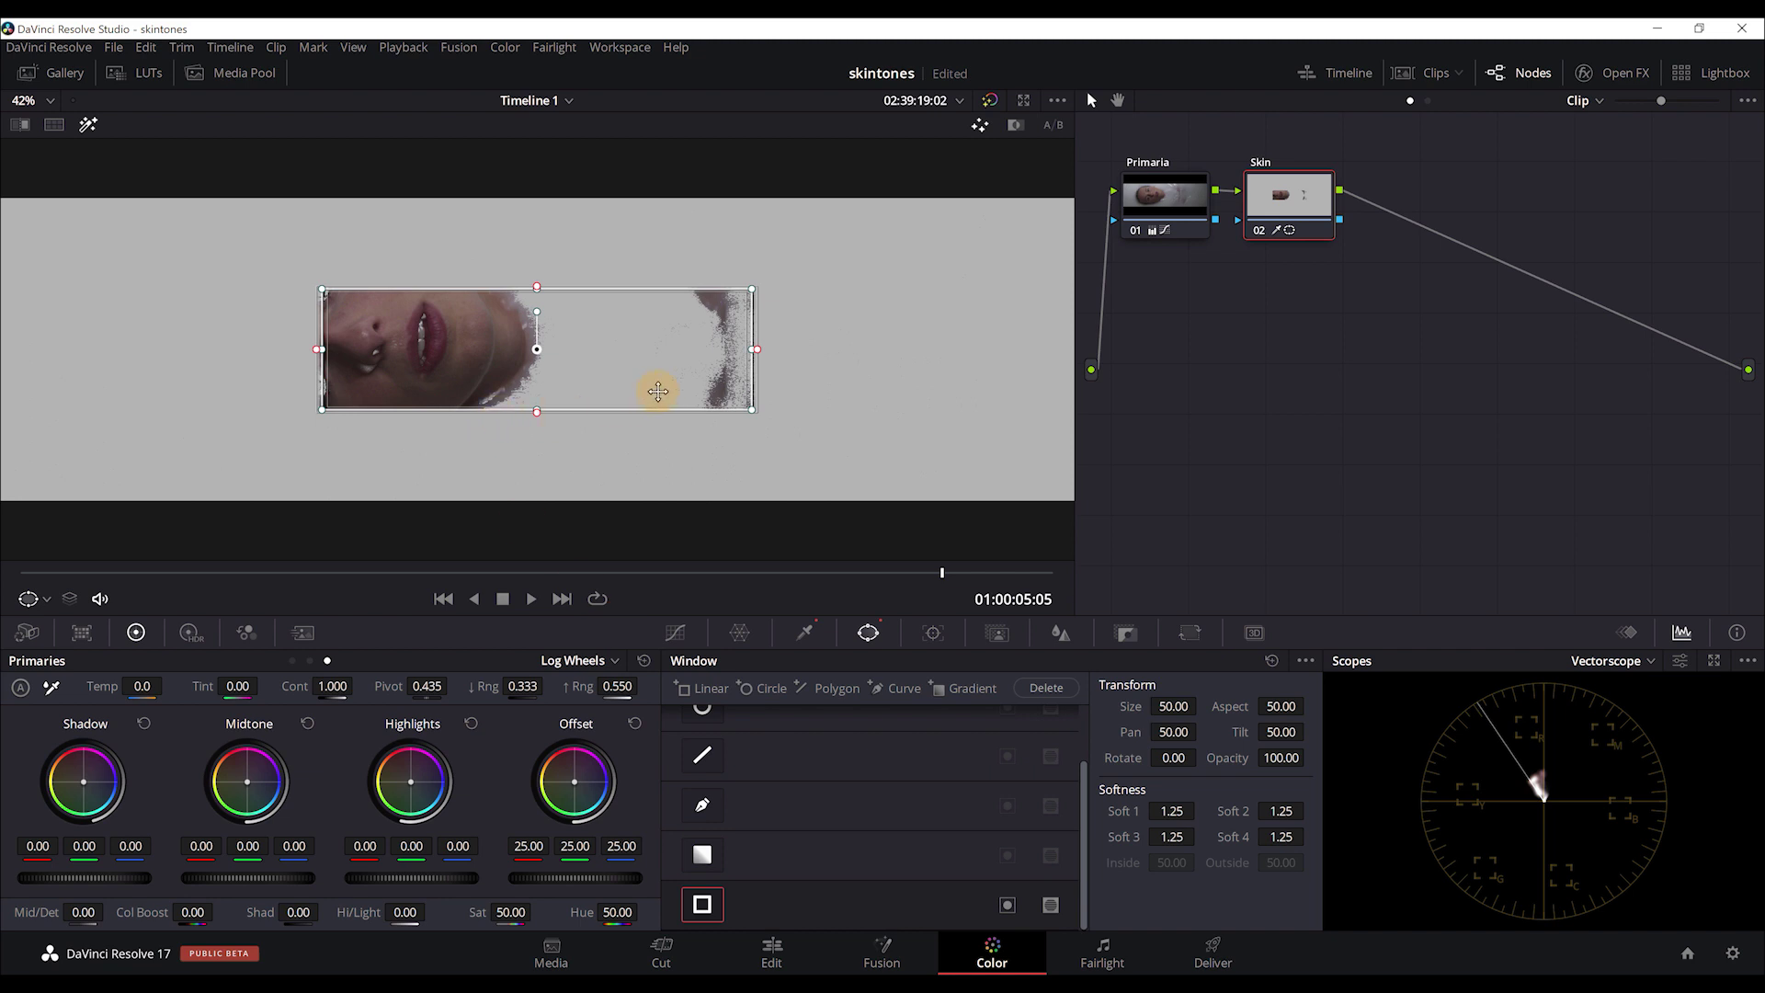
drag(756, 350, 275, 329)
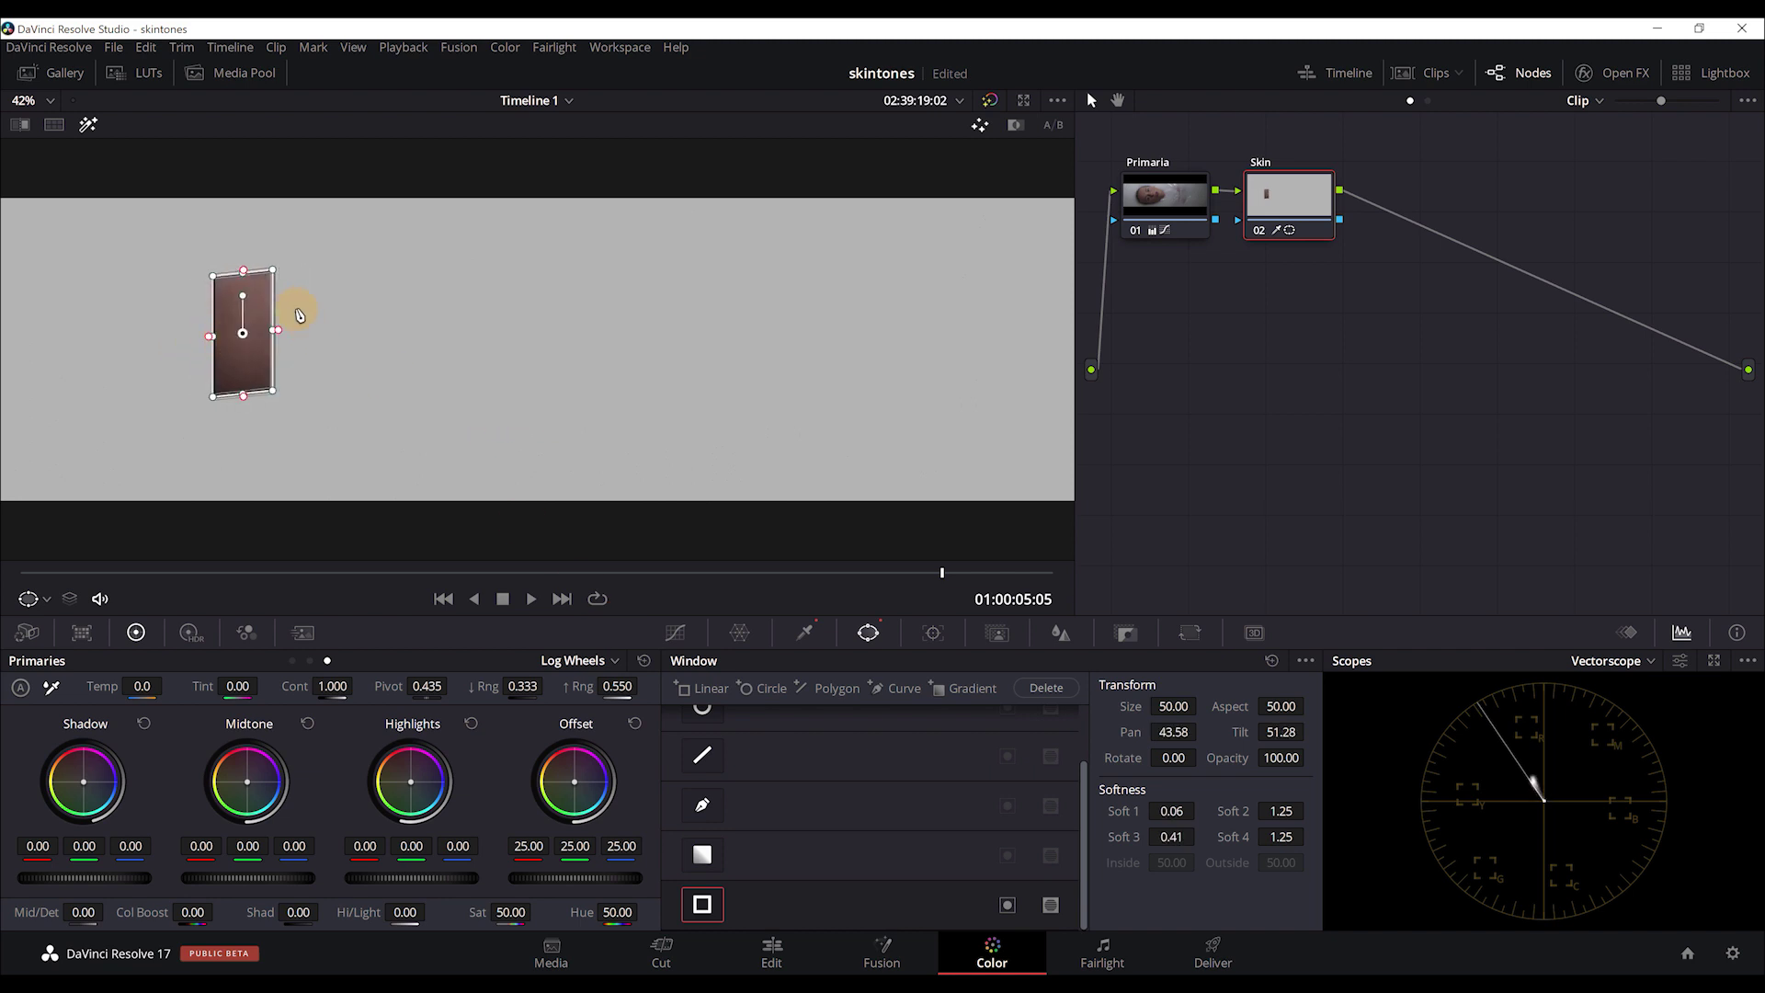
drag(214, 279, 218, 276)
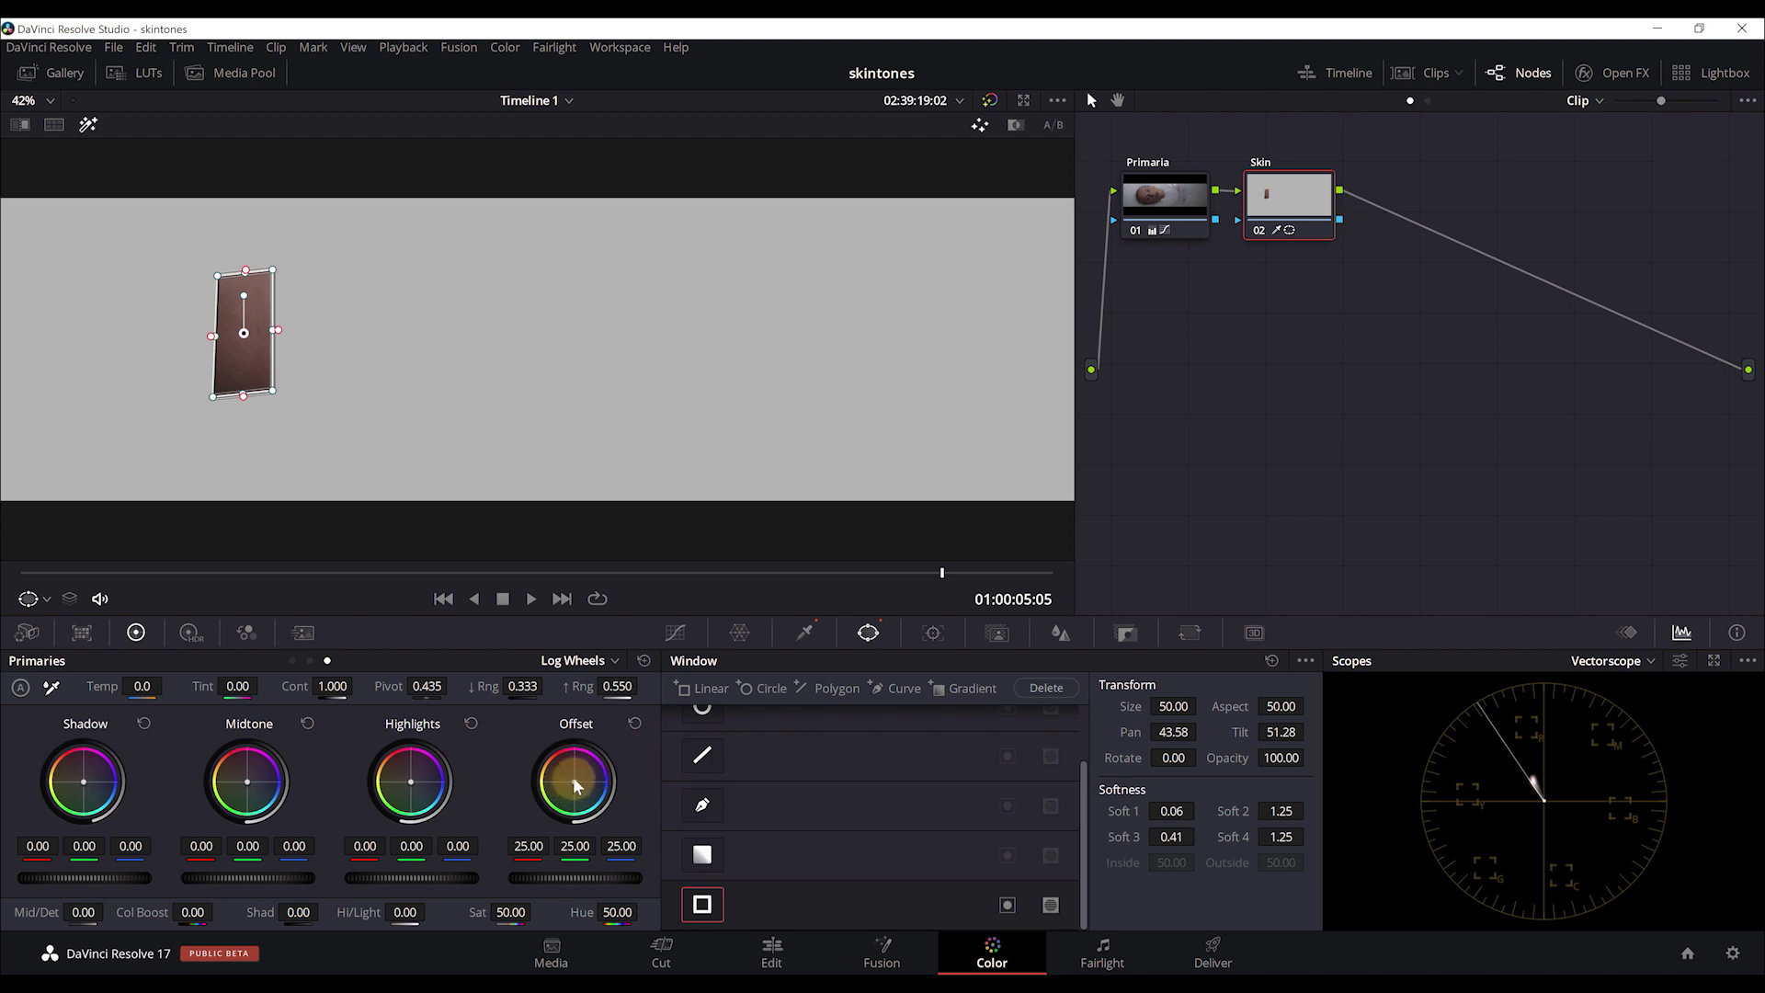
drag(572, 784, 563, 773)
click(88, 125)
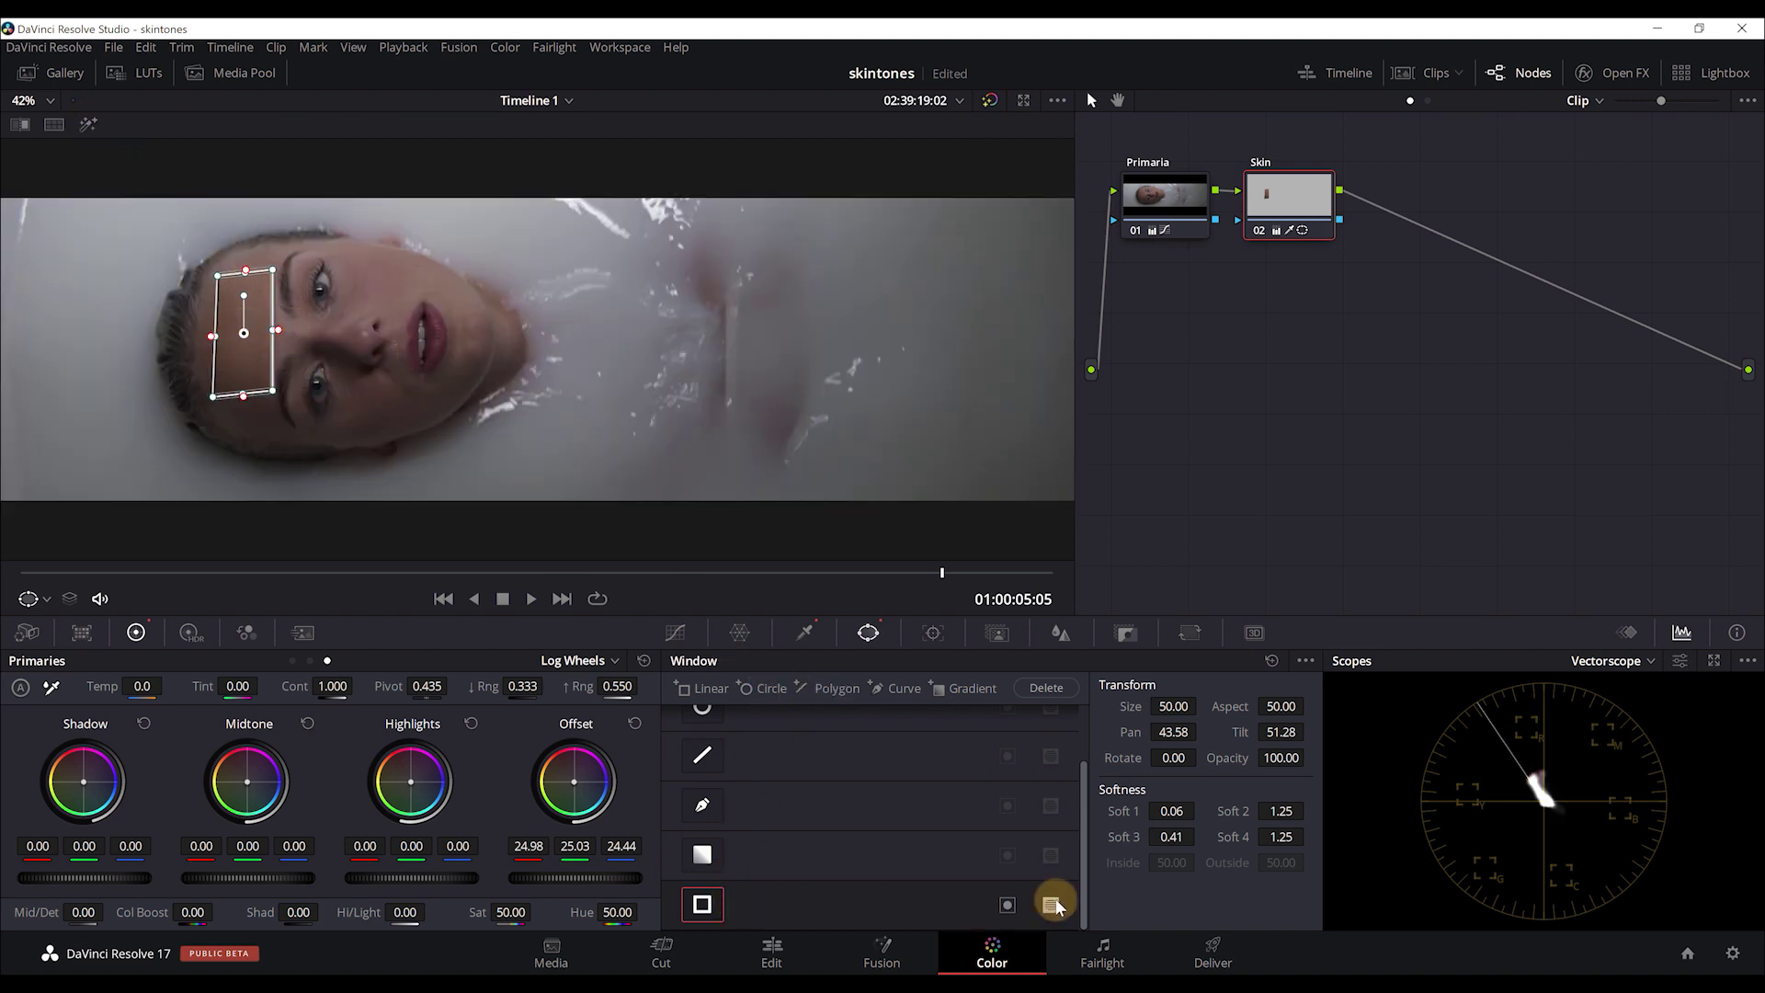
click(1059, 695)
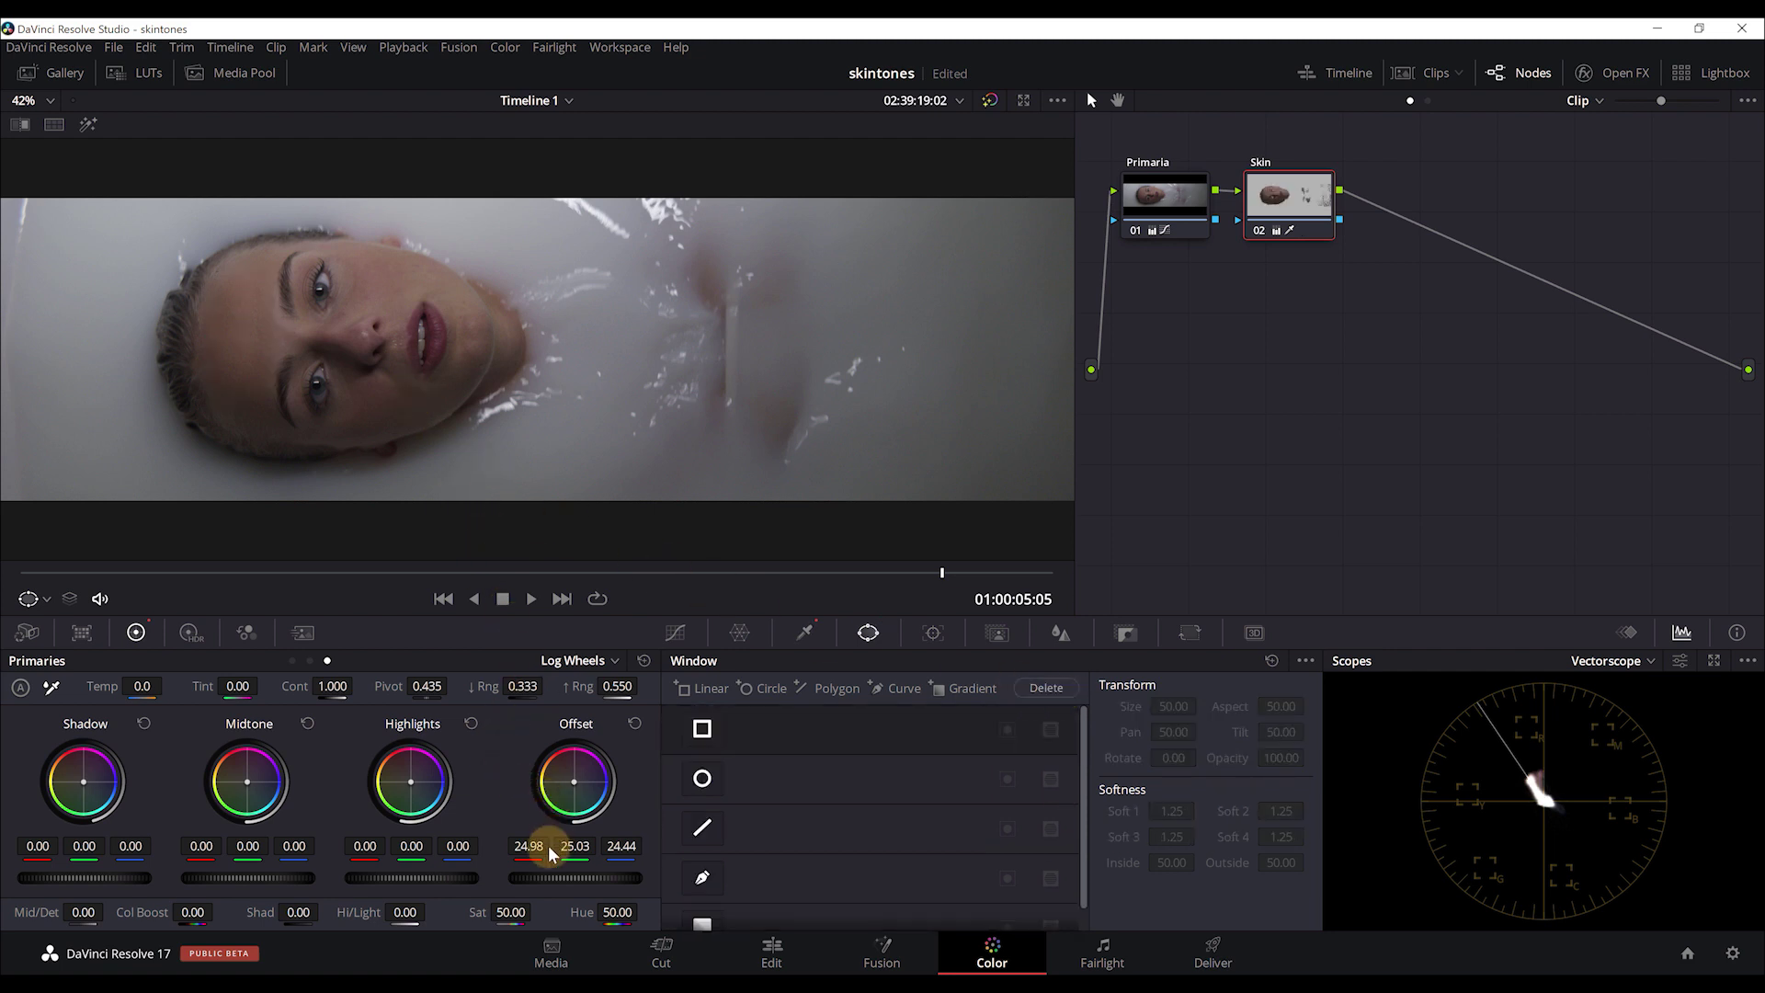
- Raise the Skin node's saturation to 52.60 and add a serial node after it
drag(511, 912, 551, 912)
right_click(1294, 206)
click(1342, 296)
- Label the third node Contrasto and bend its luminance curve into a gentle S
right_click(1418, 221)
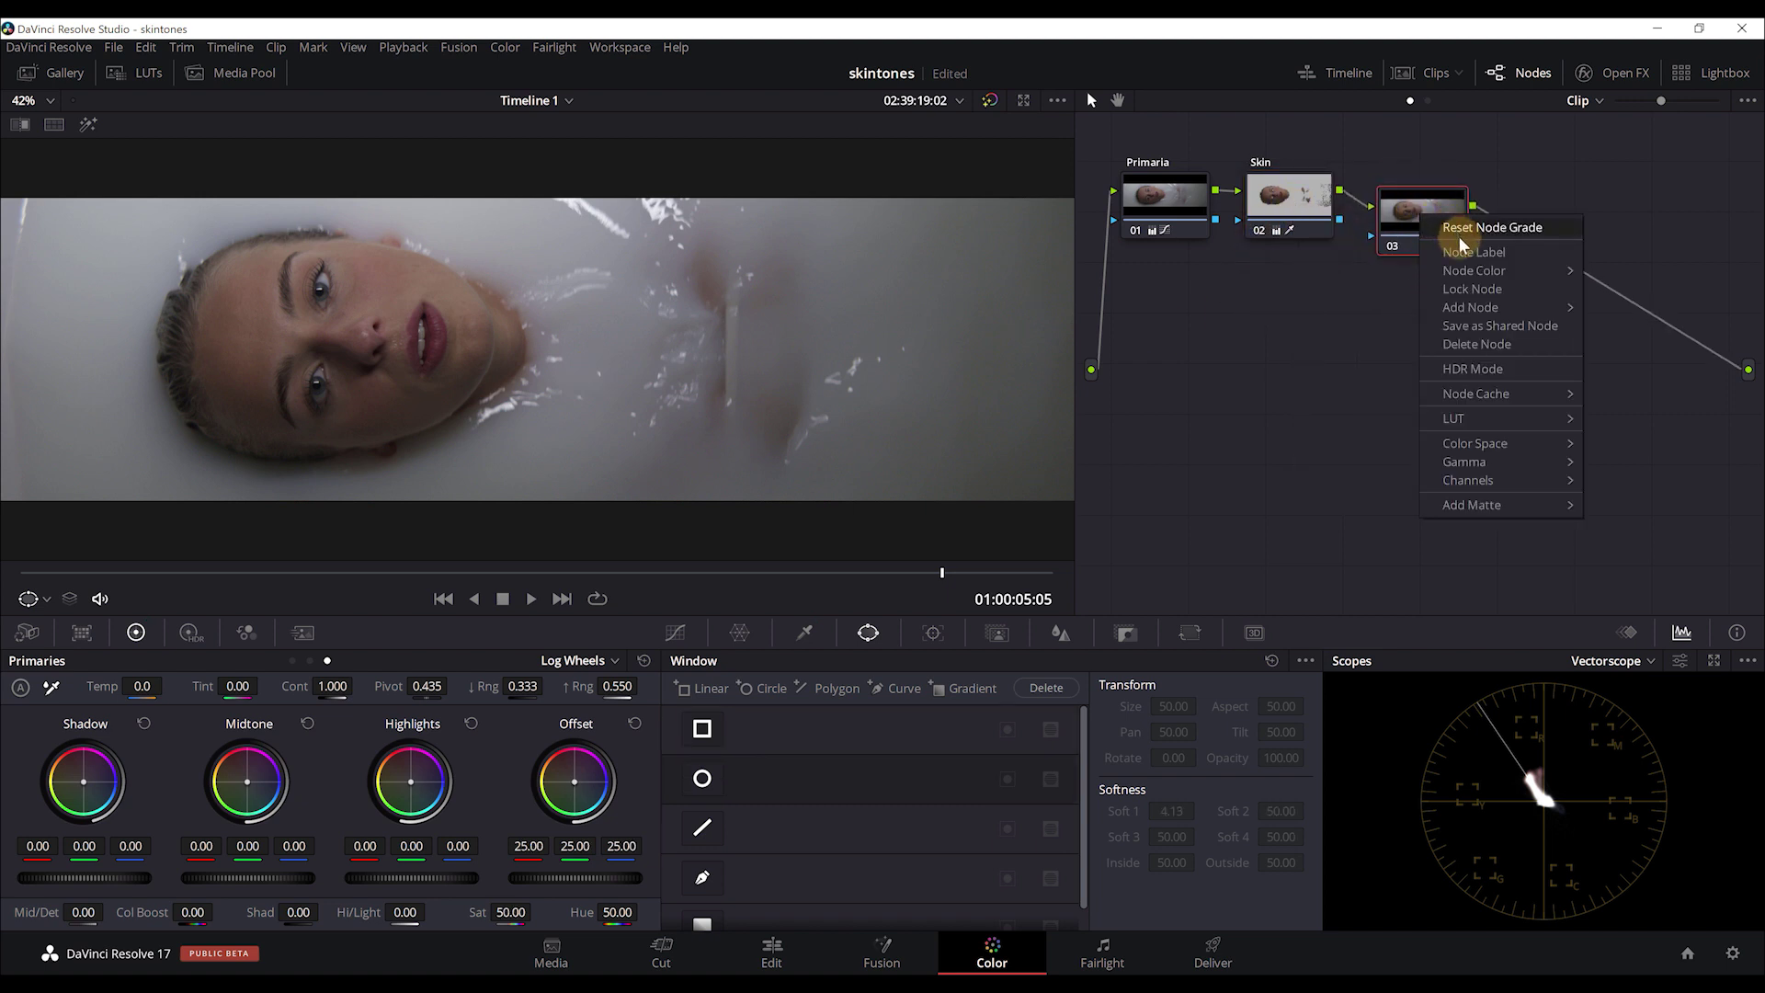
click(1466, 260)
text(Contrasto)
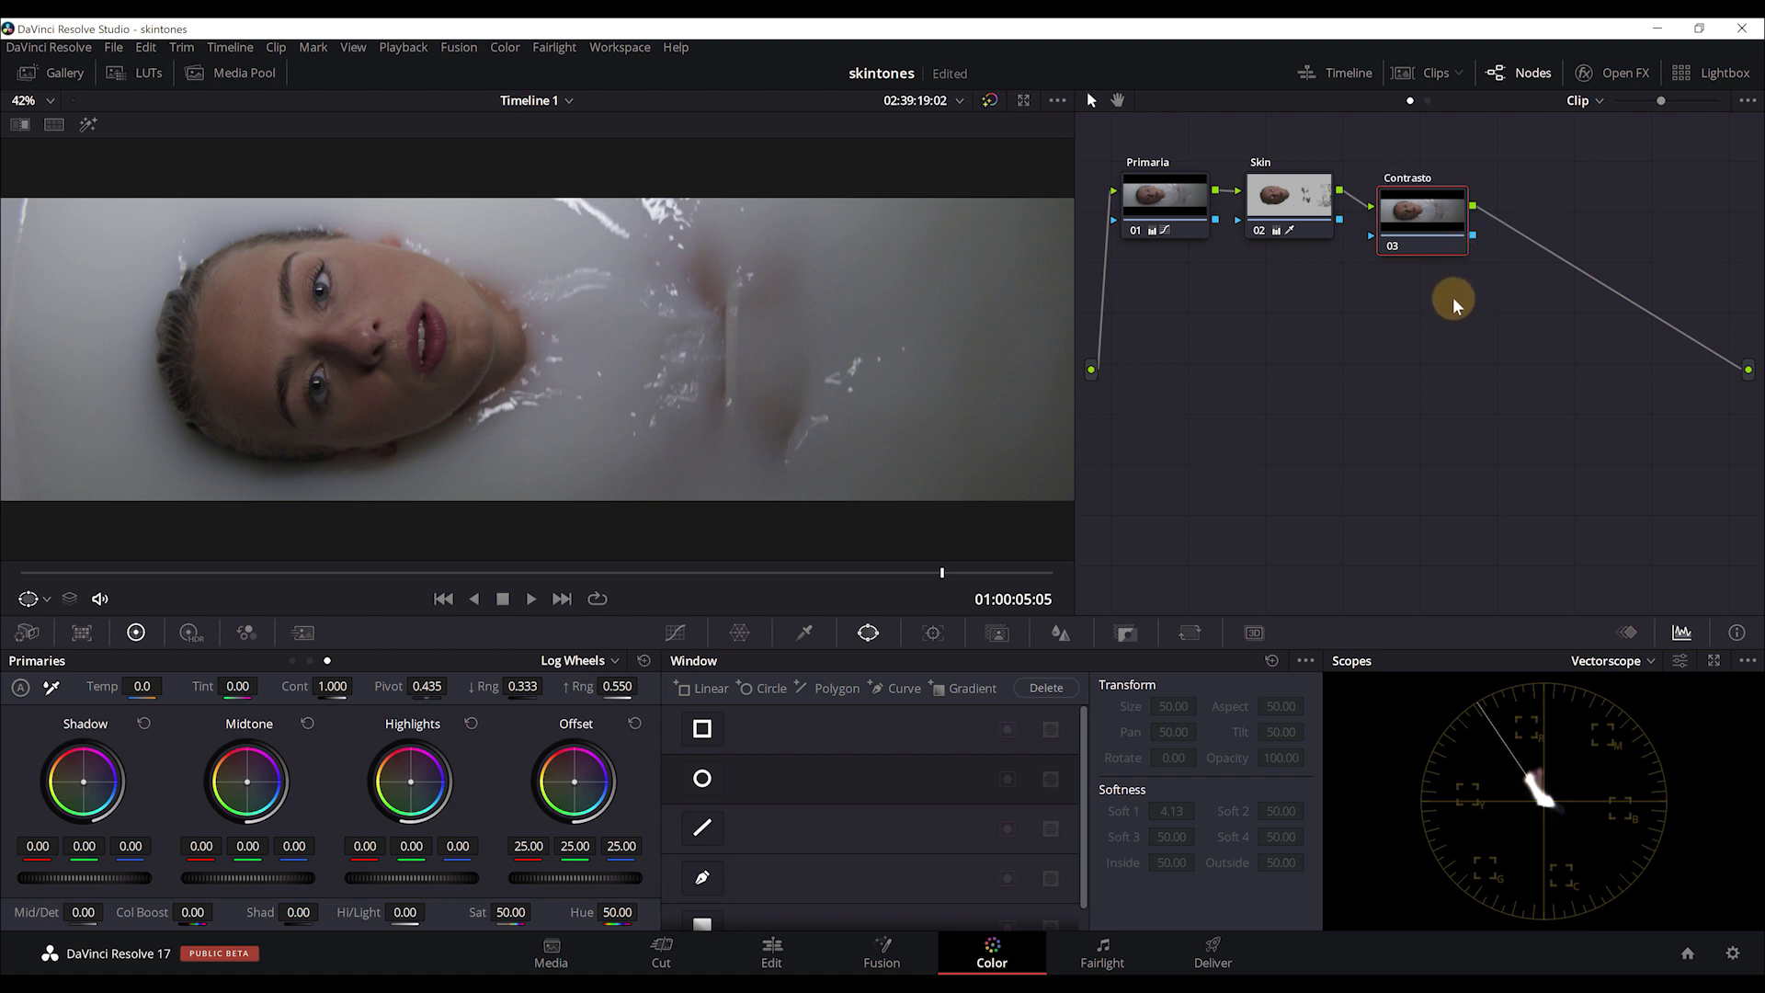
click(677, 629)
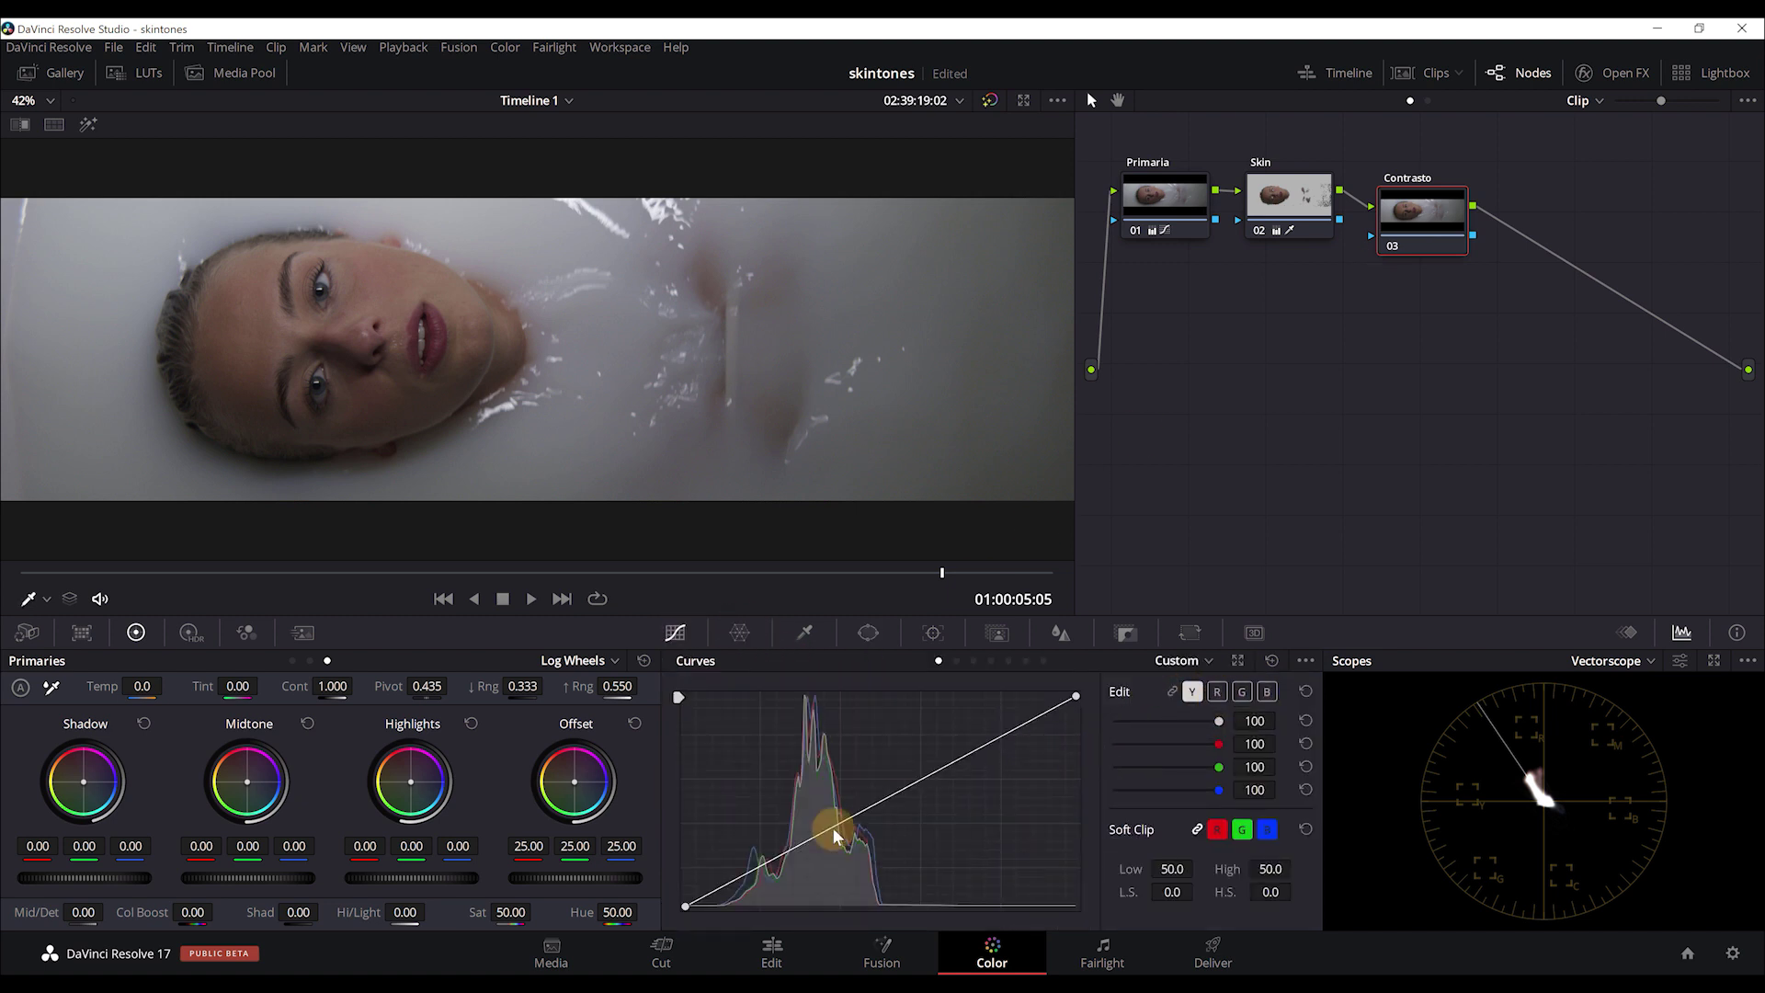
click(783, 854)
drag(788, 861, 796, 856)
drag(949, 779, 950, 749)
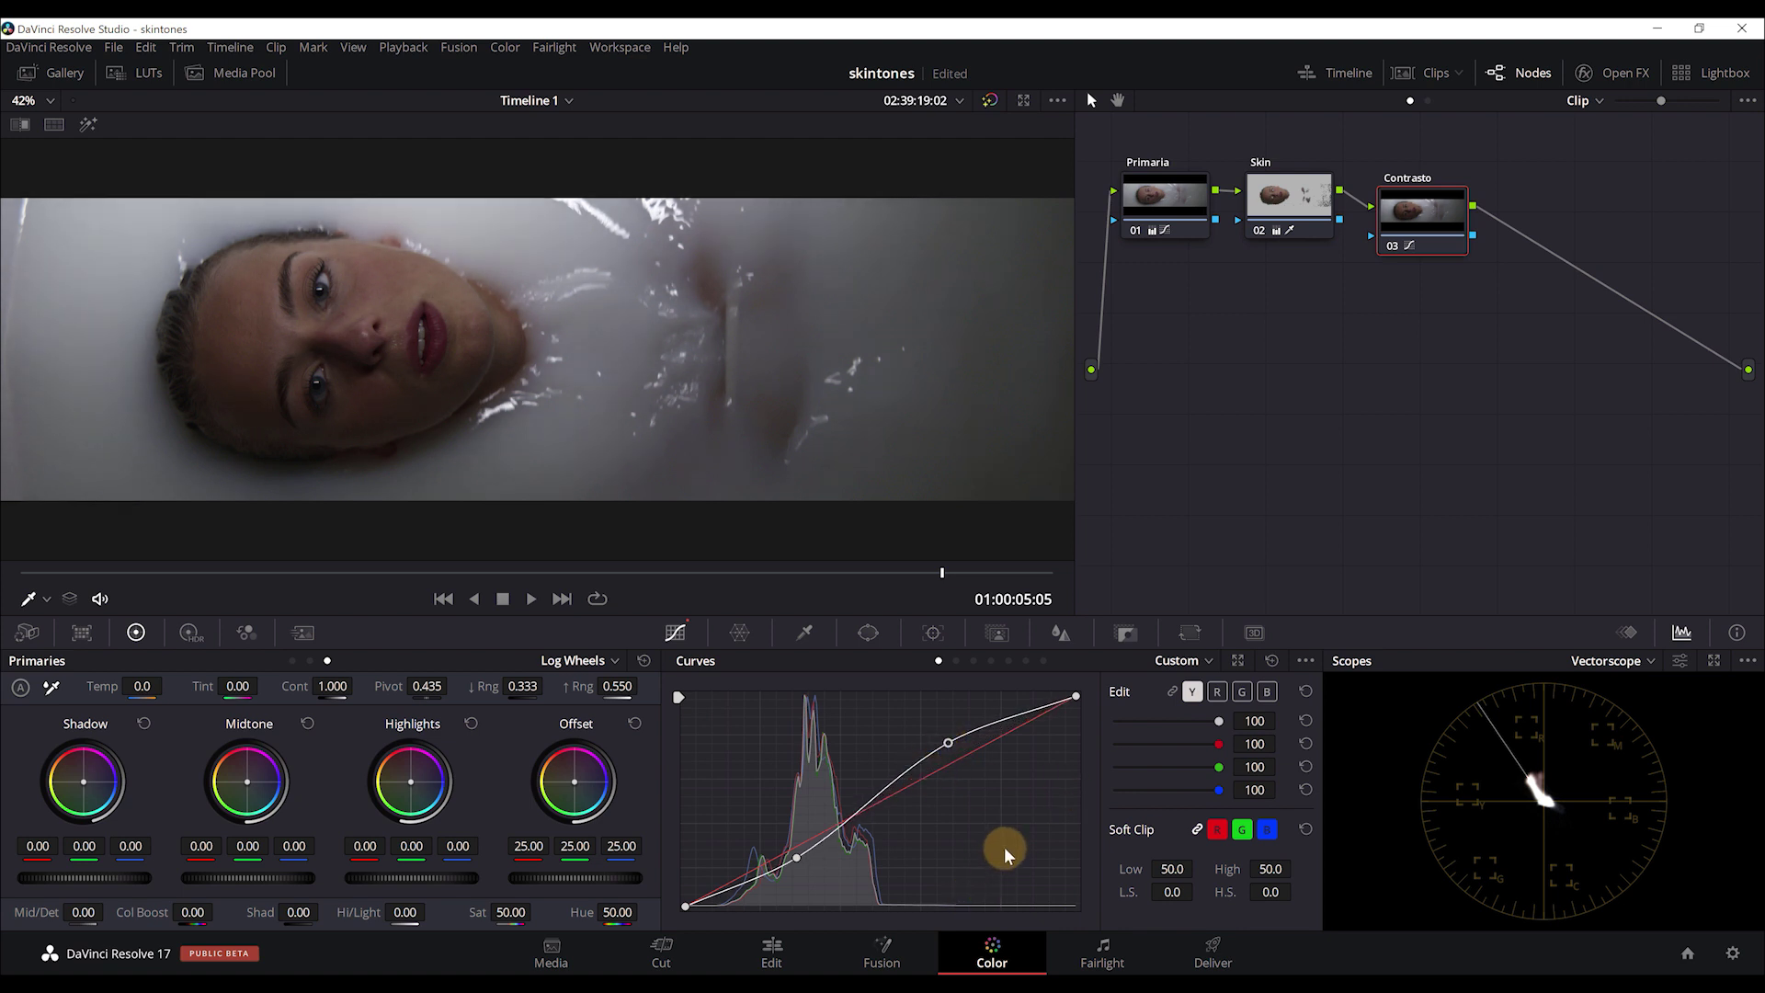
drag(797, 857, 796, 854)
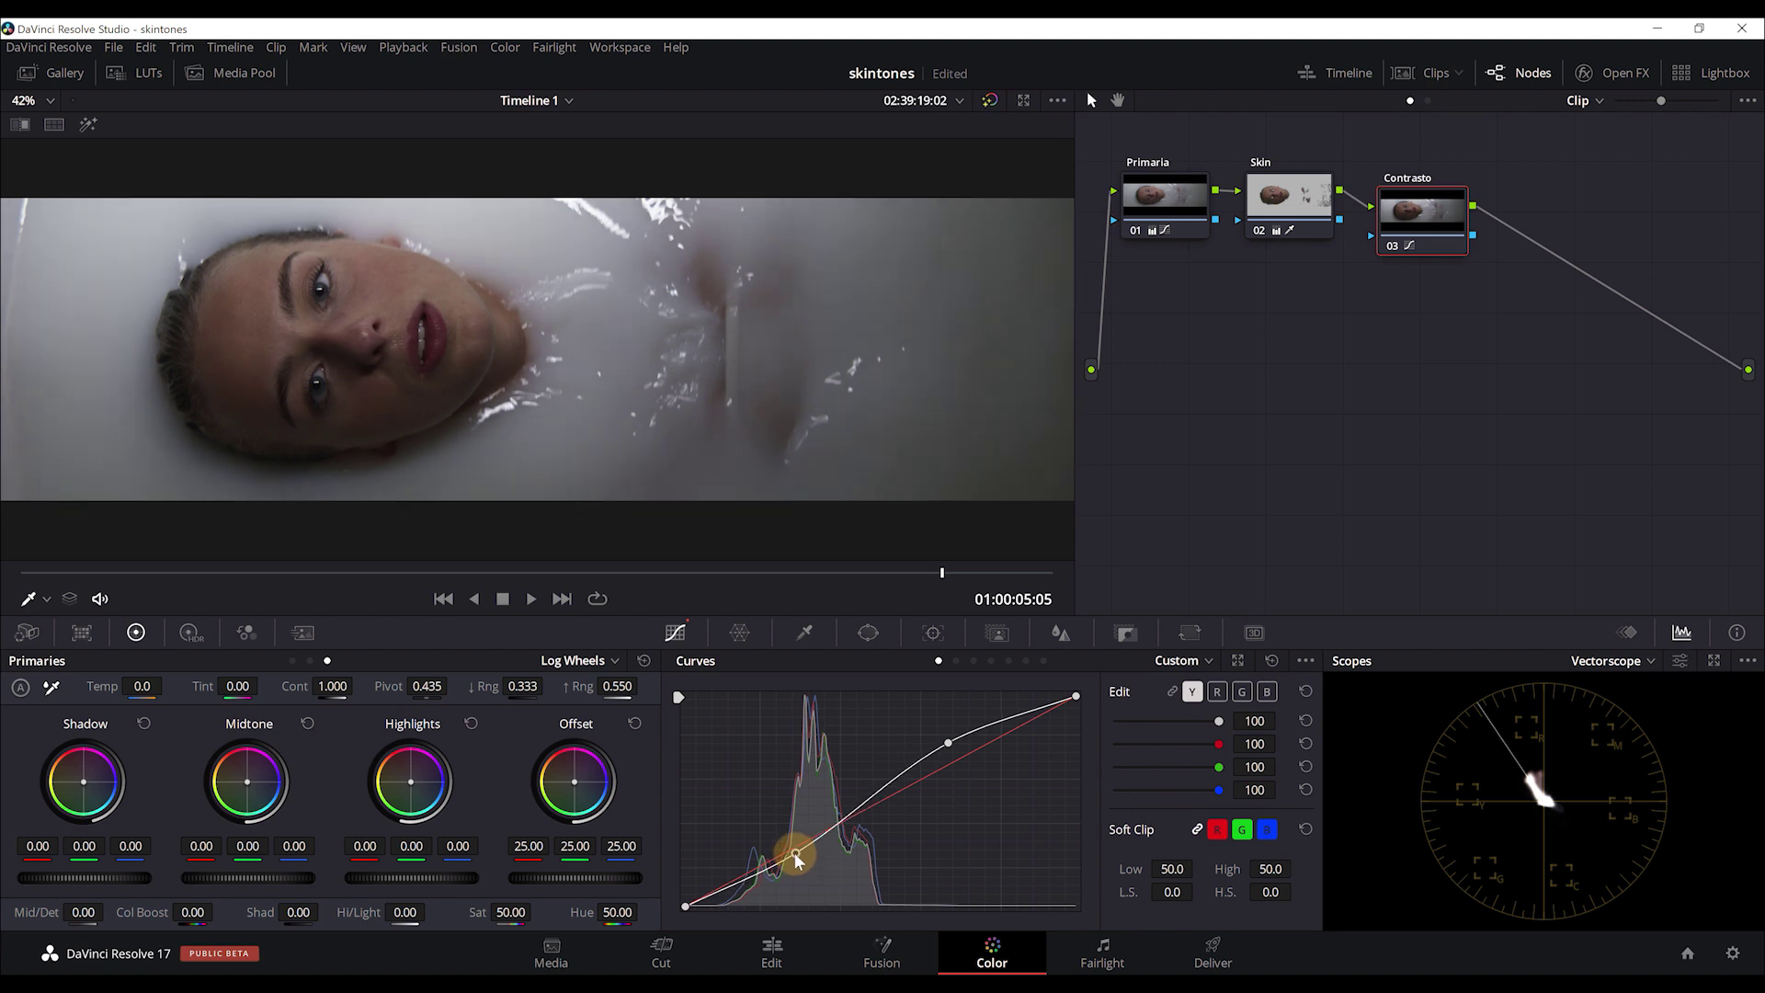
drag(949, 742, 946, 753)
- Add serial node 04 after Contrasto
right_click(1420, 223)
mouse_move(1471, 278)
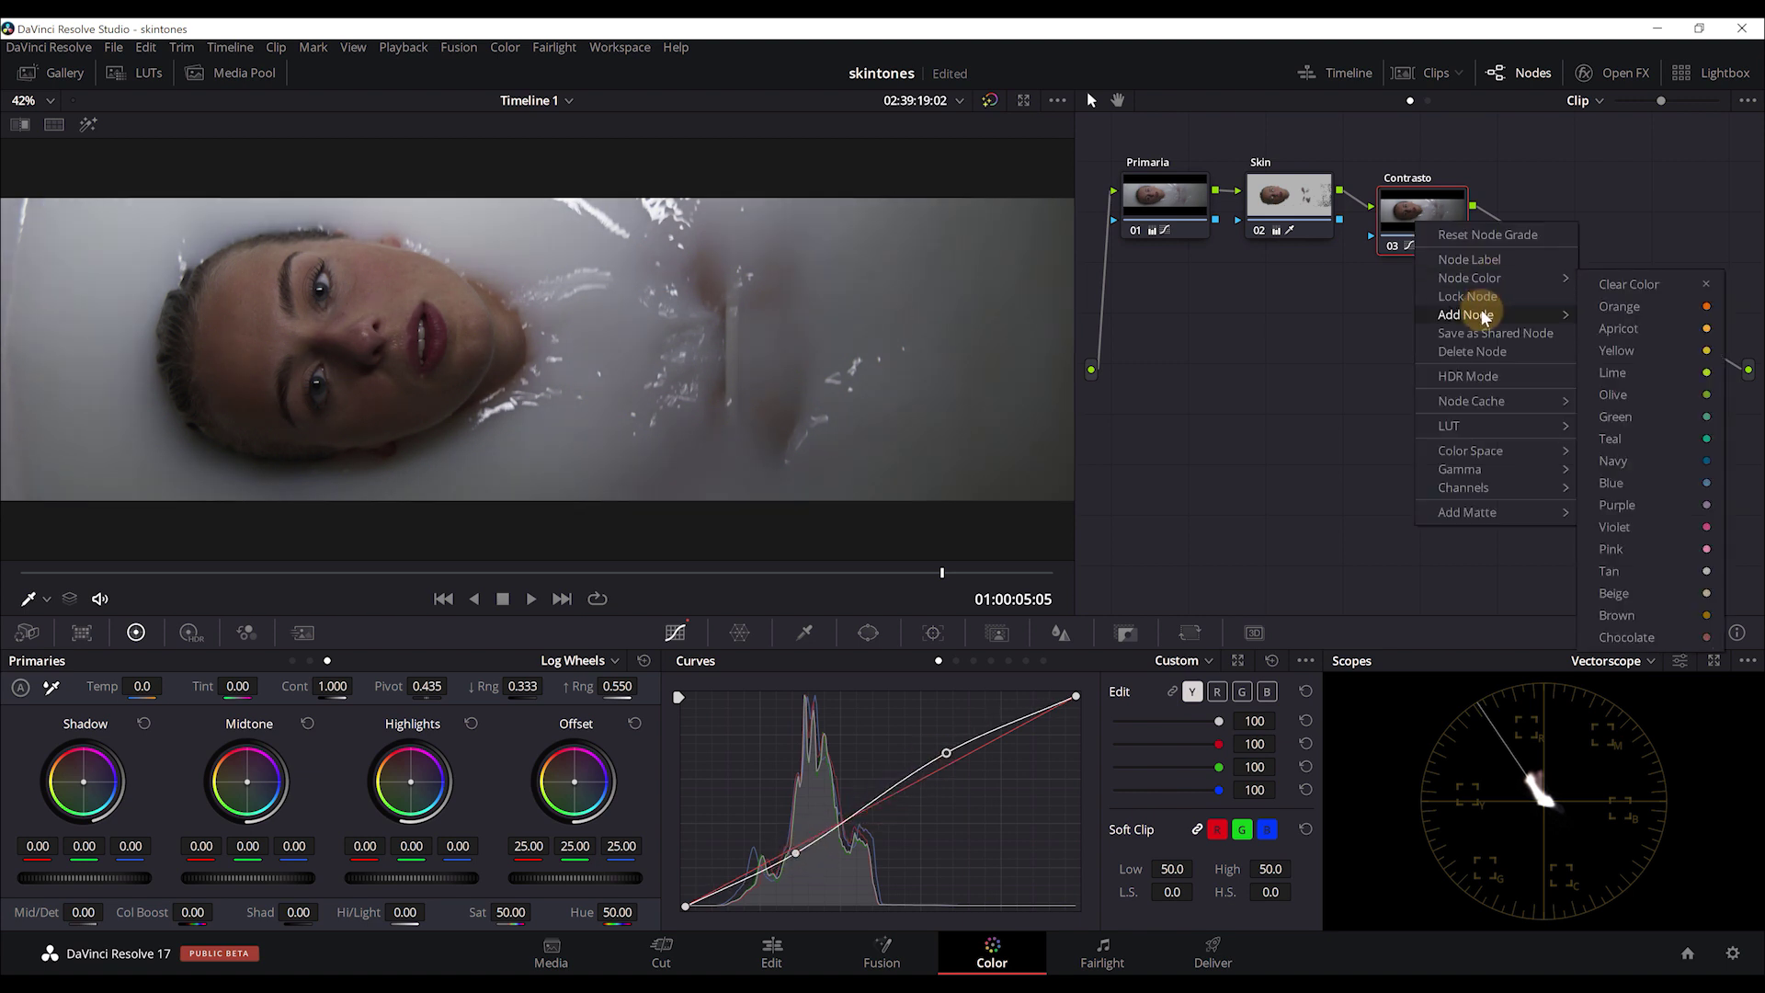
mouse_move(1495, 317)
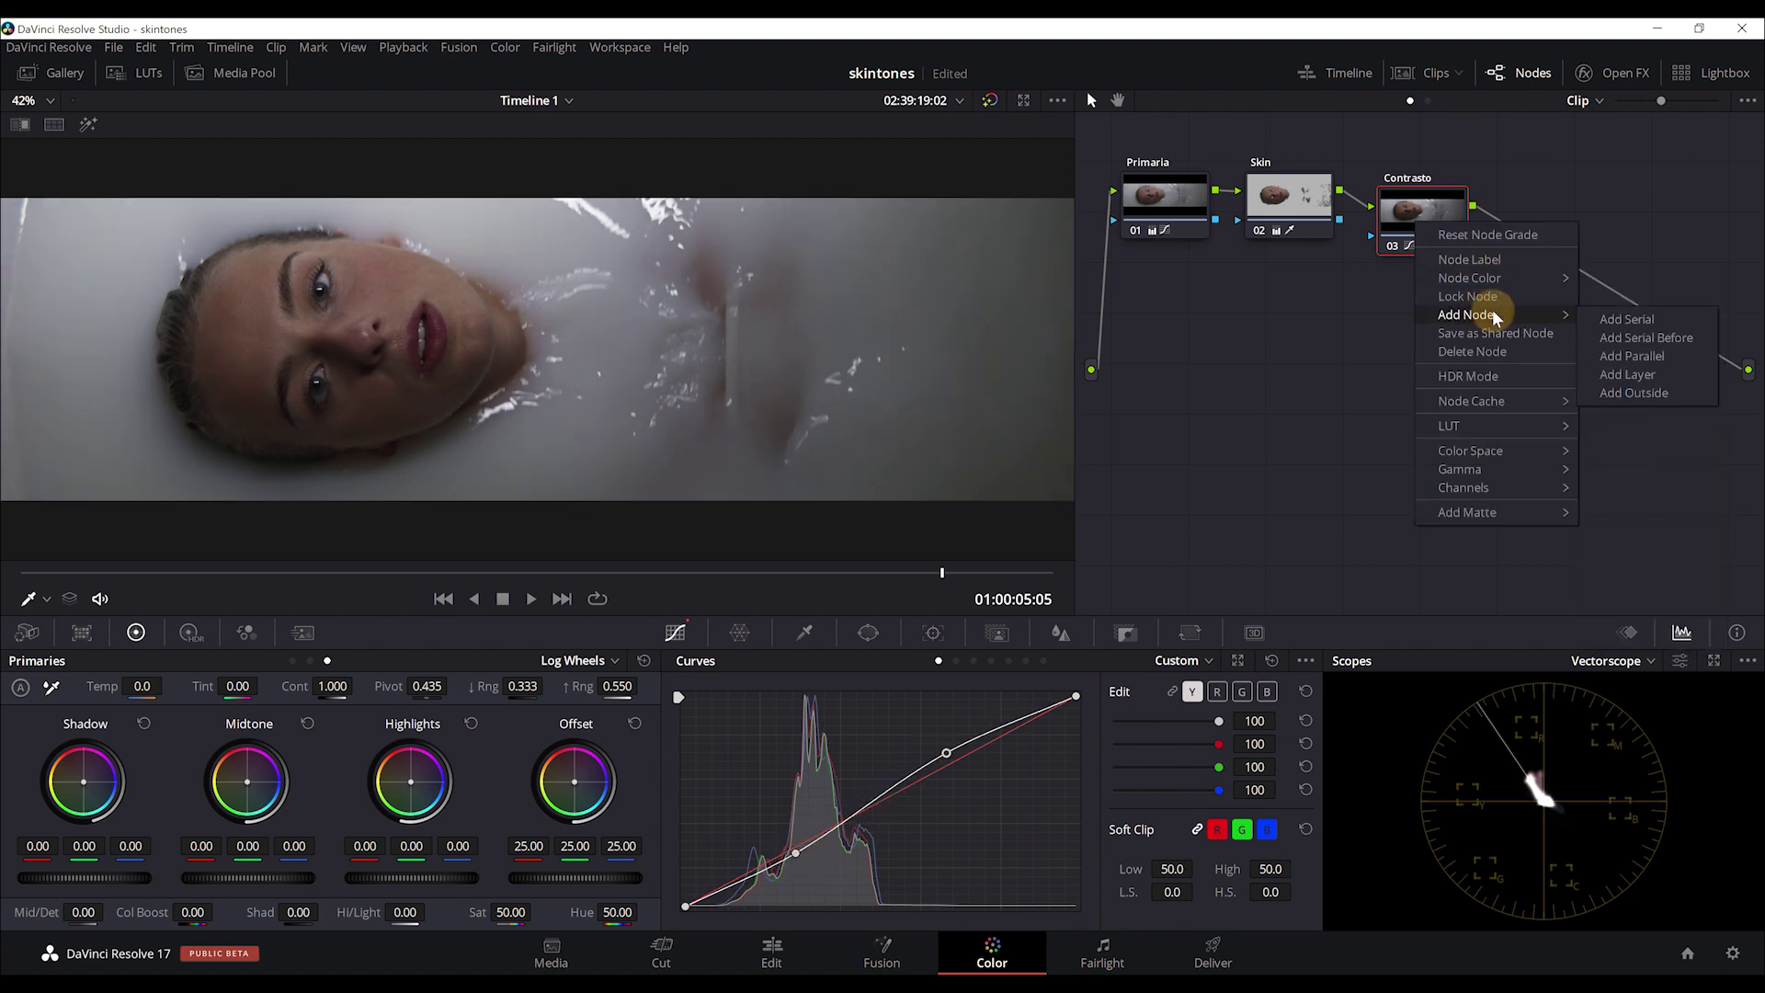
click(1625, 318)
right_click(1563, 222)
- Label node 04 'Grade'
mouse_move(1602, 281)
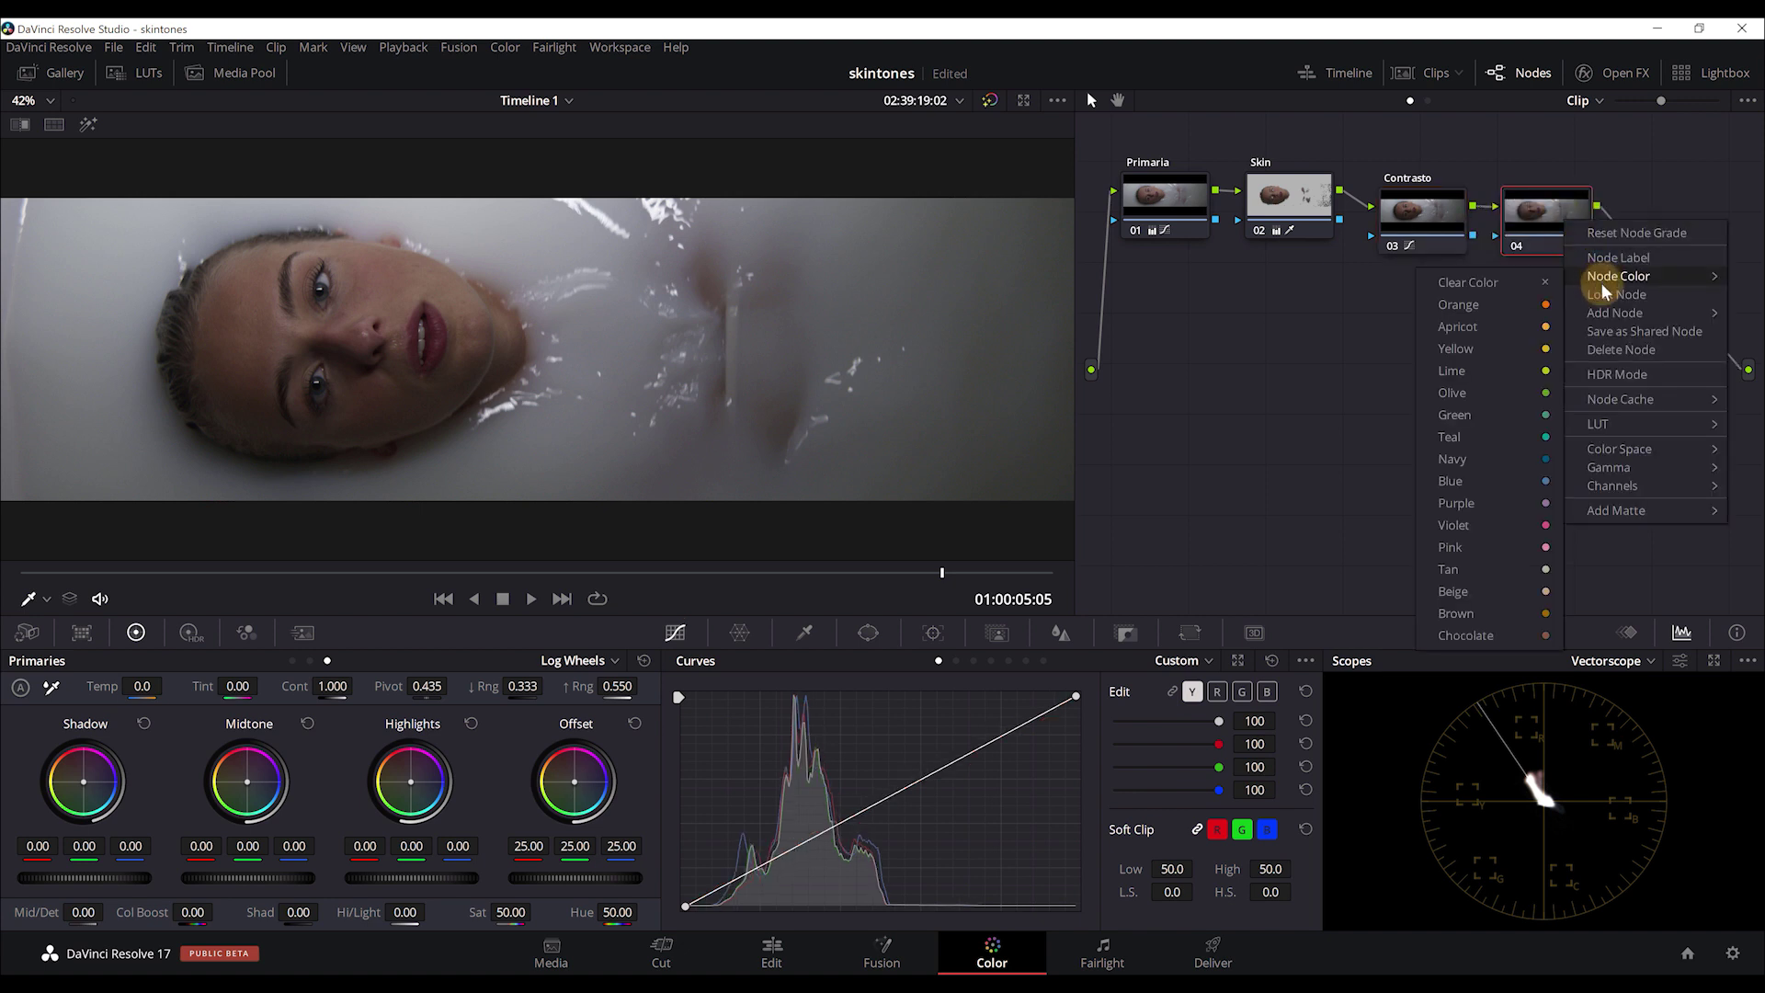
click(1596, 258)
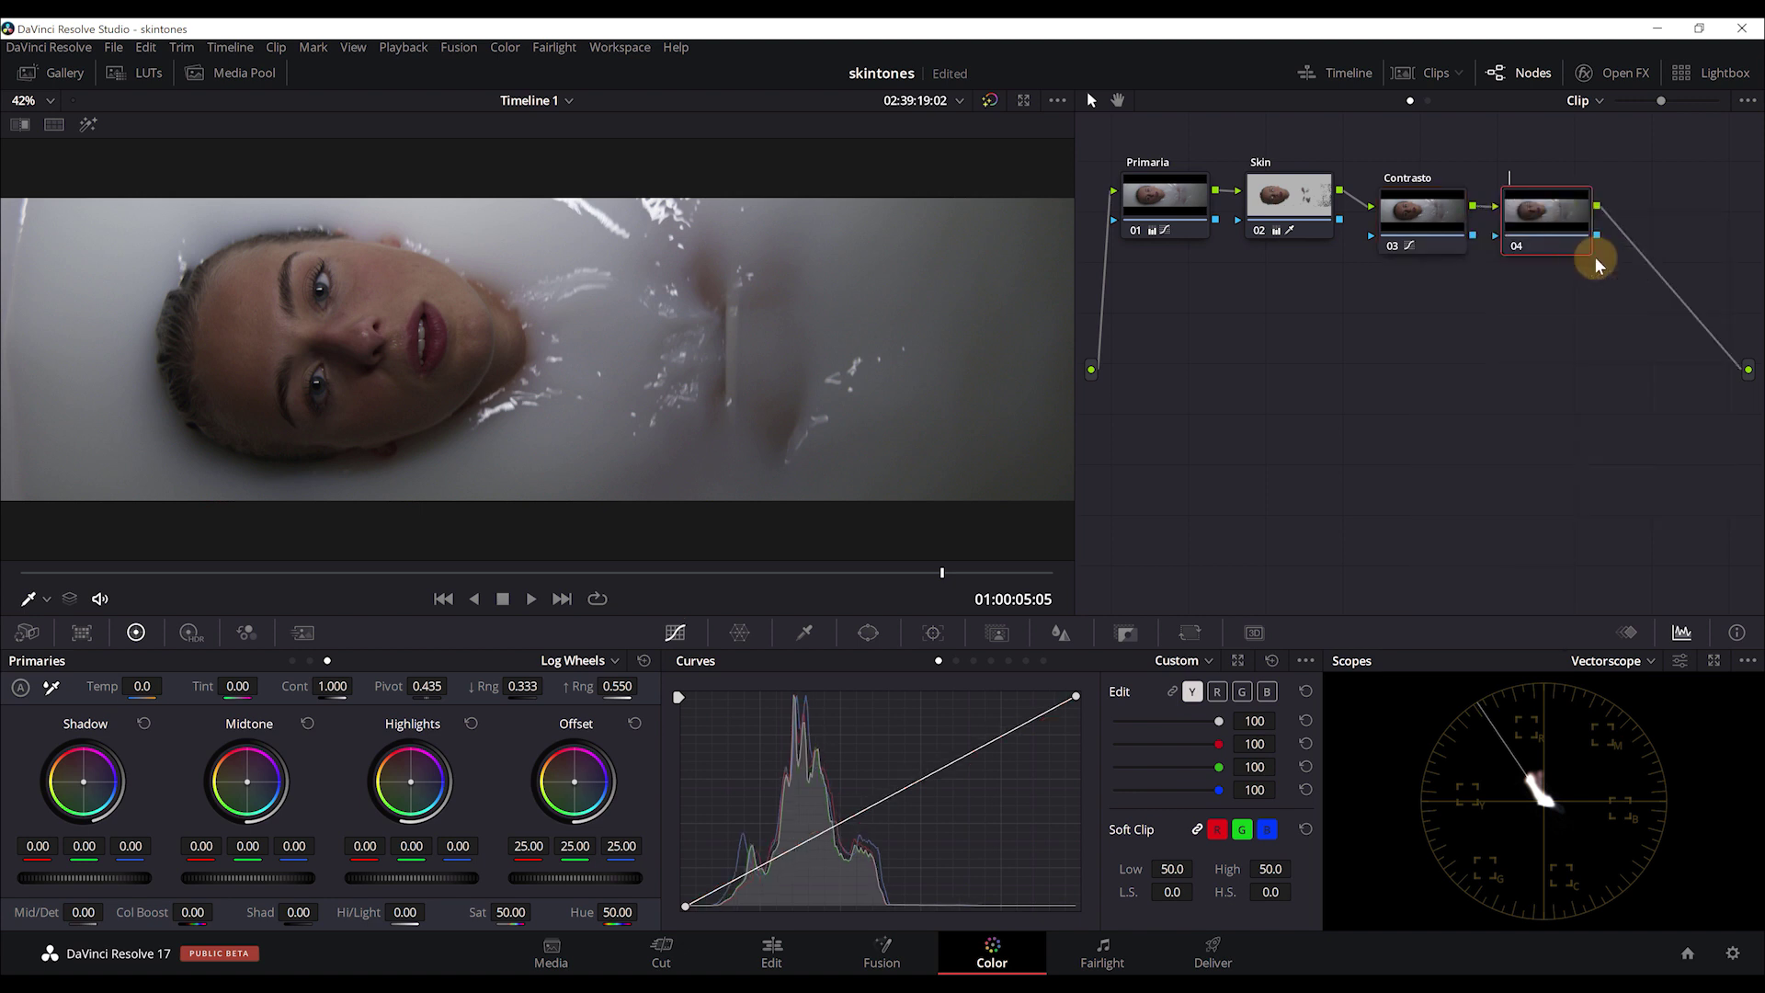
text(Grade)
key(Return)
- Pull the red curve down, push the blue shadows up, and raise green for a teal cast
click(1216, 691)
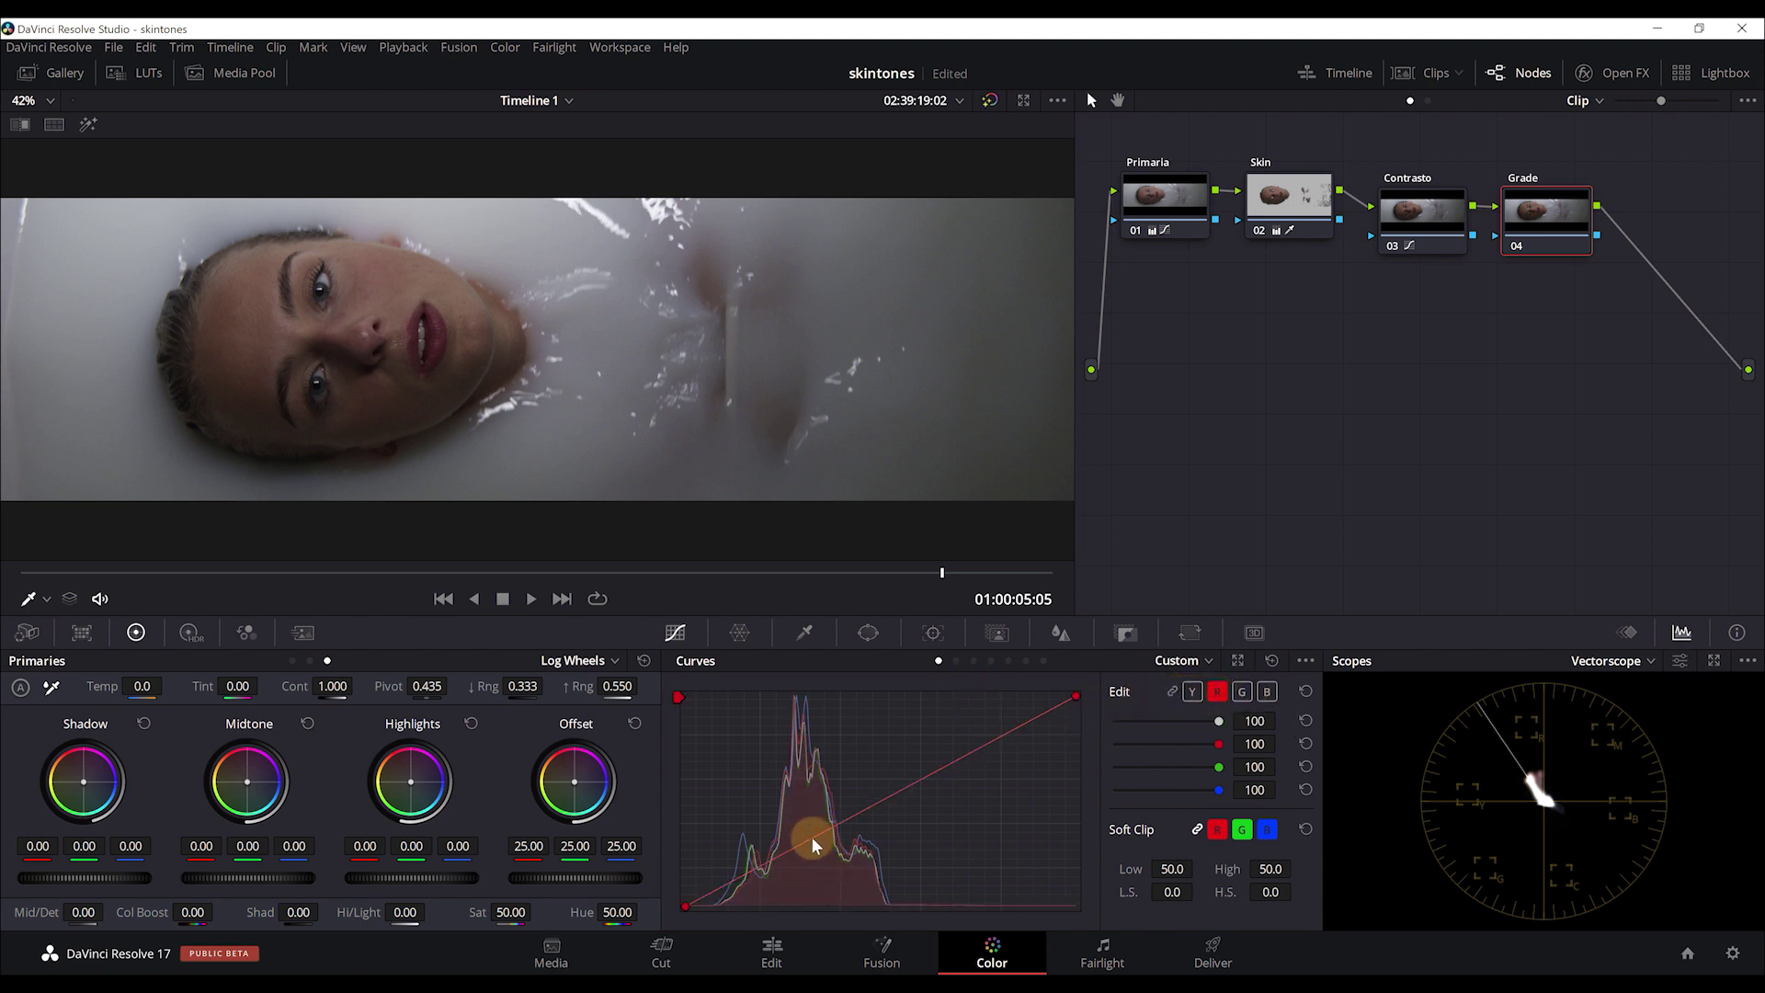
click(911, 783)
drag(788, 847, 794, 862)
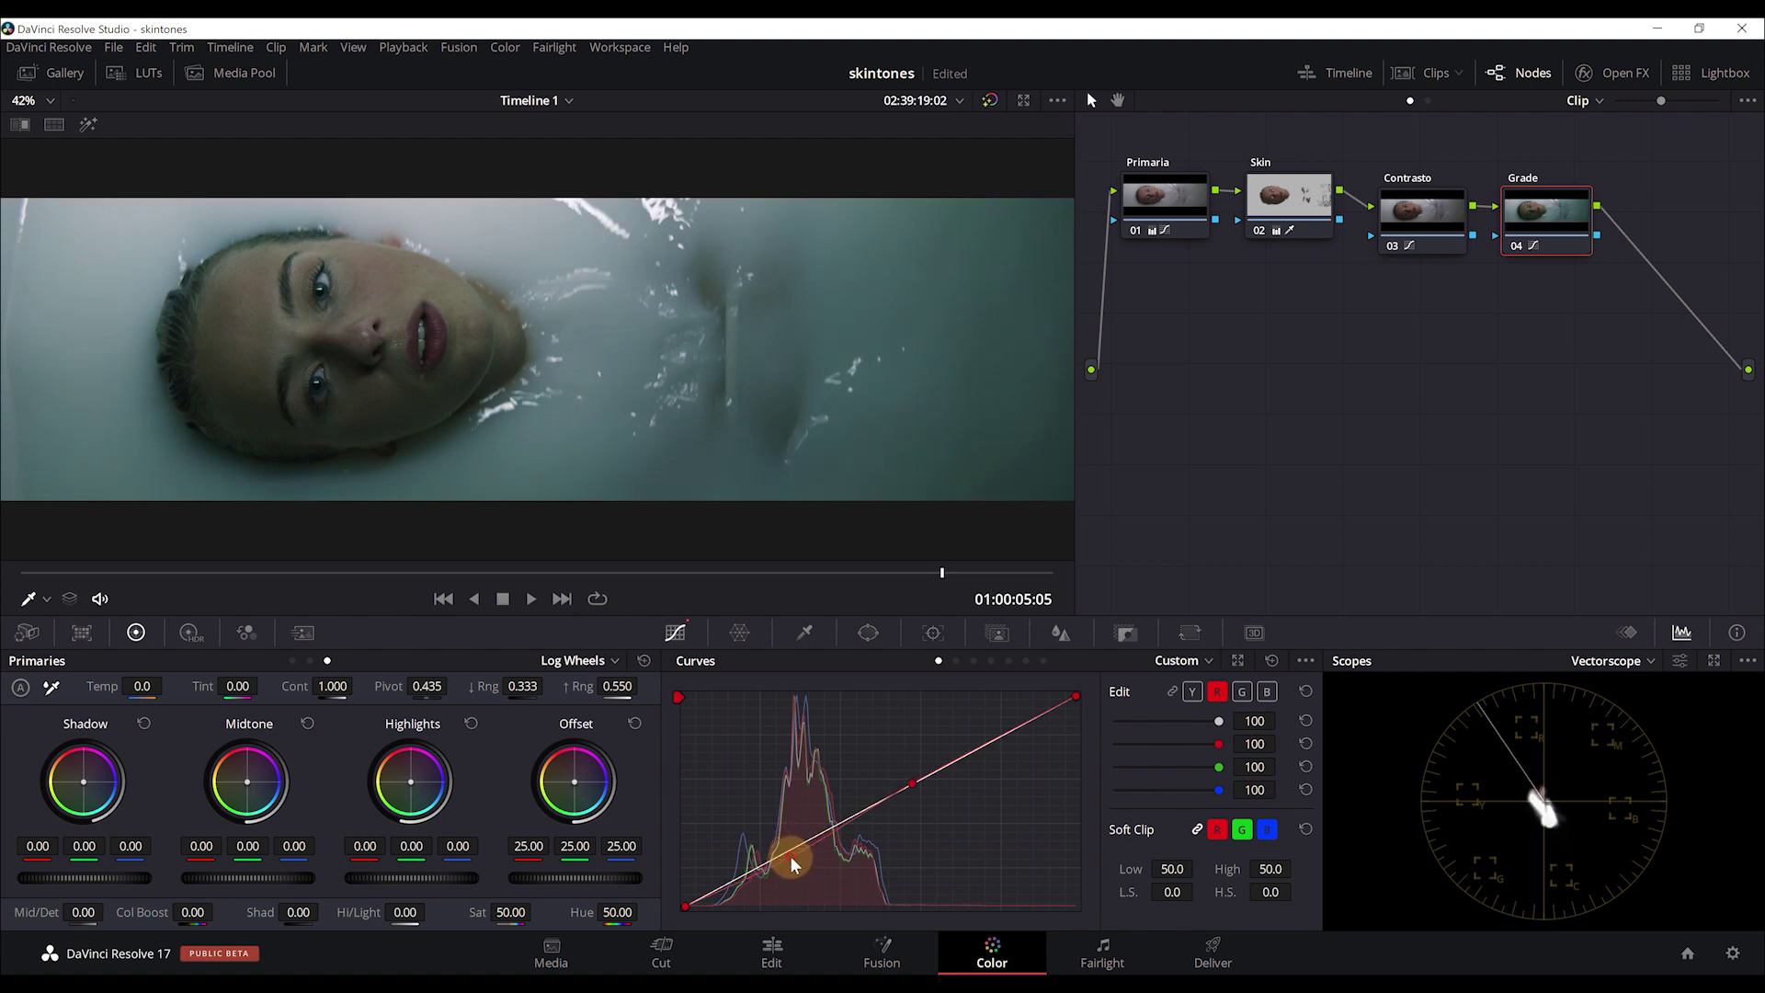
click(1266, 691)
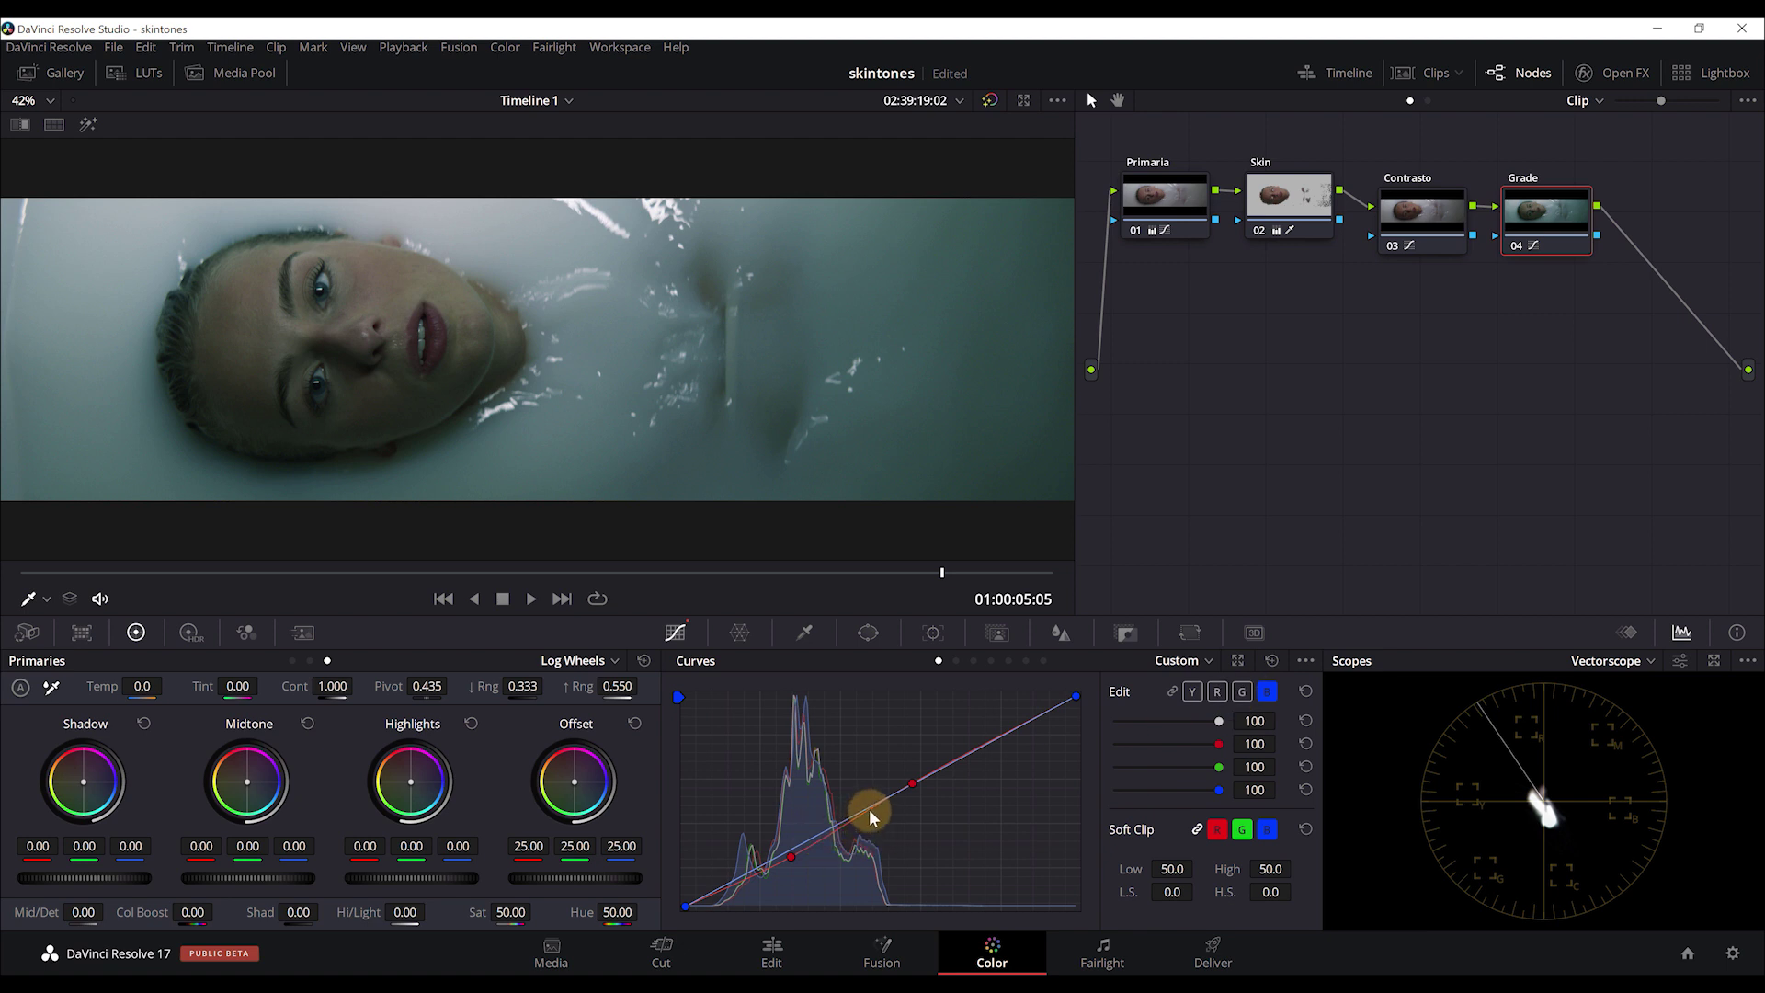
click(896, 788)
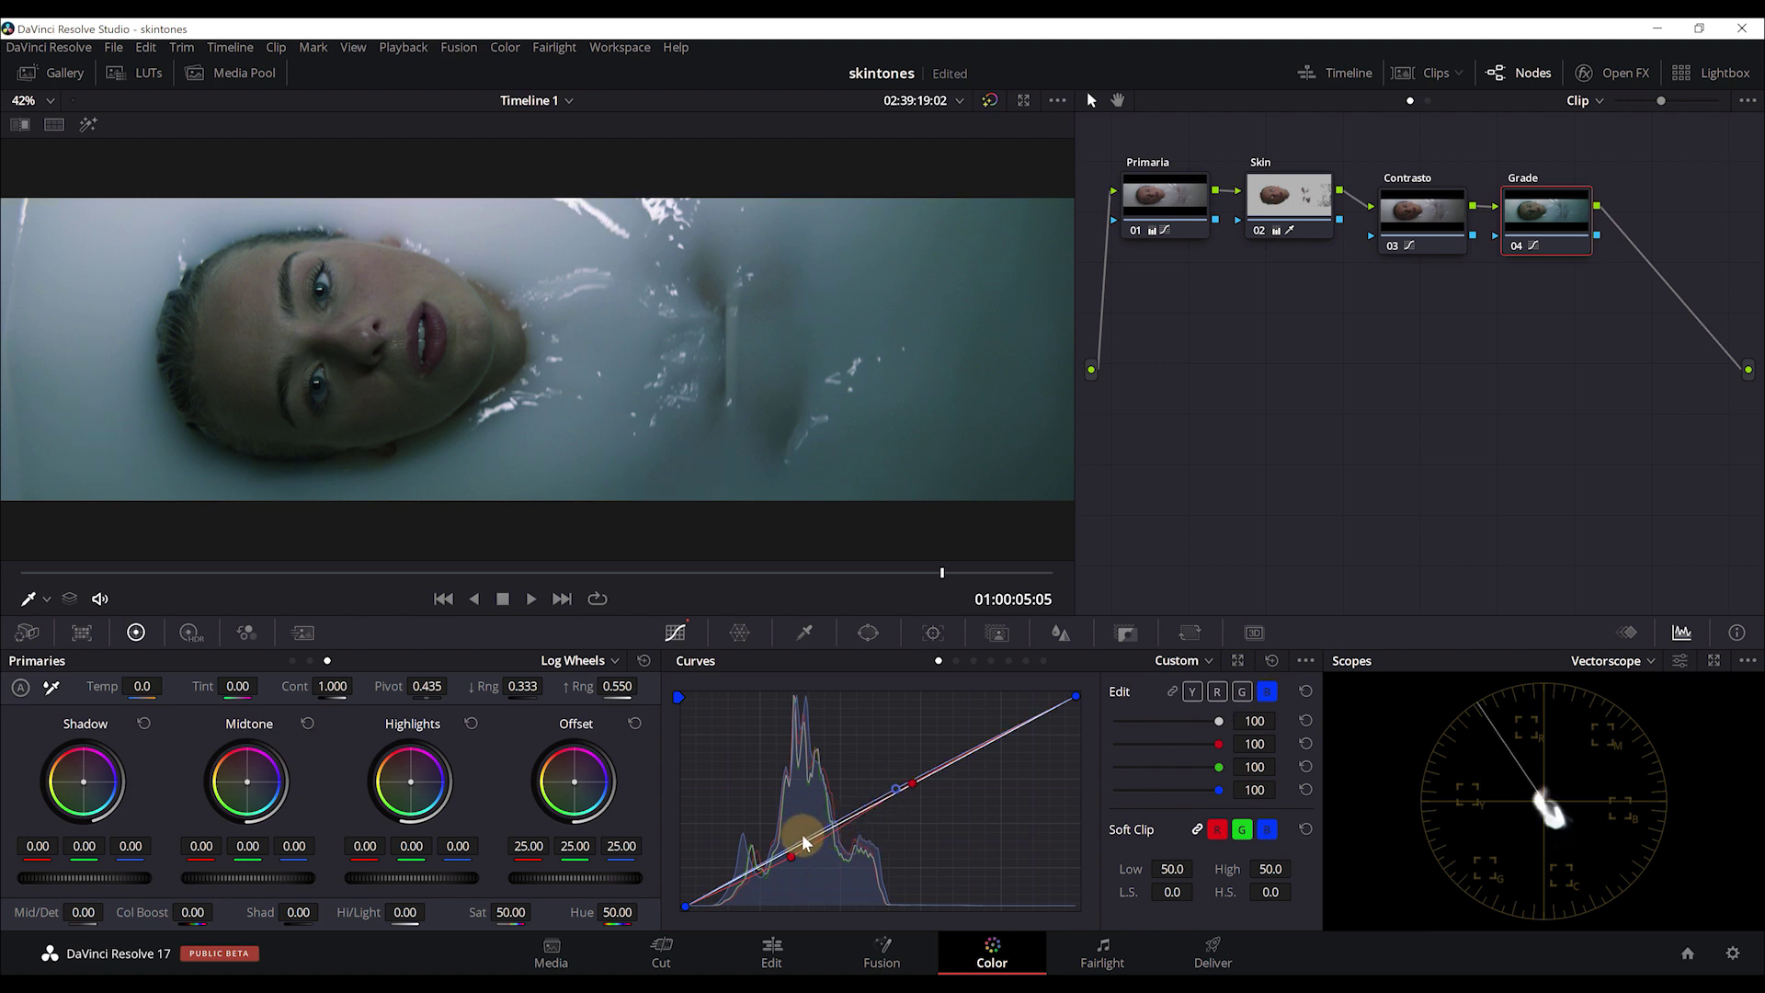
drag(794, 848, 788, 850)
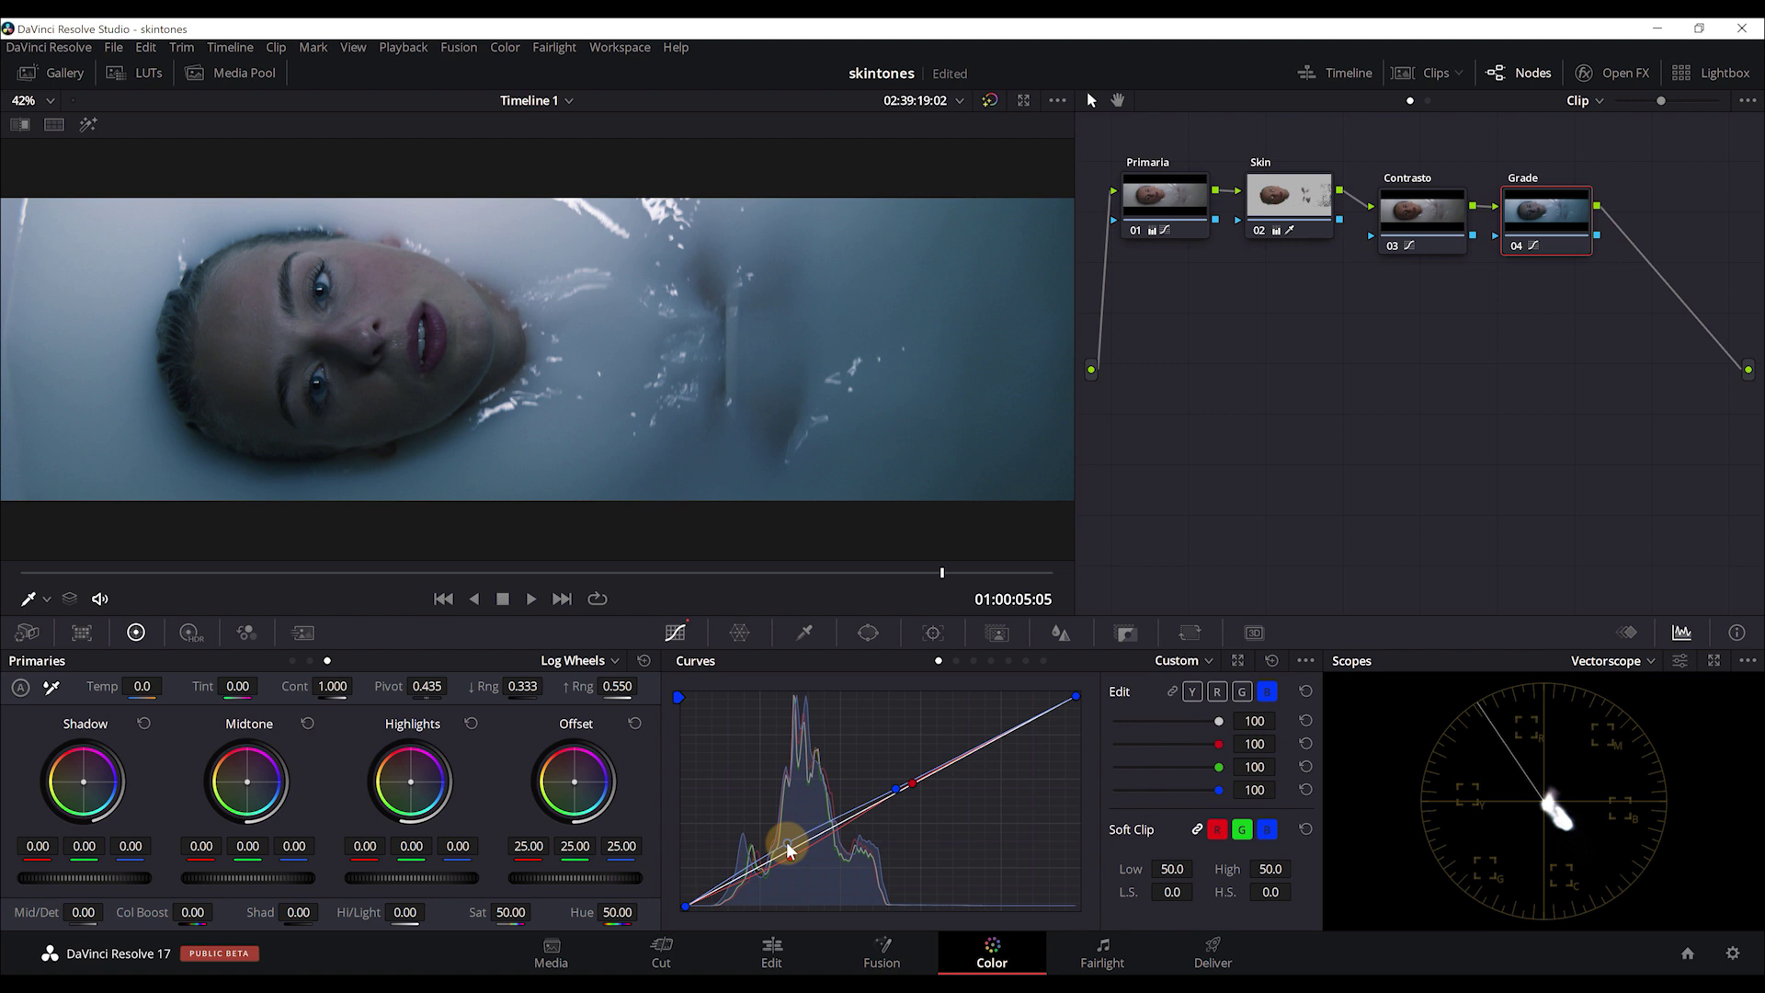
click(1240, 692)
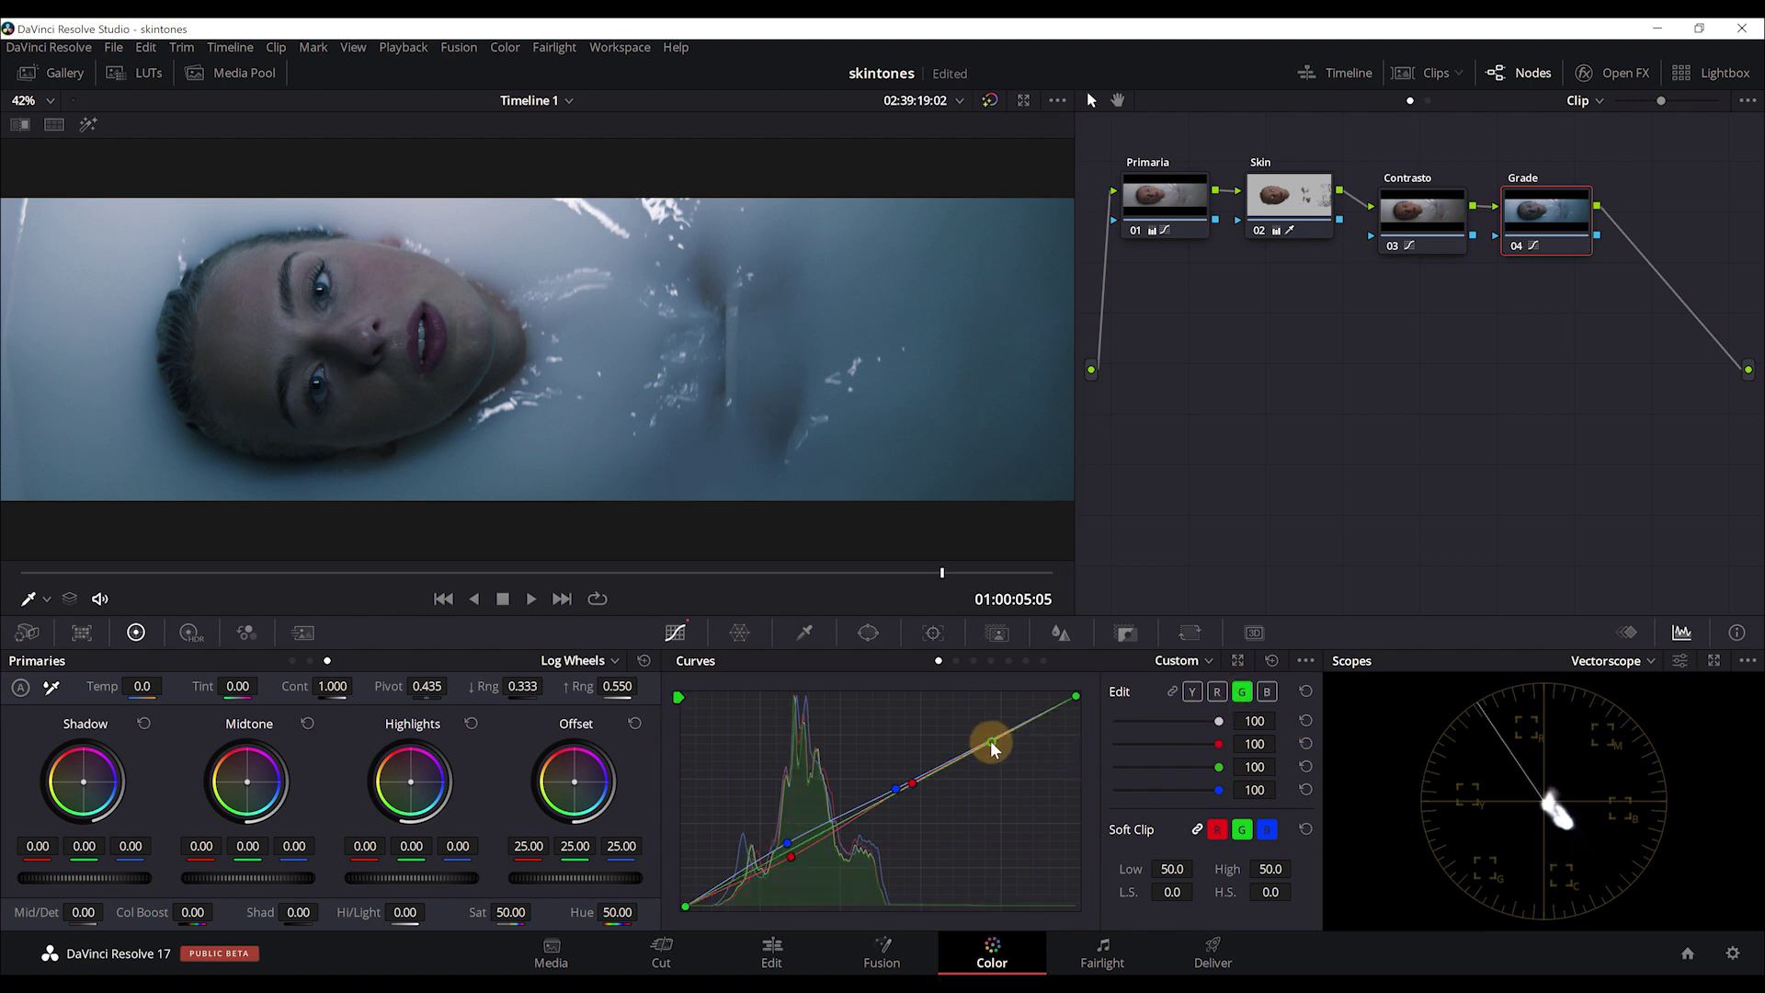
drag(992, 749, 983, 740)
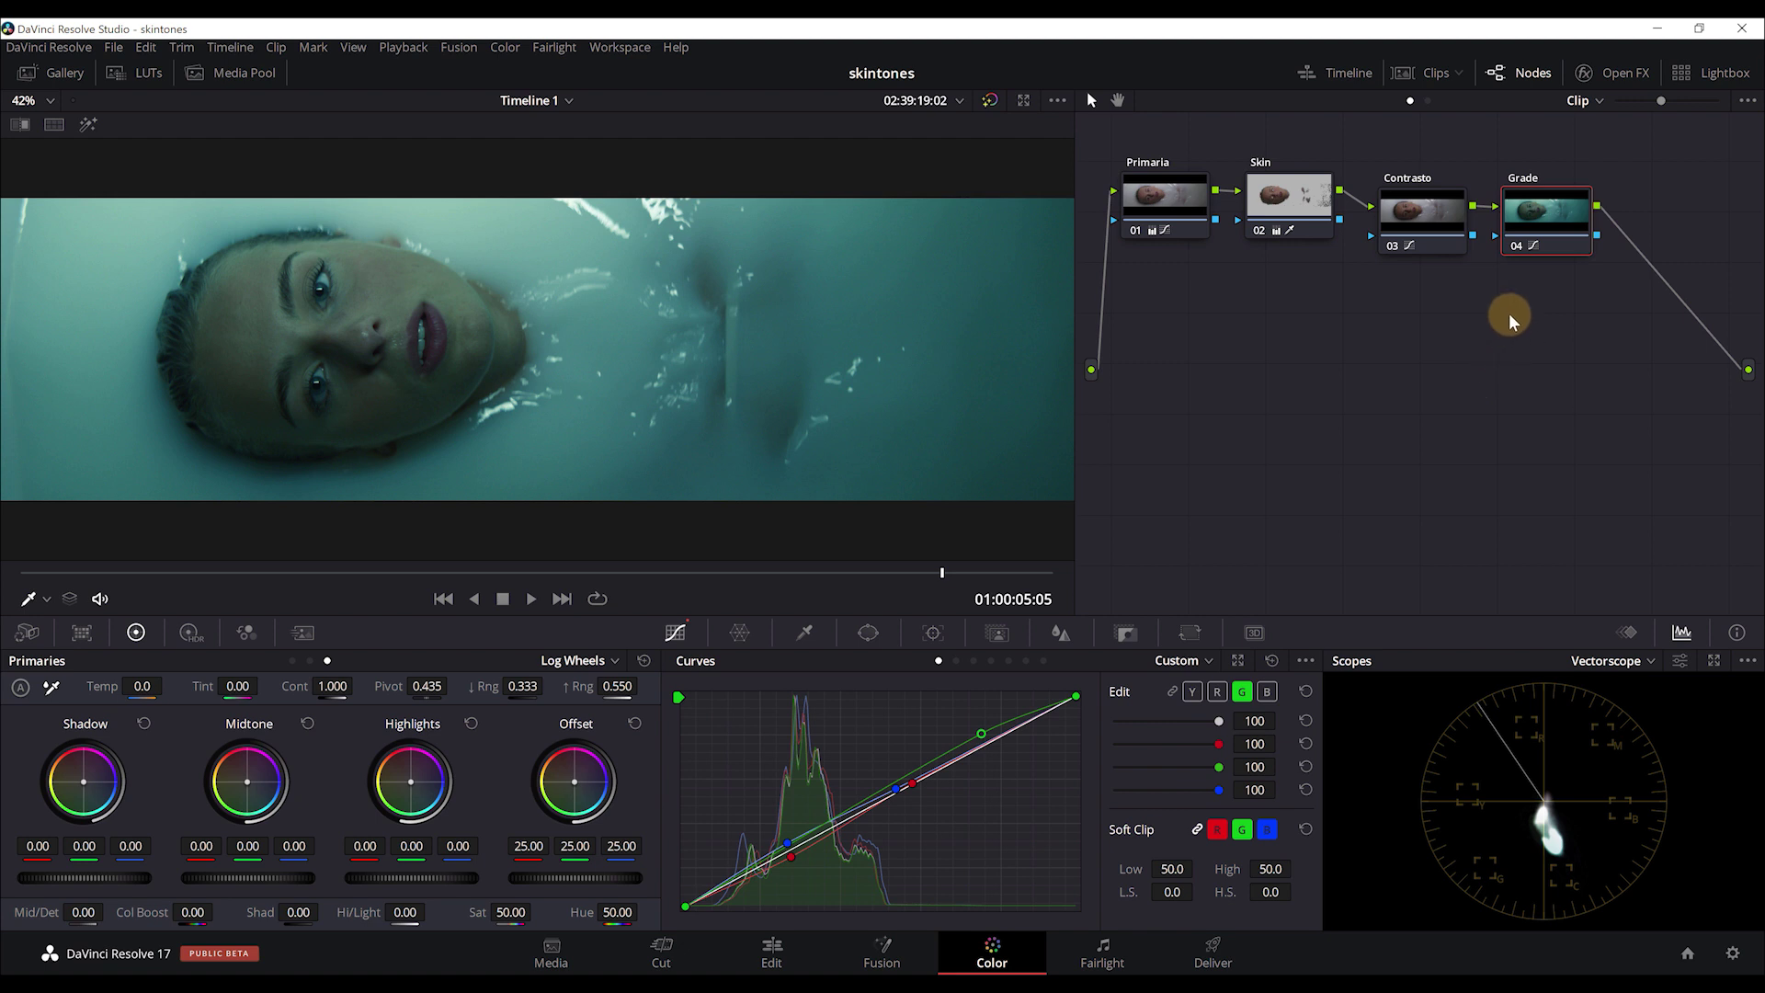
- Add layer node 05 after Grade, feed it the Skin node's key, and show its Key controls
right_click(1537, 218)
mouse_move(1581, 307)
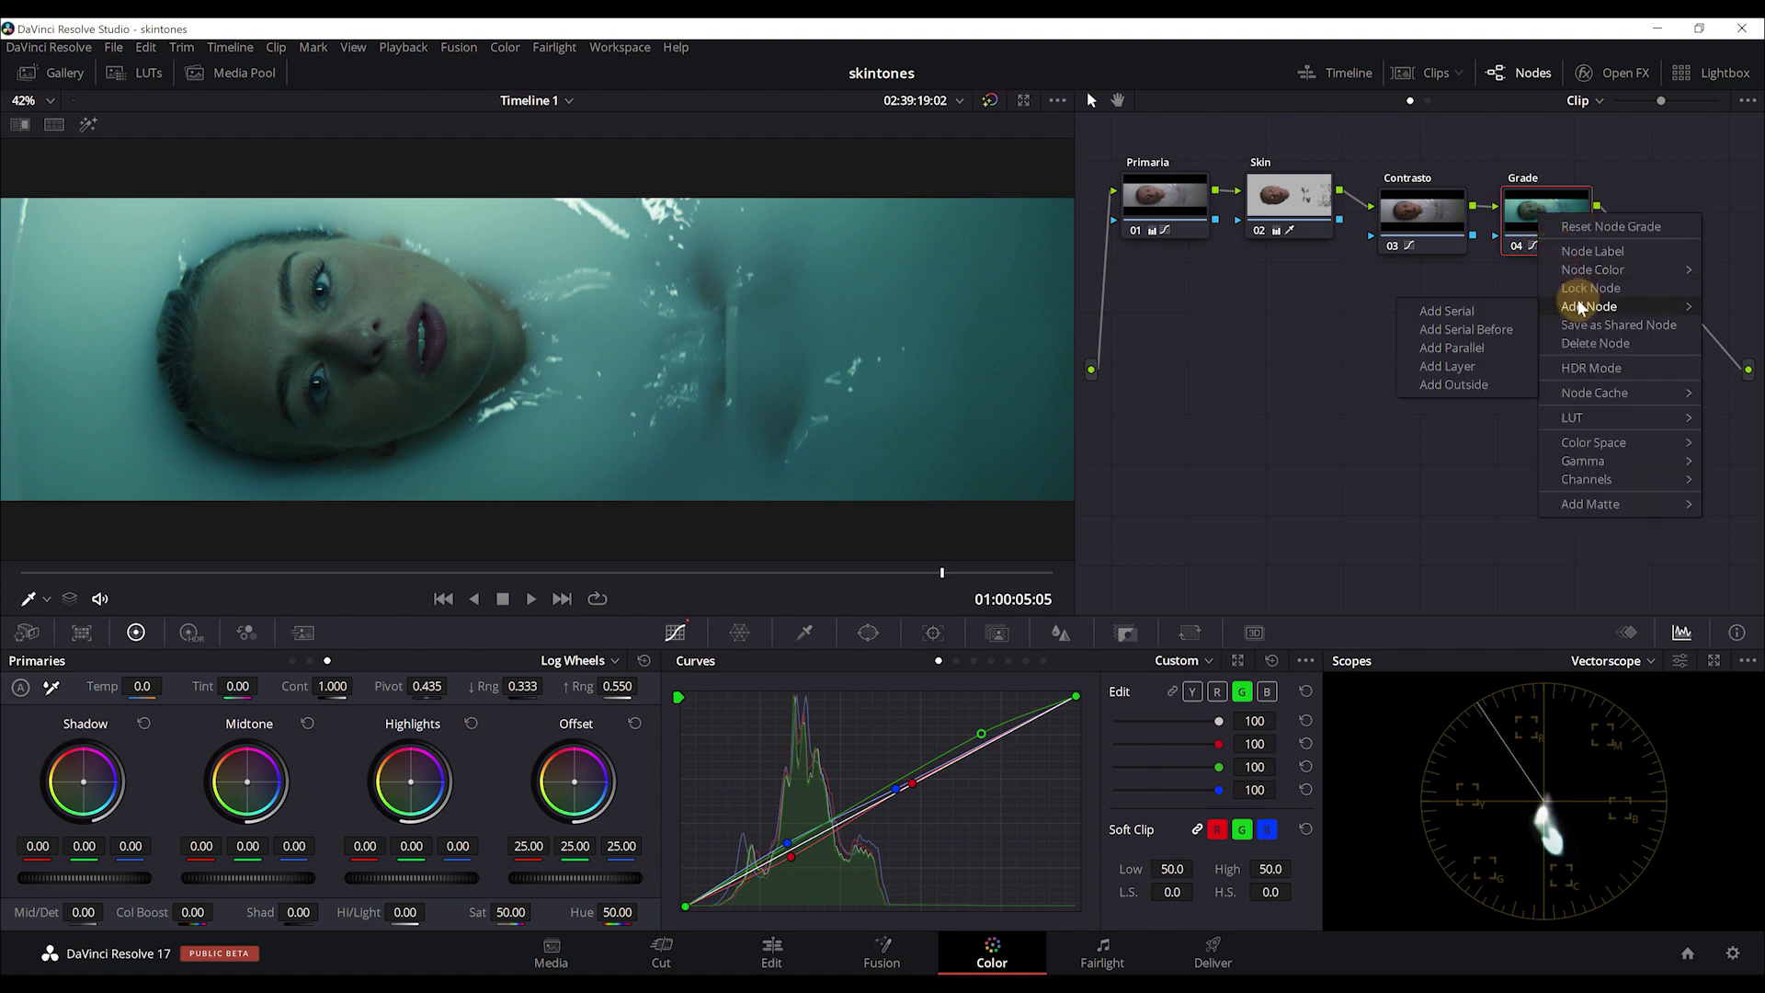
click(1455, 366)
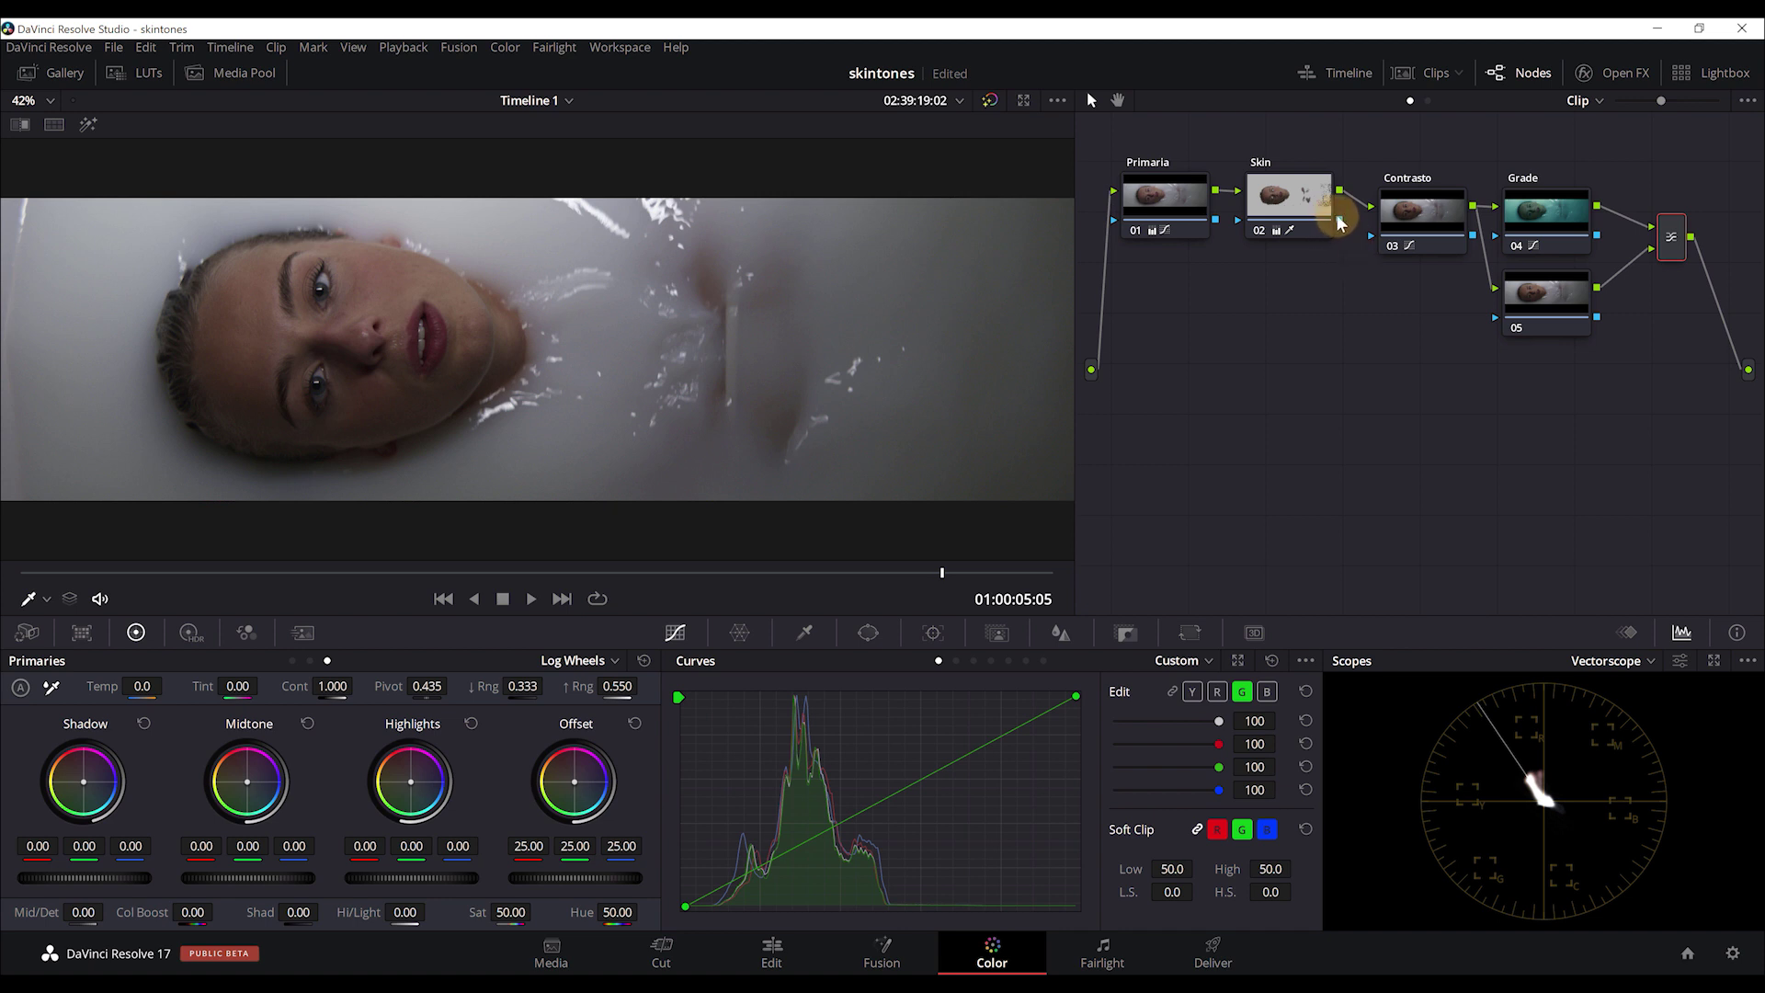
drag(1351, 246, 1453, 301)
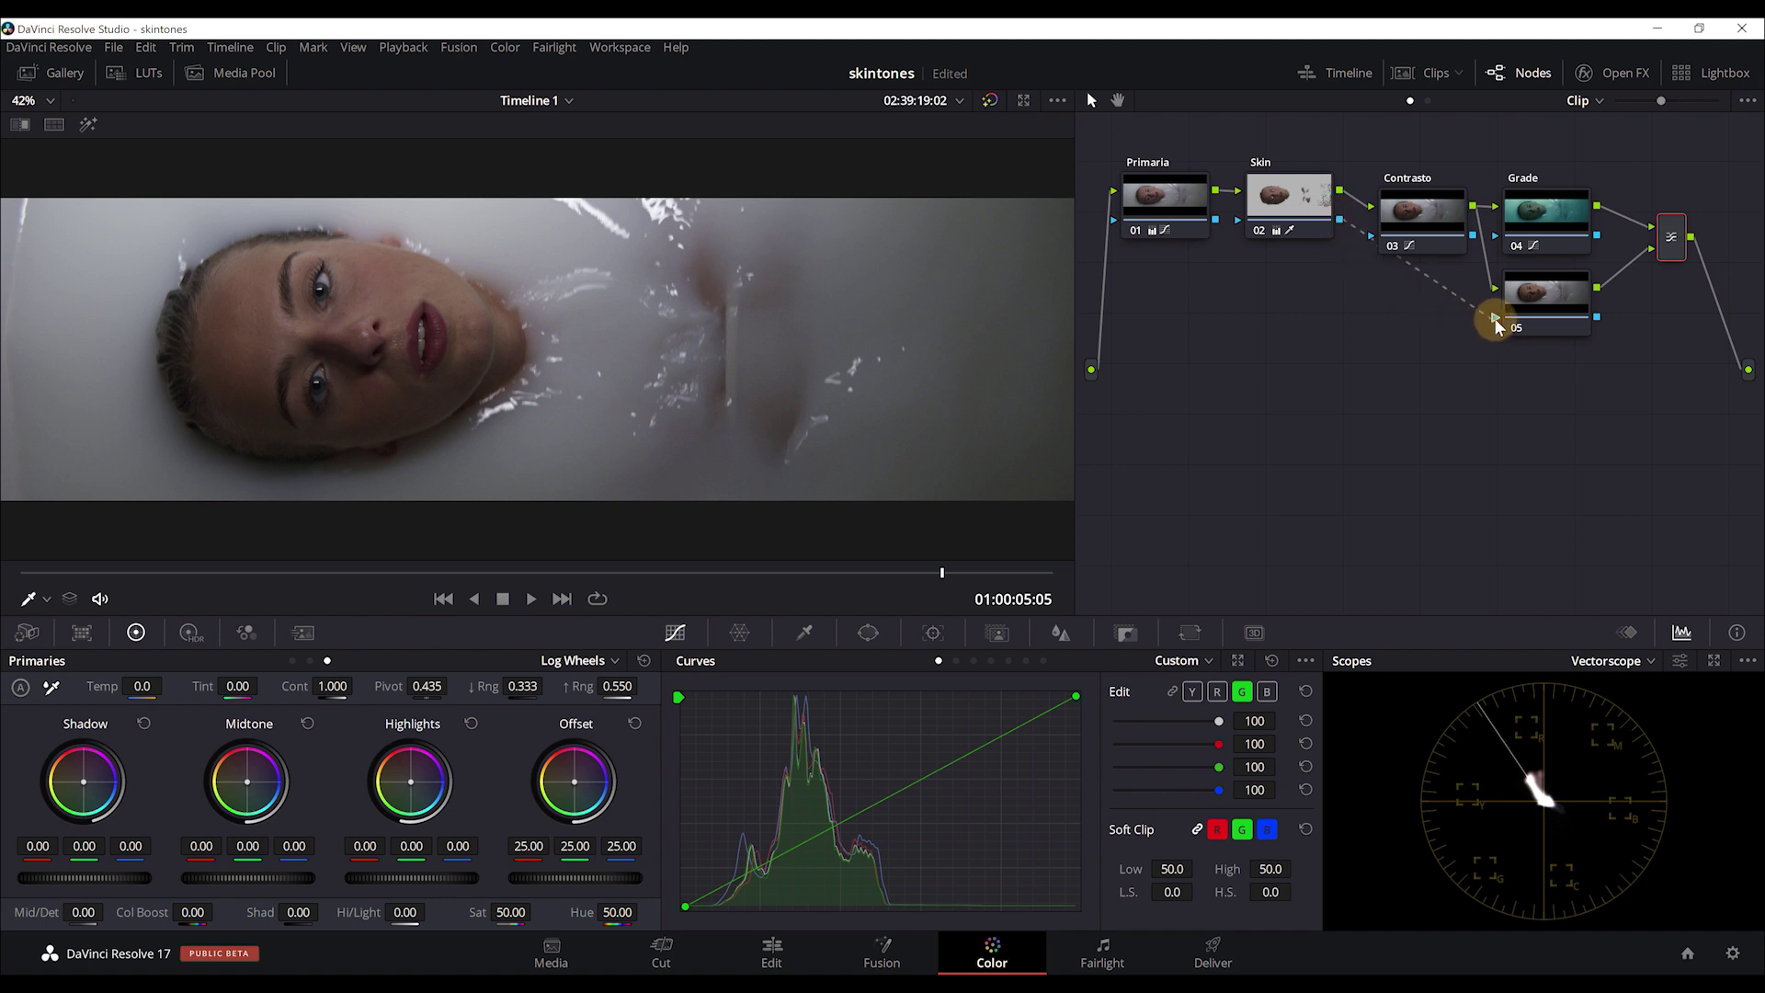
drag(1494, 318, 1495, 318)
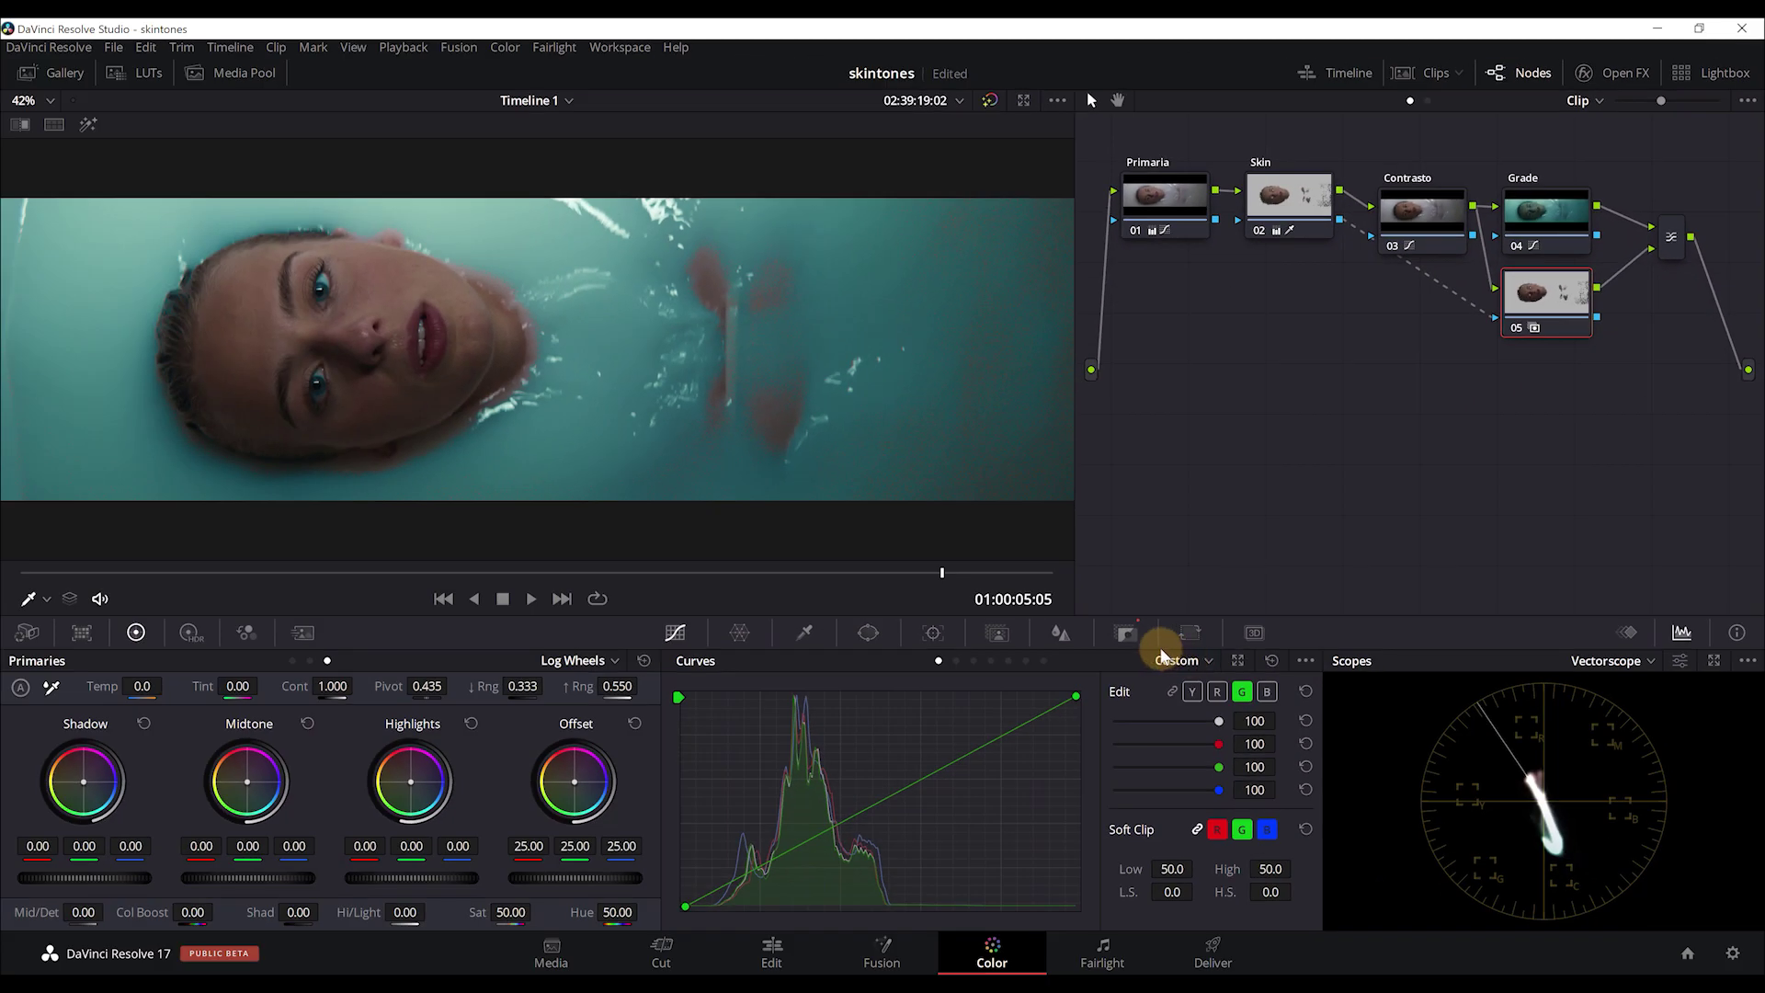
click(1125, 633)
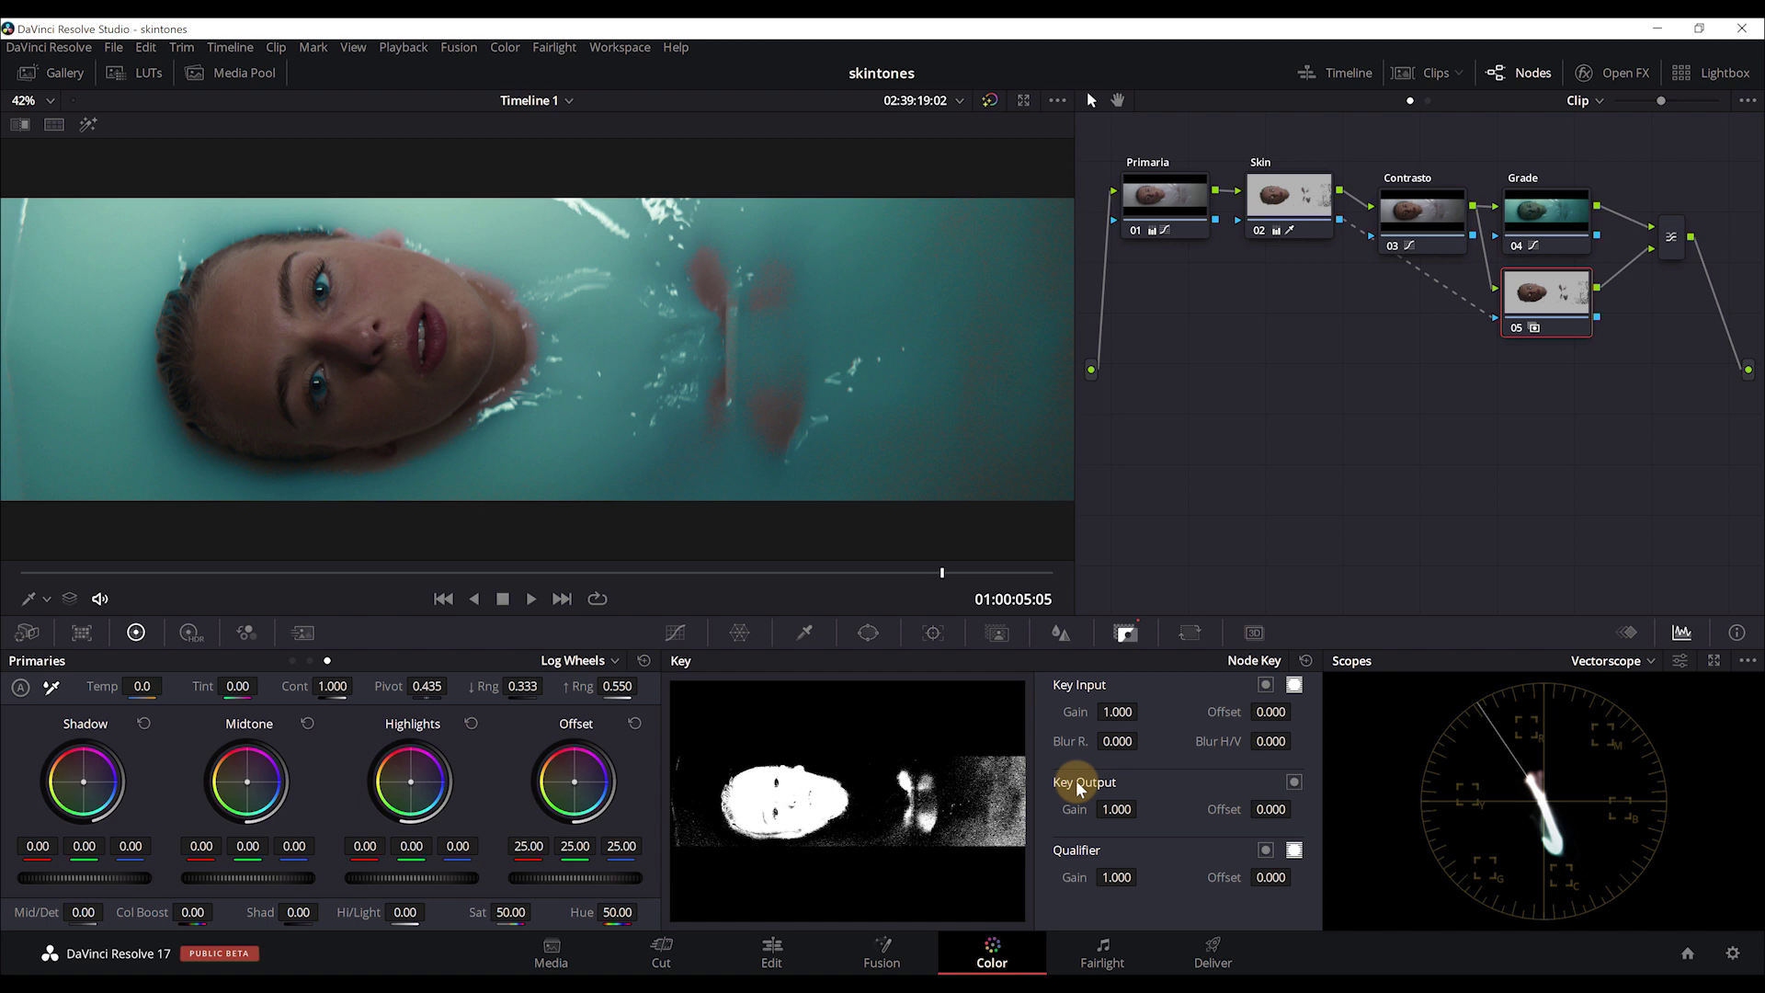
- Set node 05's Key Output Gain to 0.476 and scrub back toward the clip start
mouse_move(1117, 809)
mouse_down()
mouse_move(450, 760)
mouse_move(1258, 823)
mouse_move(1287, 809)
mouse_move(1136, 812)
mouse_up()
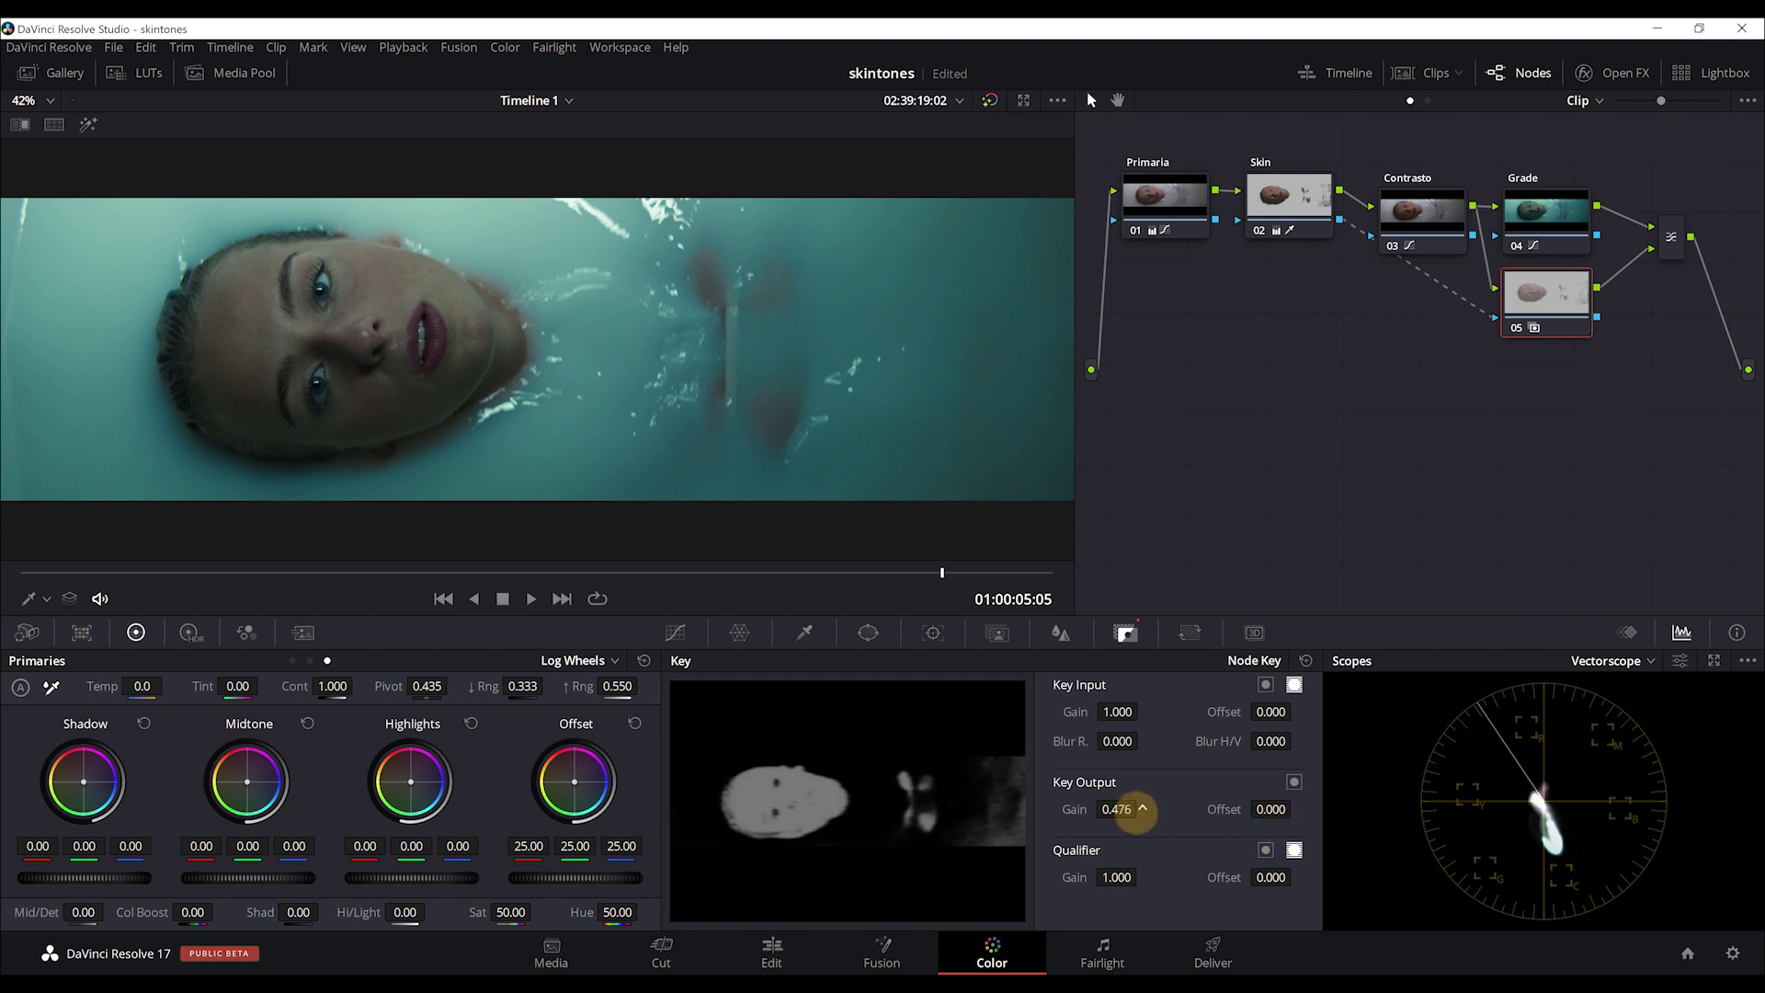
drag(419, 572, 113, 555)
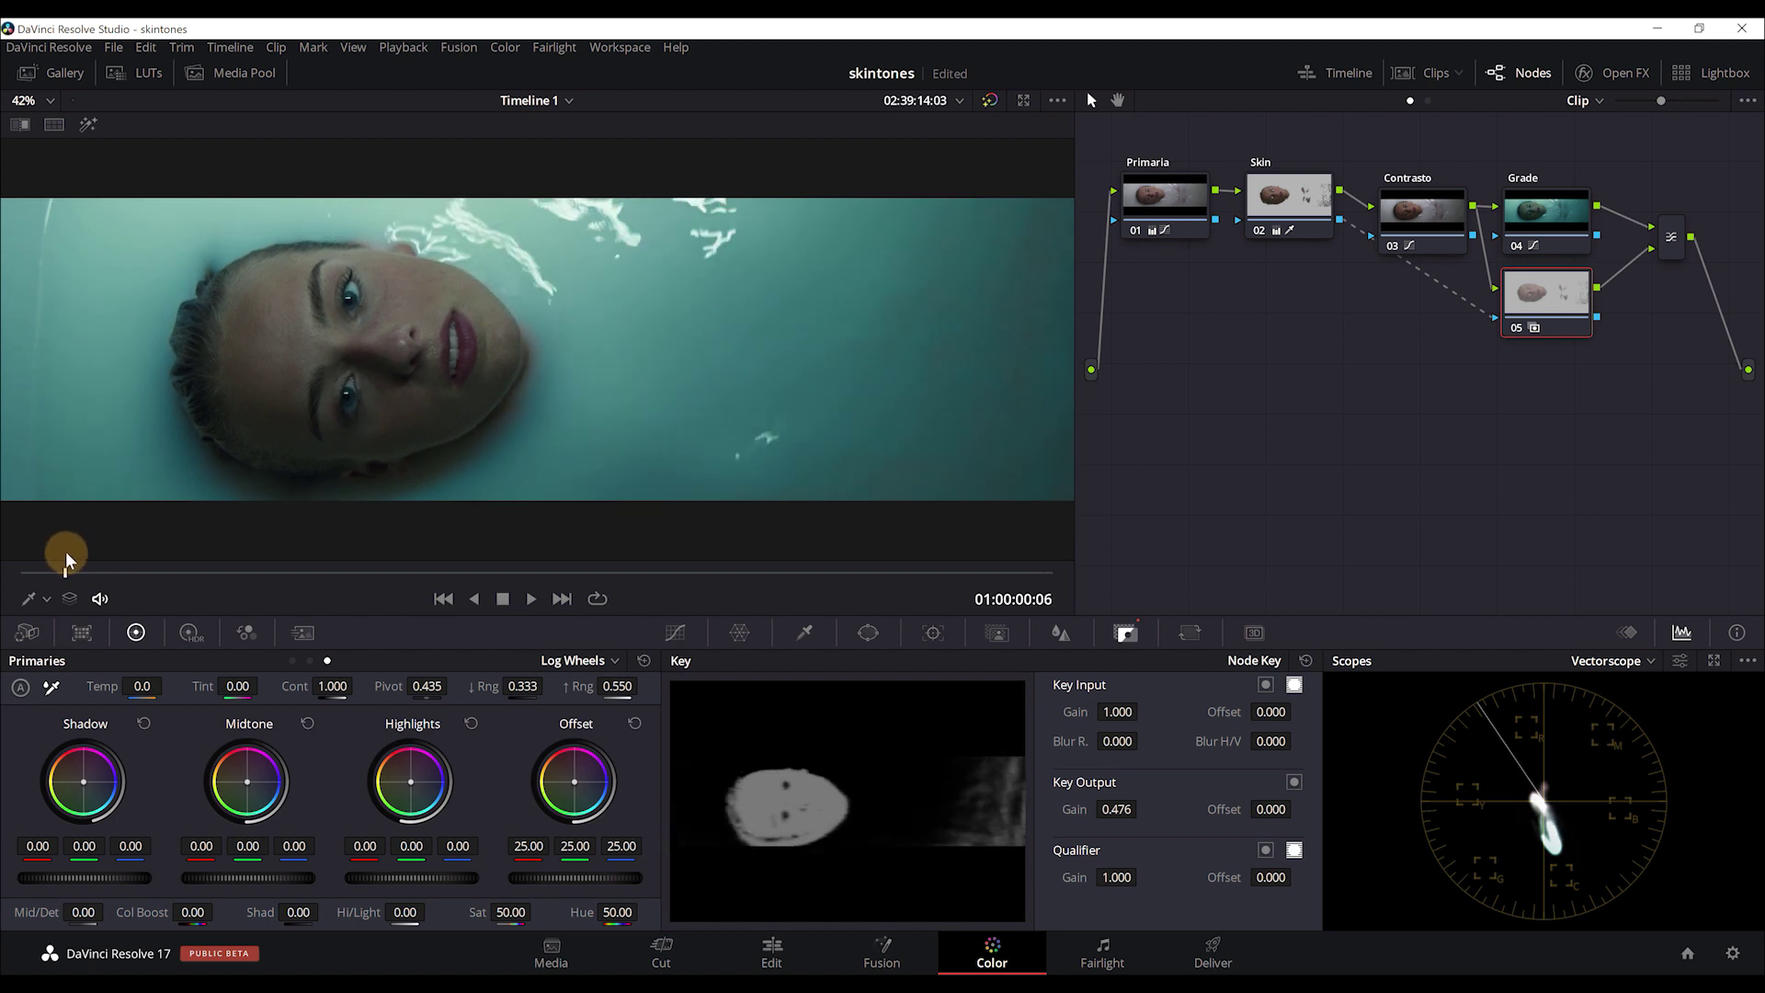
drag(113, 555, 608, 600)
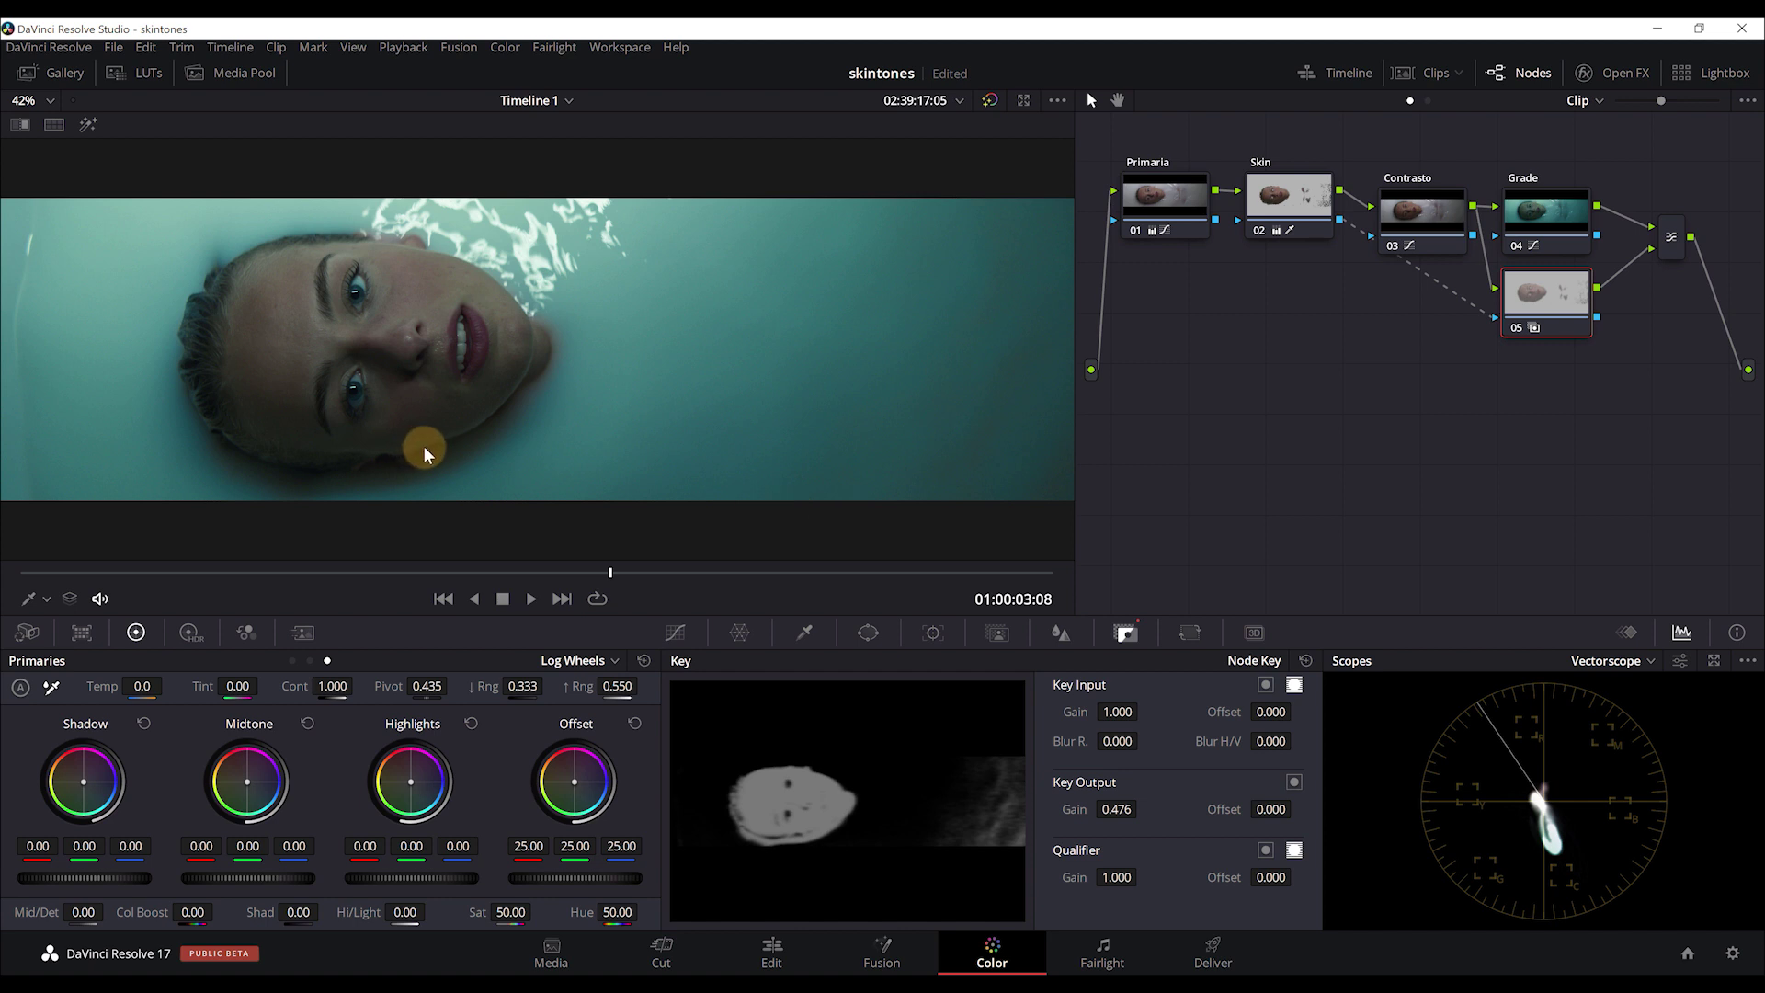
key(Home)
key(space)
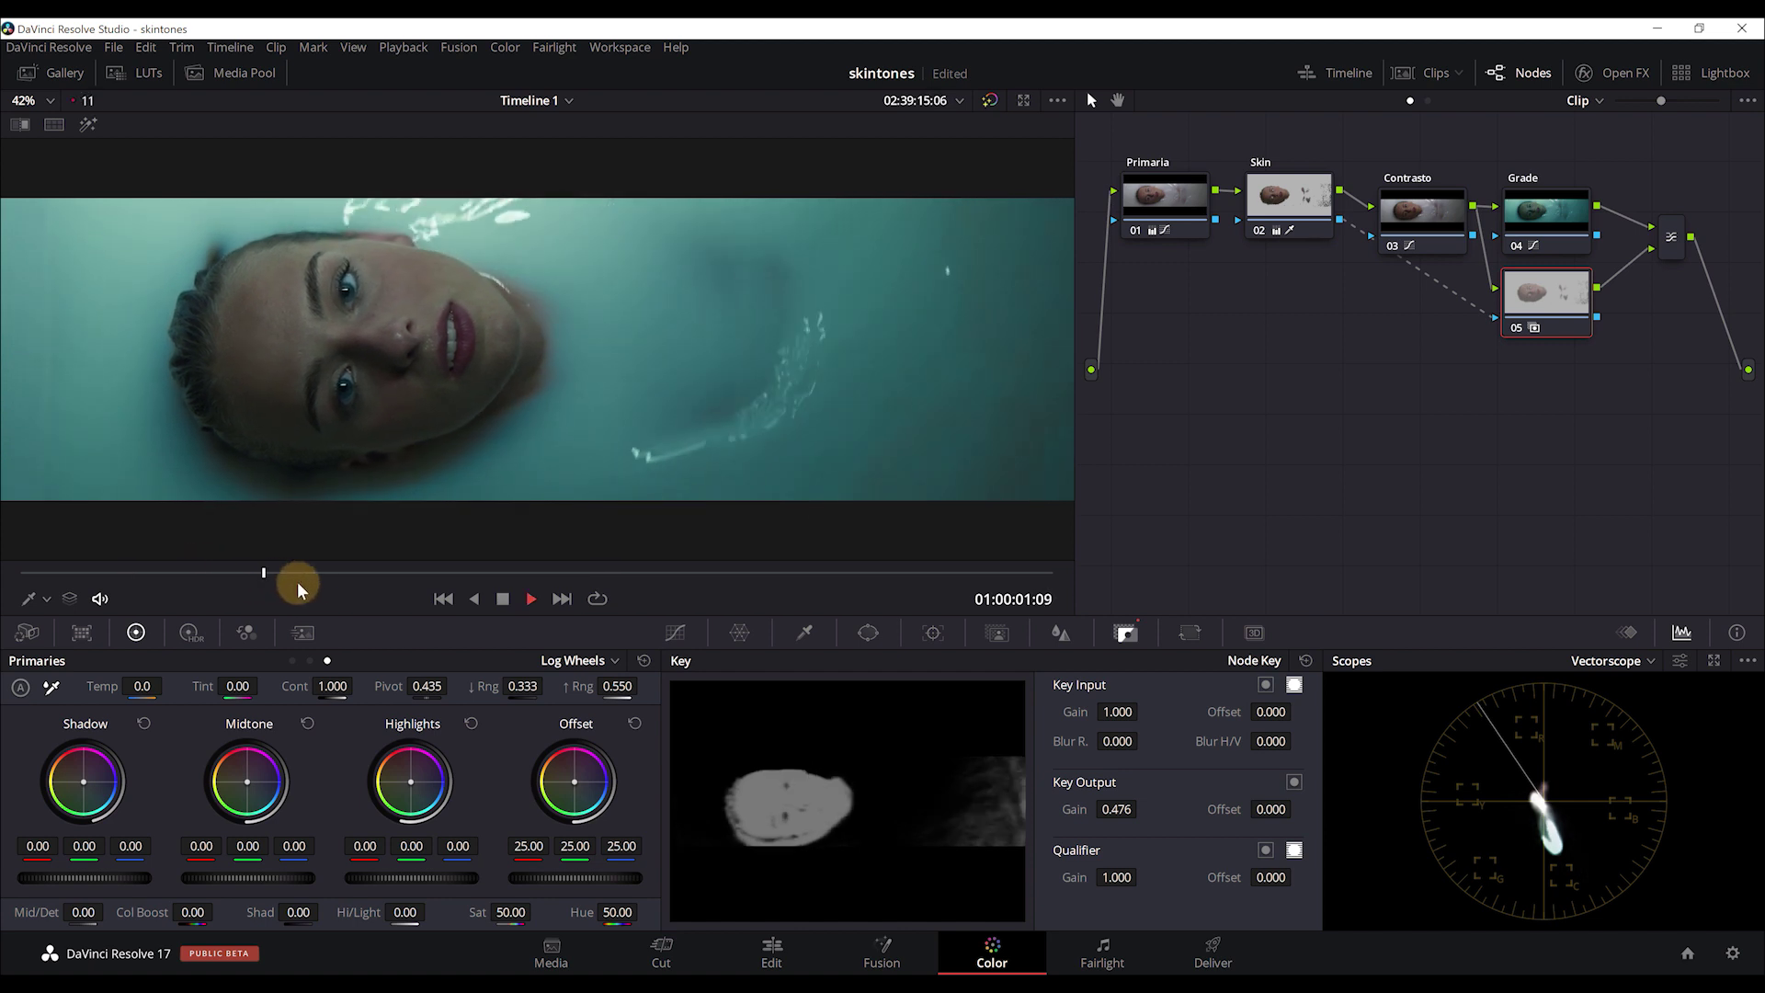
key(space)
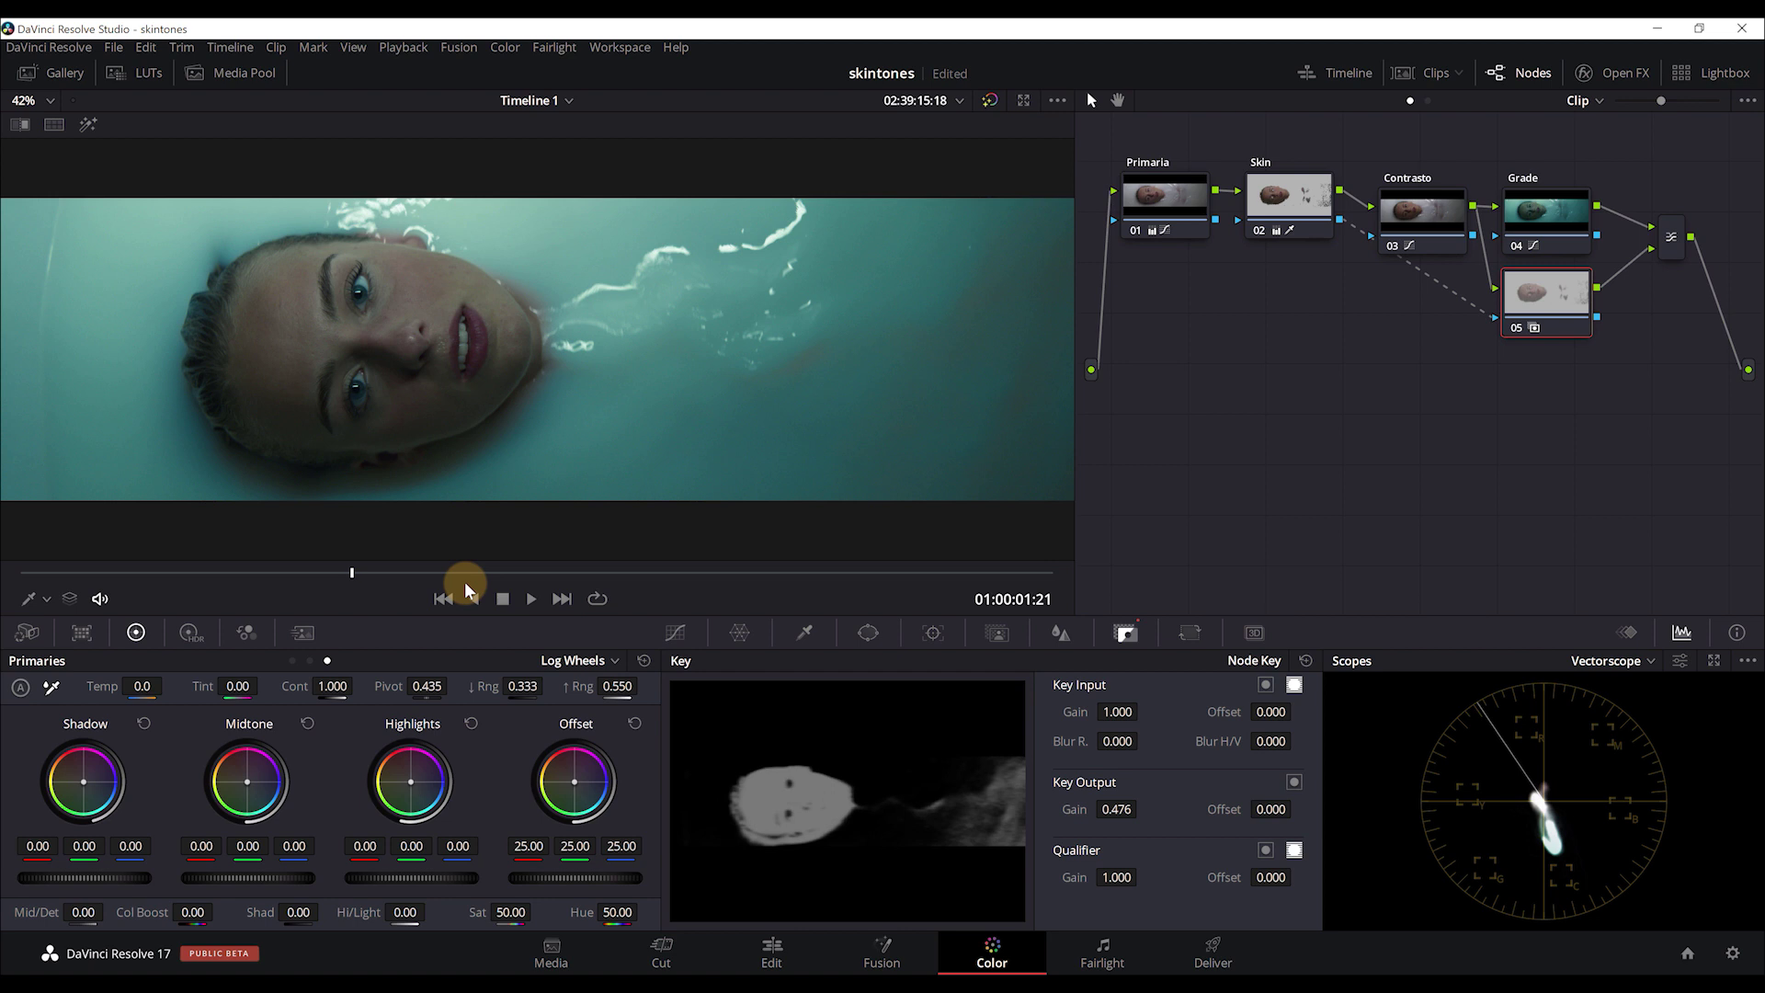
key(shift+d)
key(shift+d)
key(shift+d)
key(shift+d)
key(shift+d)
key(shift+d)
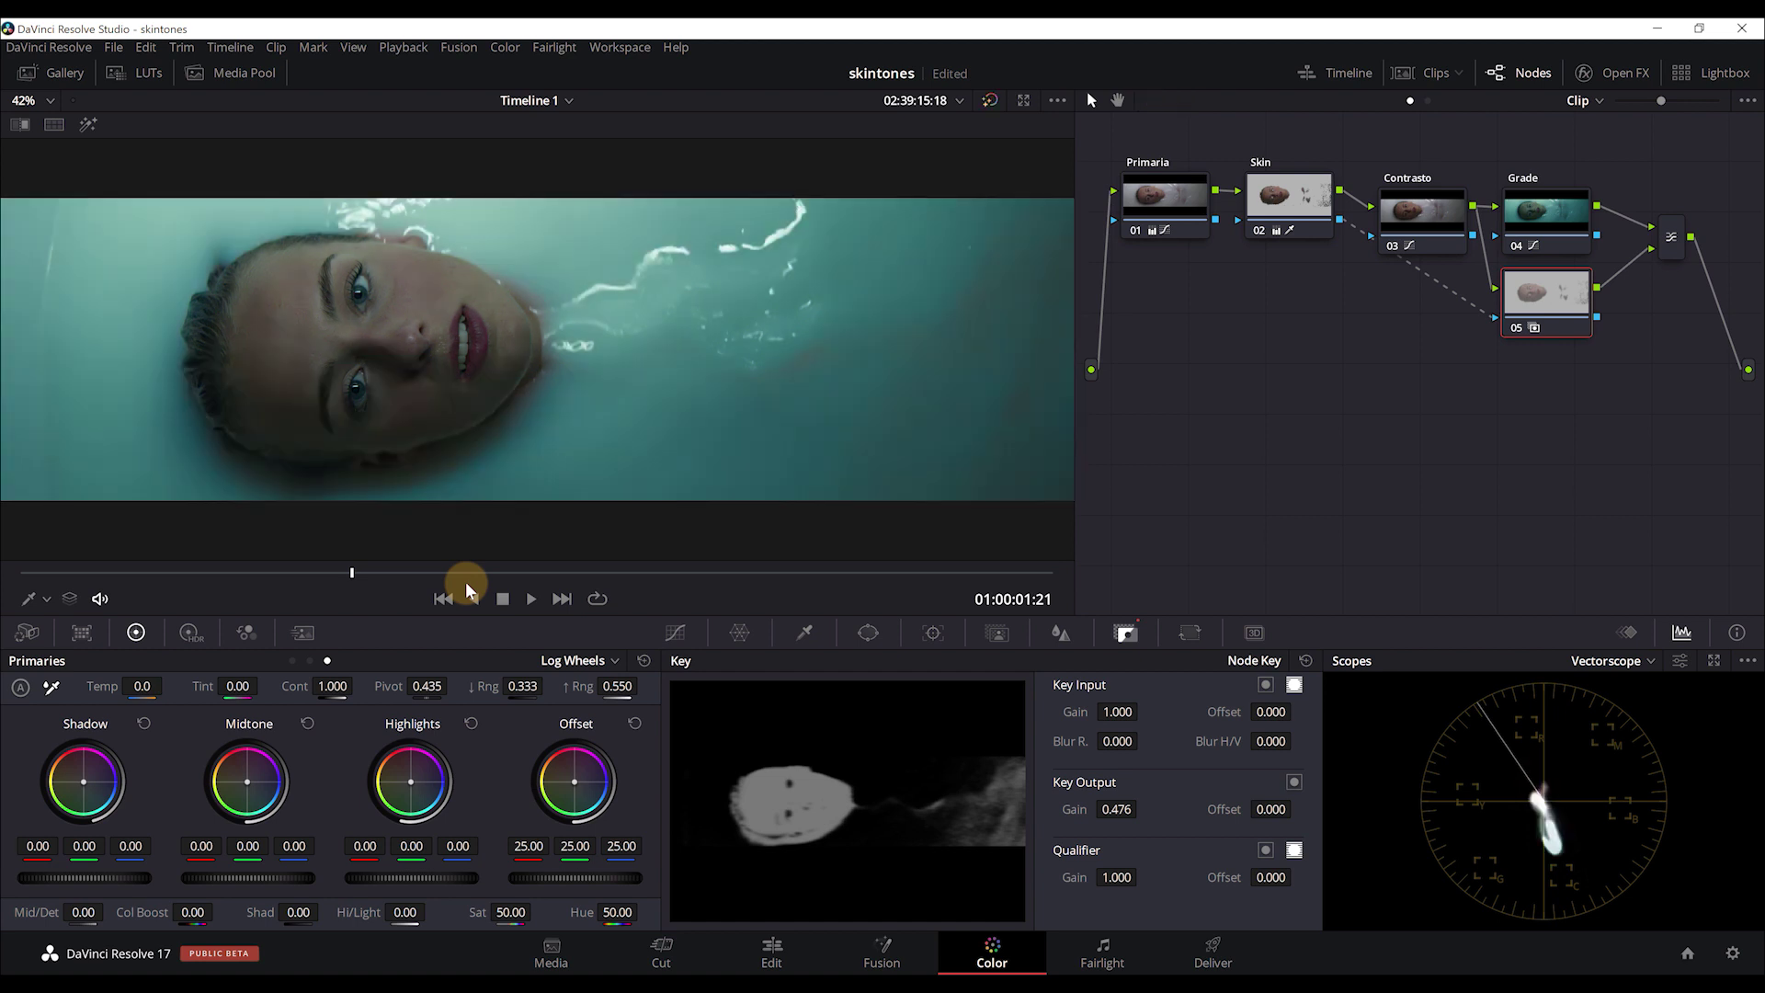